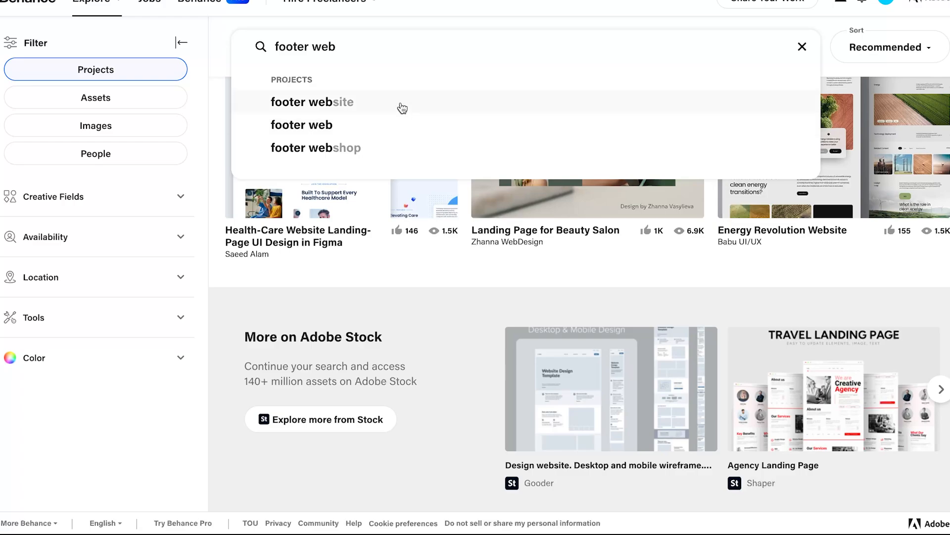
- Search the projects for "footer website" and examine the layout of the Footer Section Design project
click(399, 108)
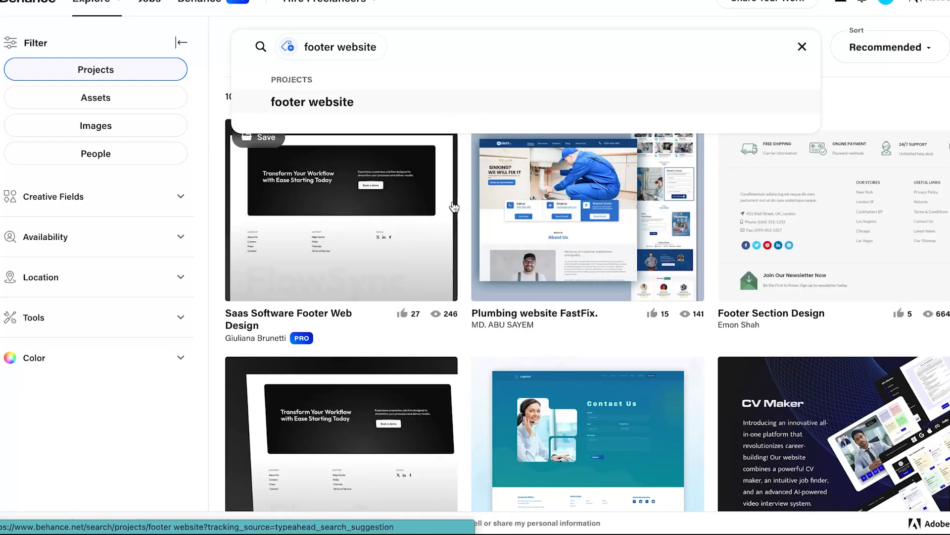
click(819, 207)
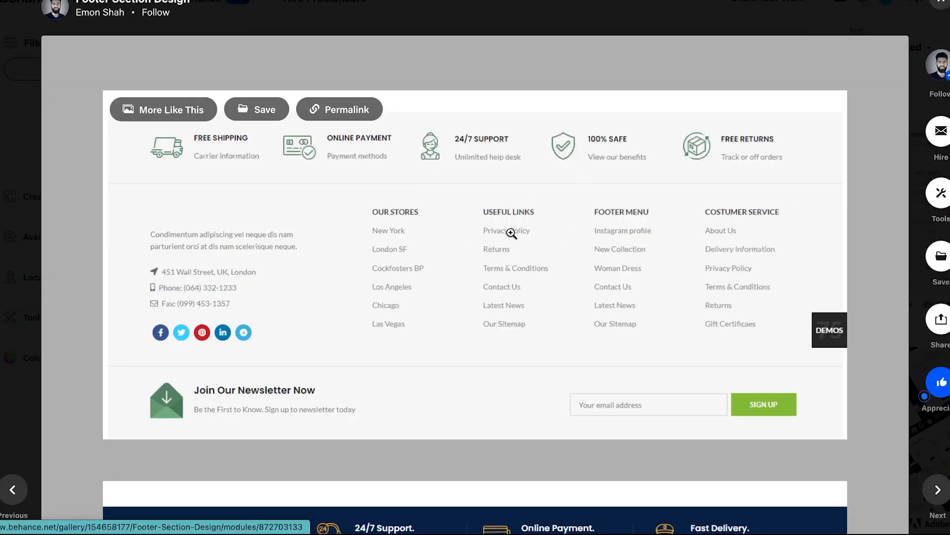
right_click(549, 202)
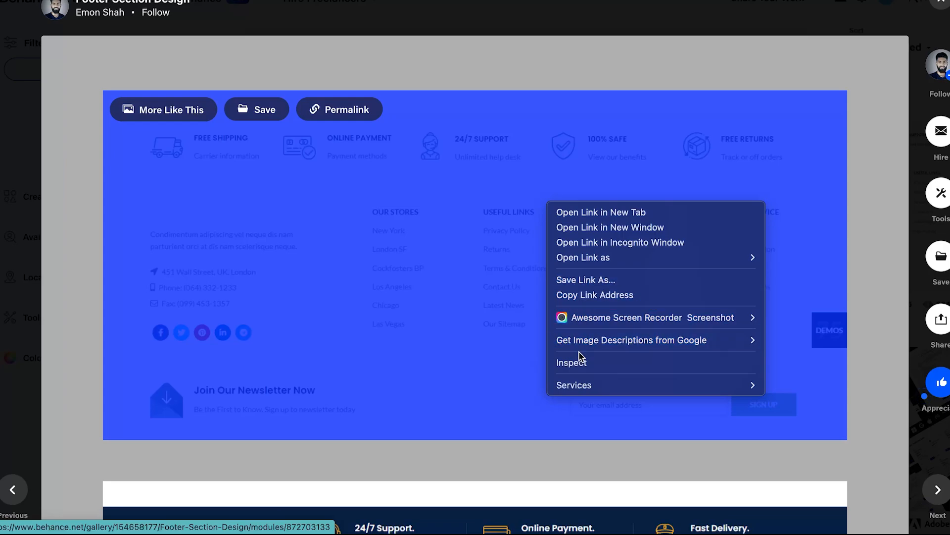
click(521, 448)
click(520, 445)
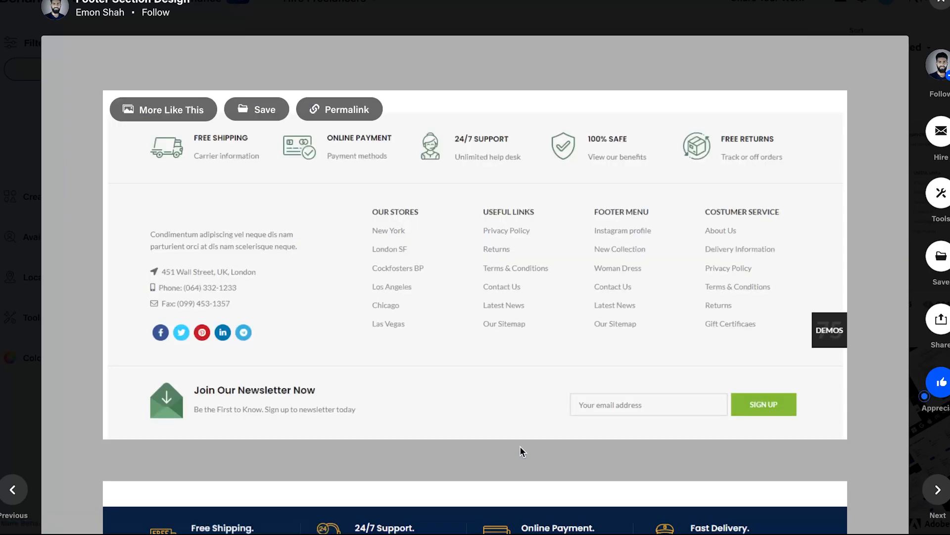
click(942, 2)
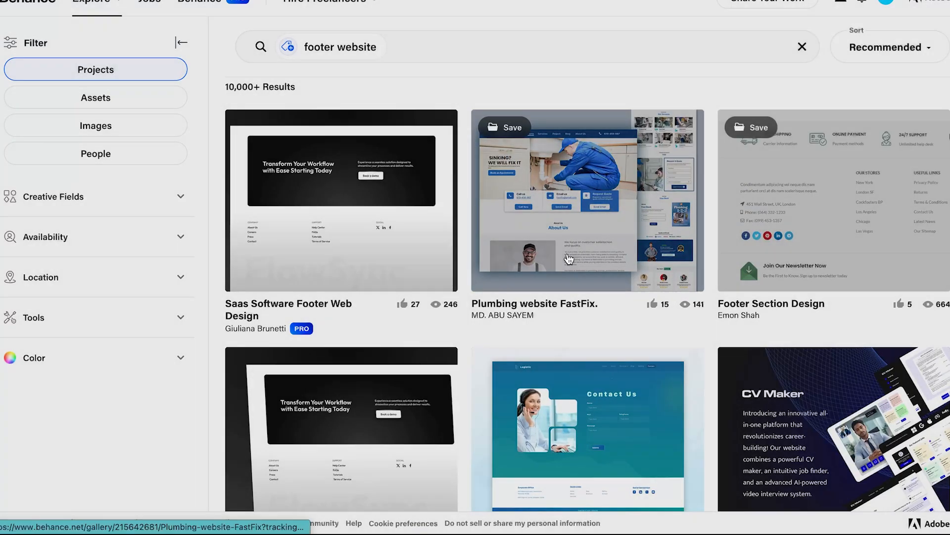
- Examine the call-to-action block and link columns of the Saas Software Footer Web Design project
click(333, 246)
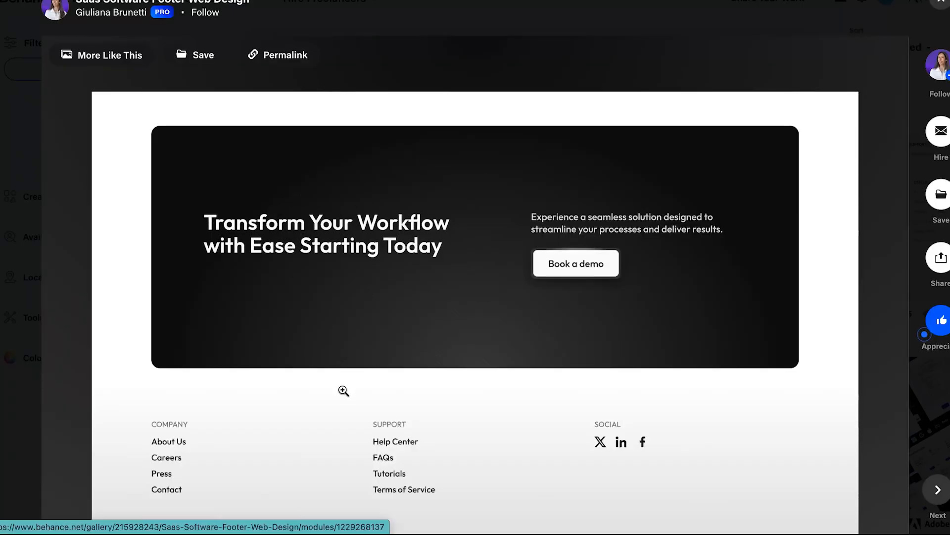
scroll(704, 238, down, 1)
scroll(579, 176, down, 1)
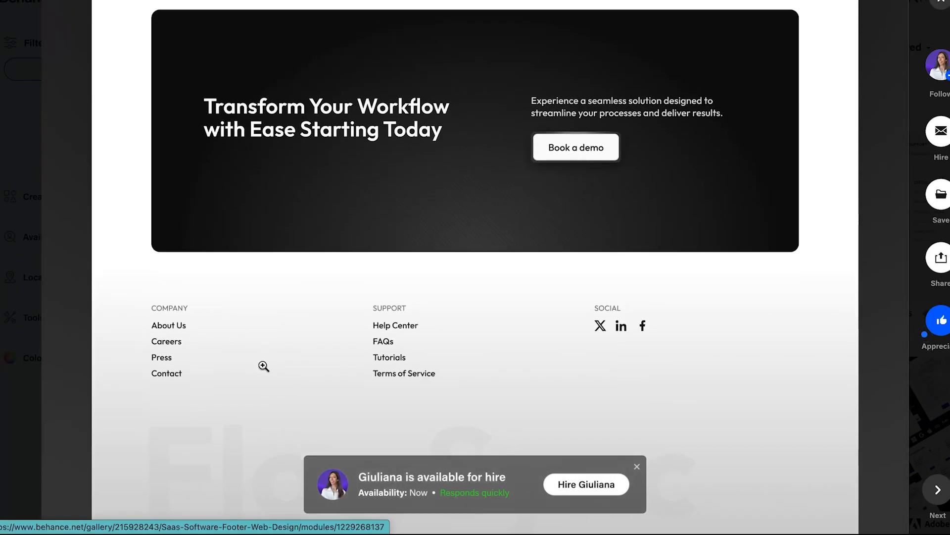
click(942, 3)
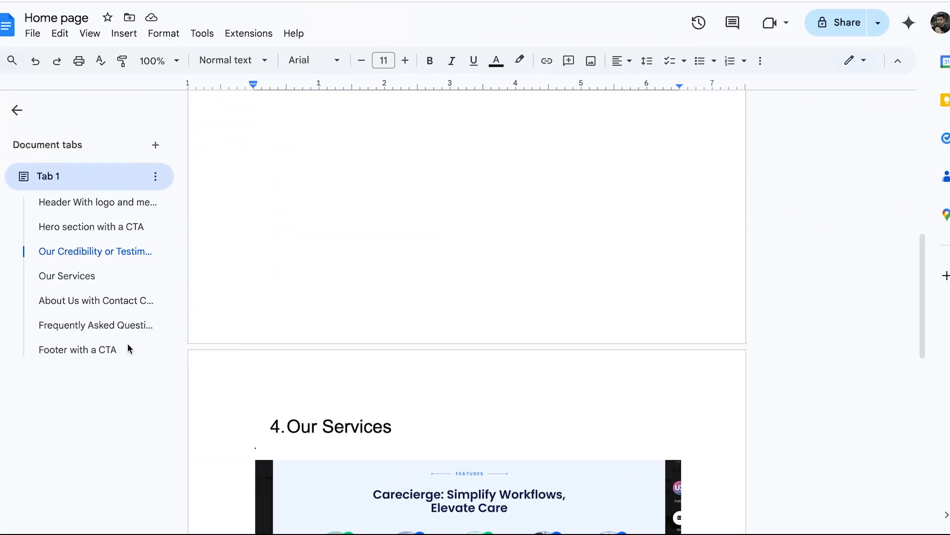
- Read through the Home page outline in Google Docs and bring up the Miro board with the homepage wireframe
scroll(319, 263, down, 5)
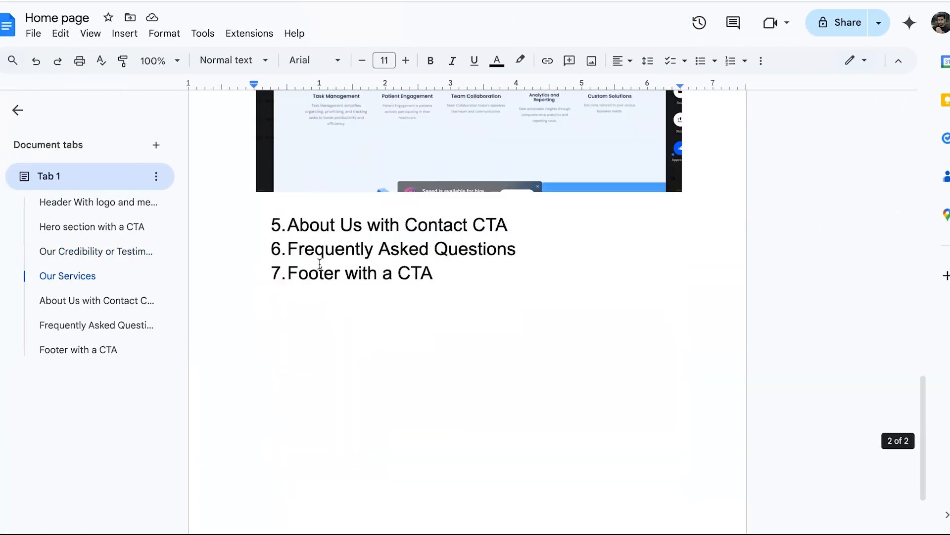
scroll(319, 263, up, 15)
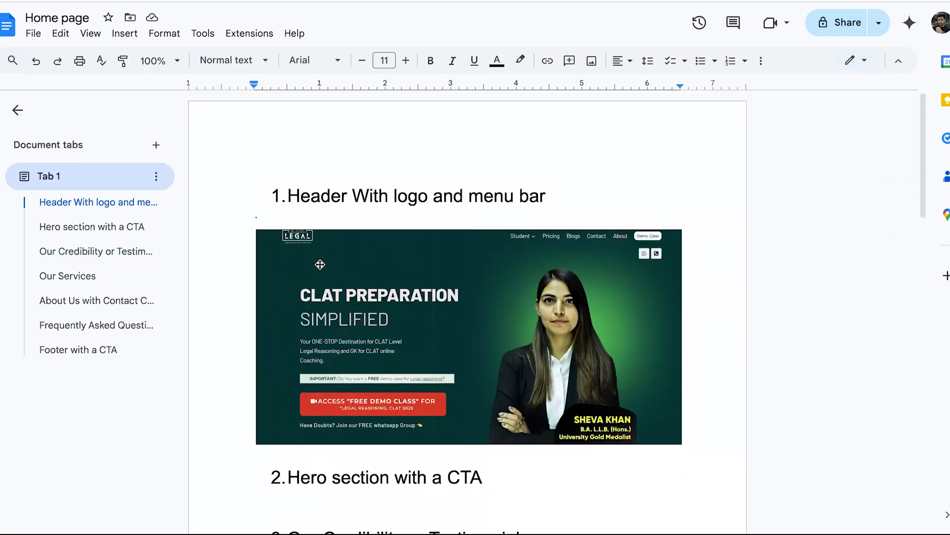
click(65, 1)
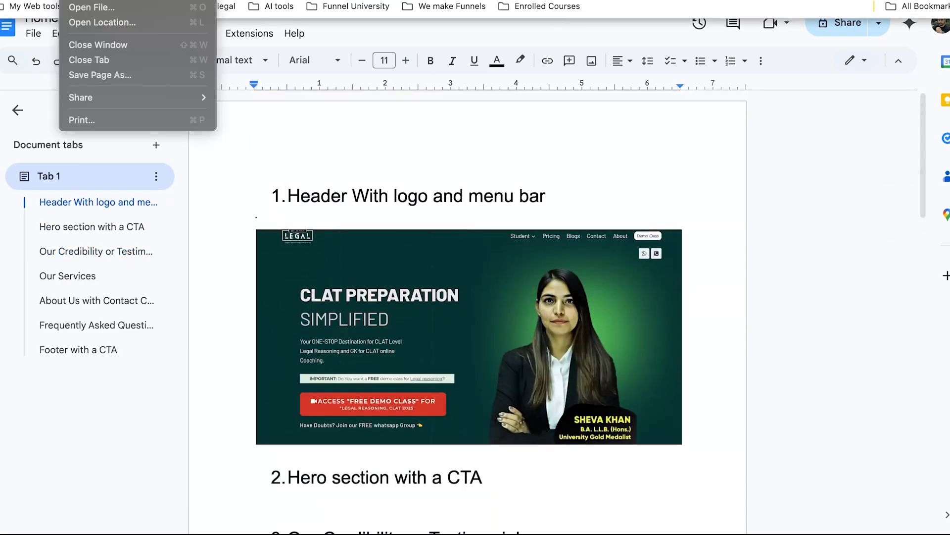
click(65, 1)
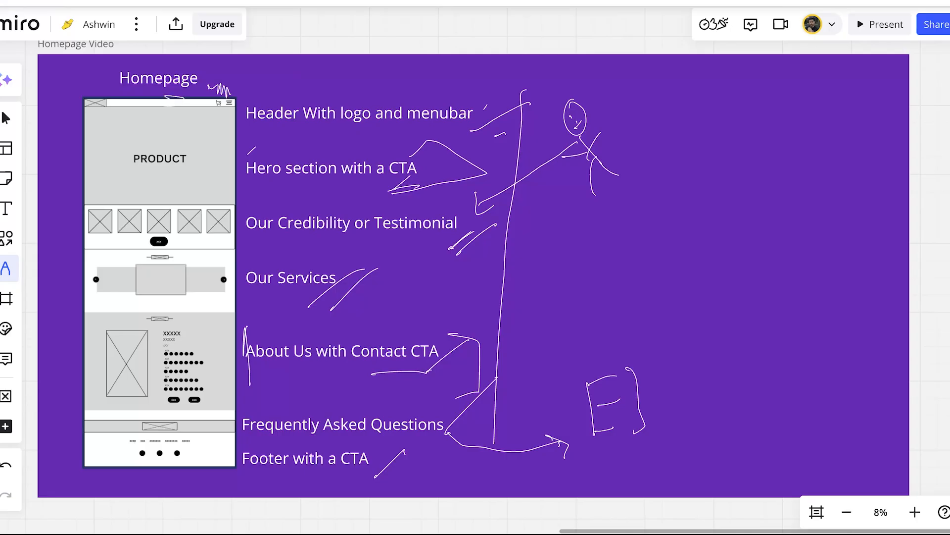
- Return to the Home page outline in Google Docs and review its sections and reference images from the header through Our Services
click(297, 1)
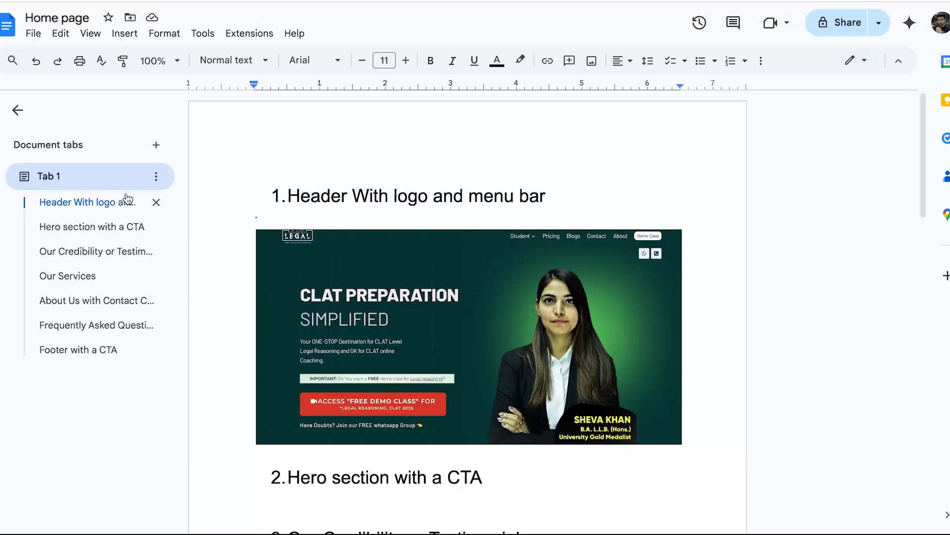
scroll(371, 285, down, 2)
scroll(372, 285, down, 1)
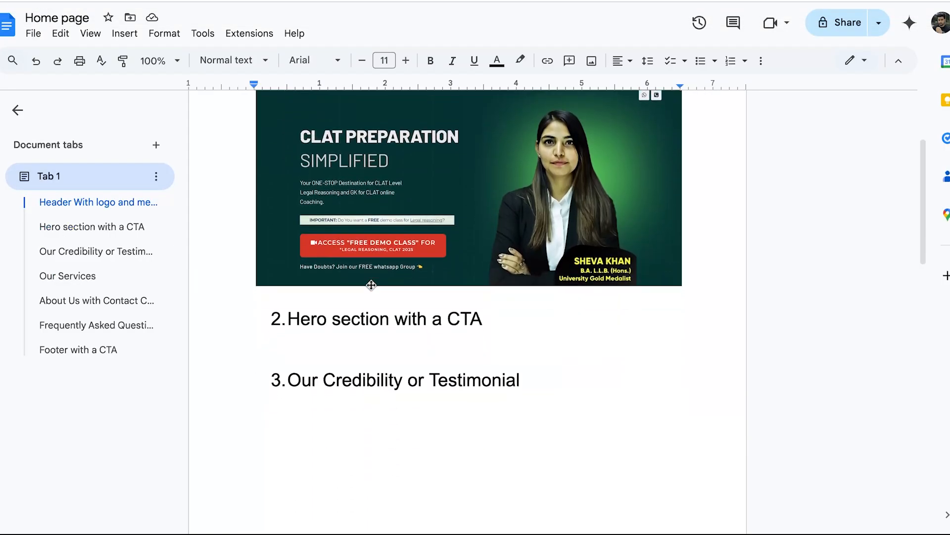
scroll(371, 285, down, 4)
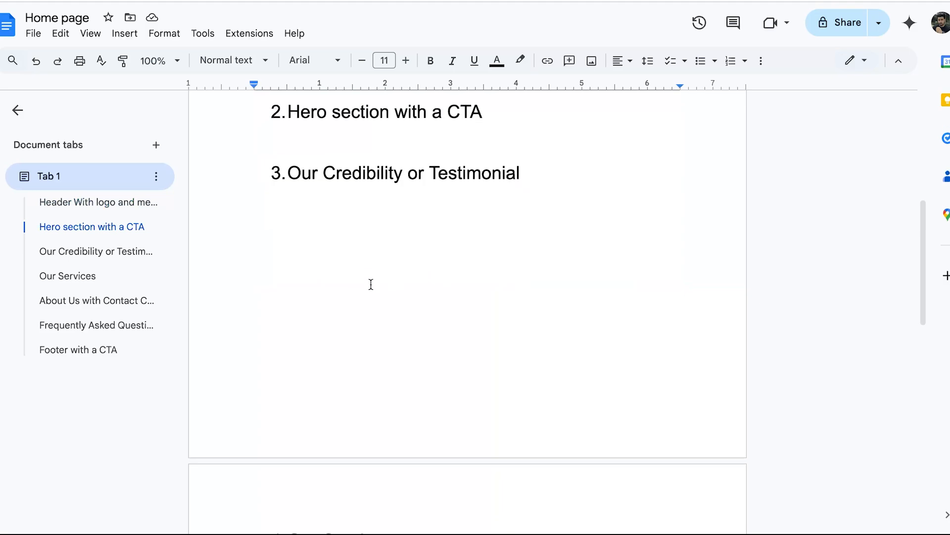
scroll(371, 284, up, 7)
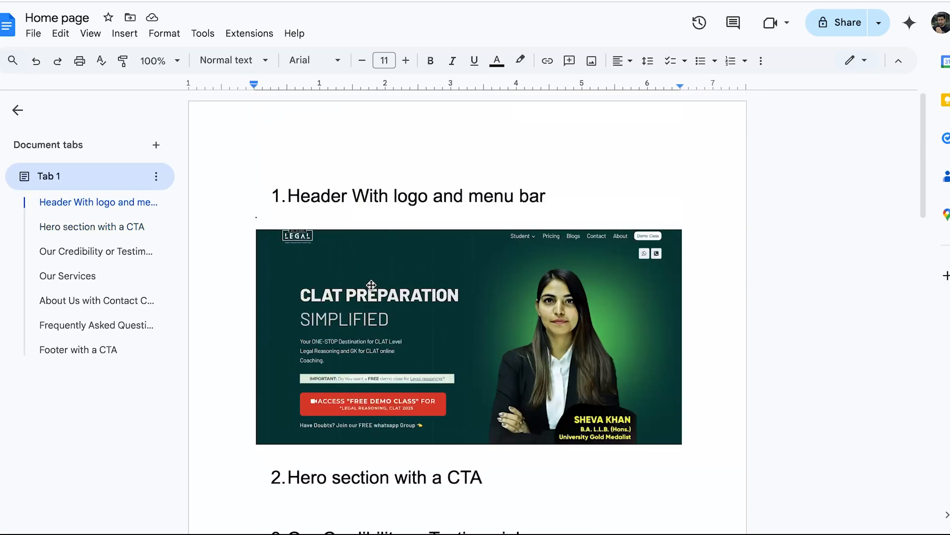
scroll(372, 285, down, 2)
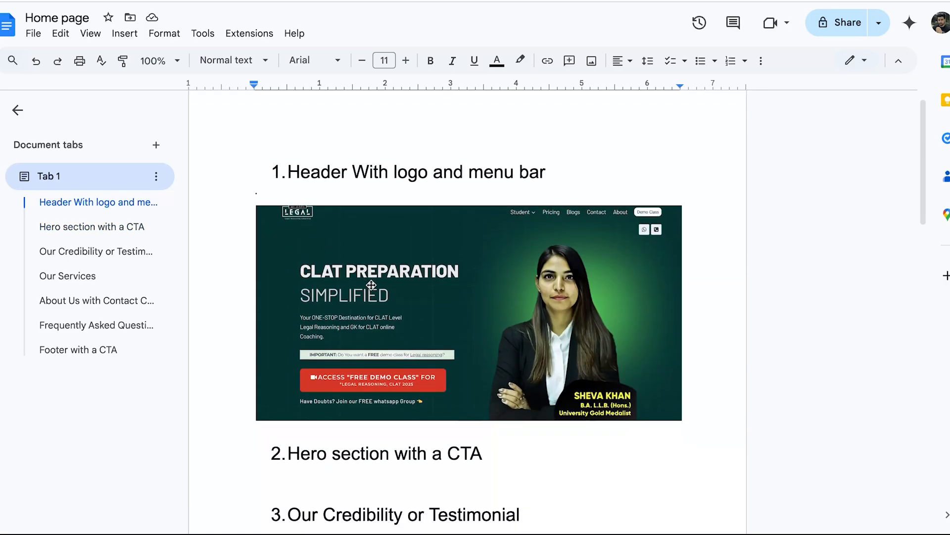
scroll(371, 285, up, 2)
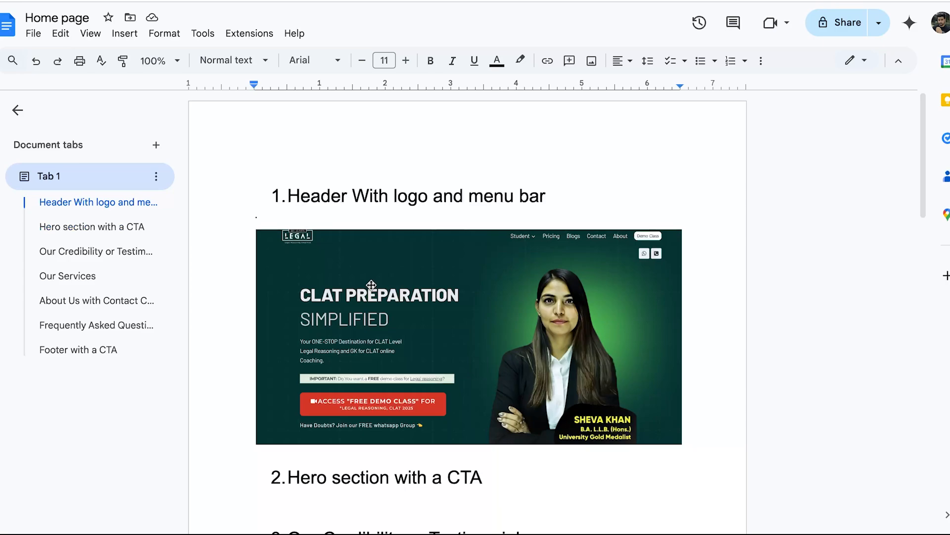
scroll(371, 285, down, 12)
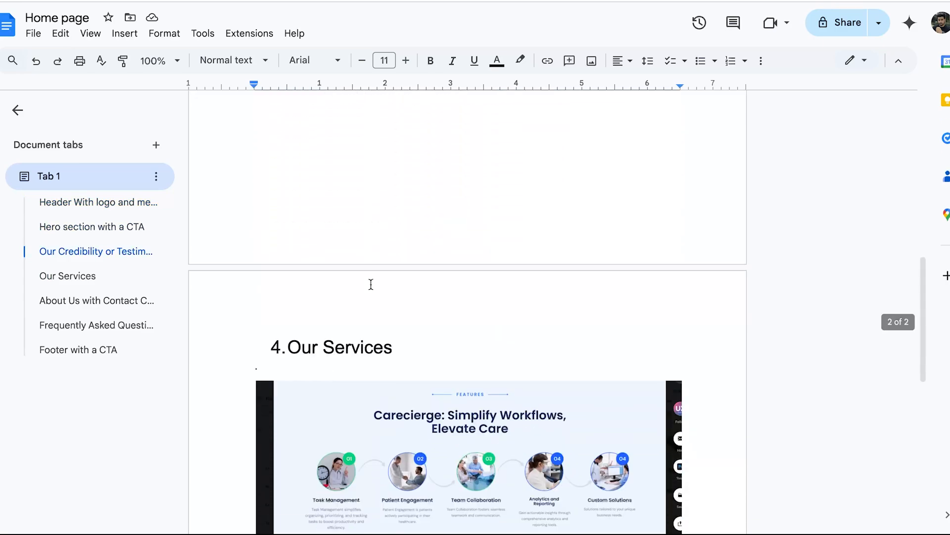
scroll(372, 285, up, 11)
scroll(371, 285, up, 1)
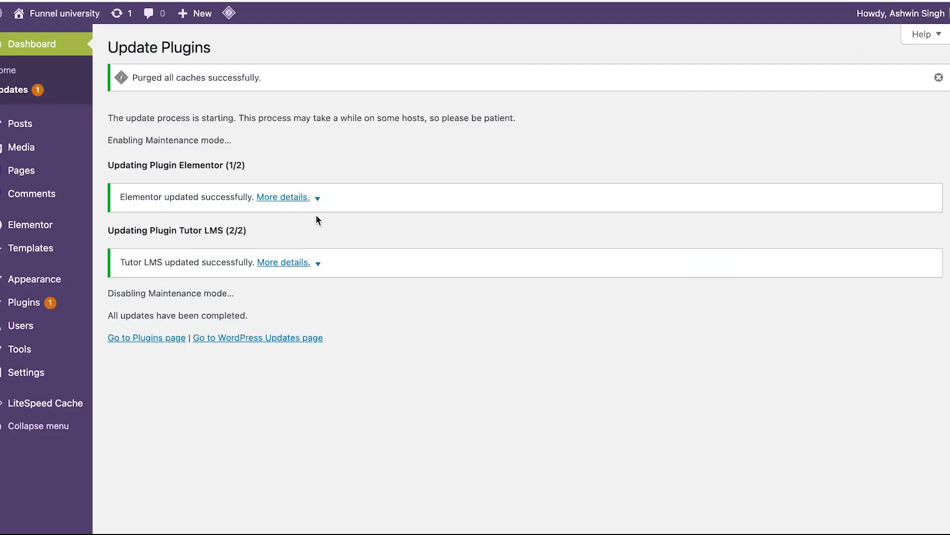
- Create a new page in WordPress and title it "Home Page"
mouse_move(9, 174)
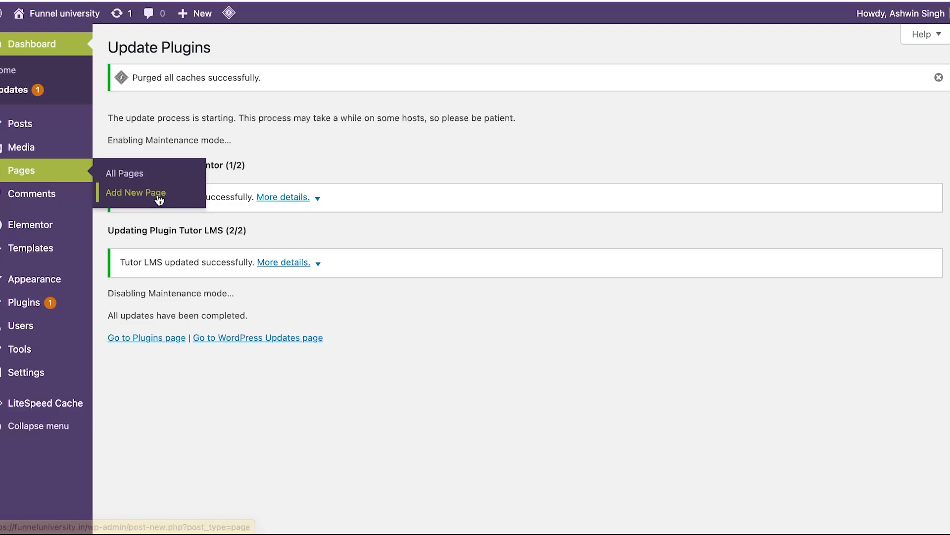
click(197, 187)
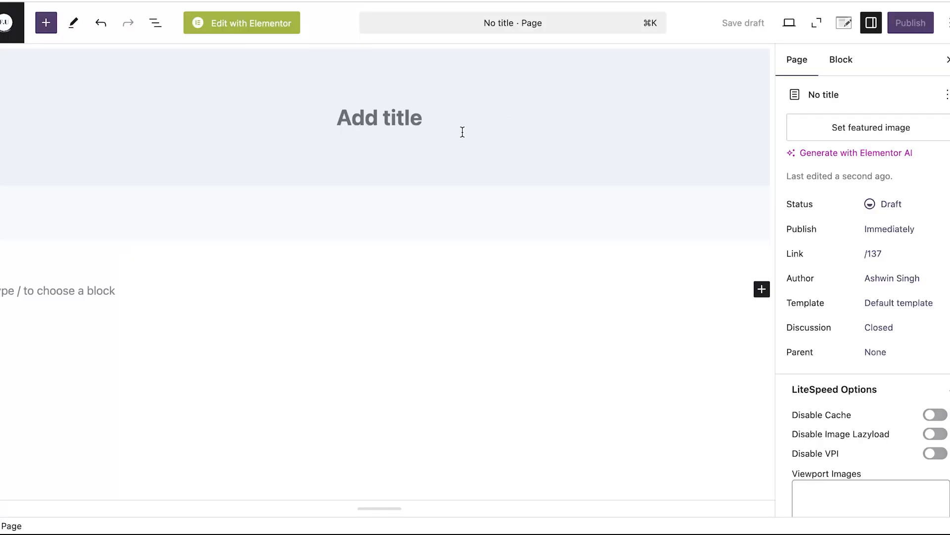
text(New)
key(super+a)
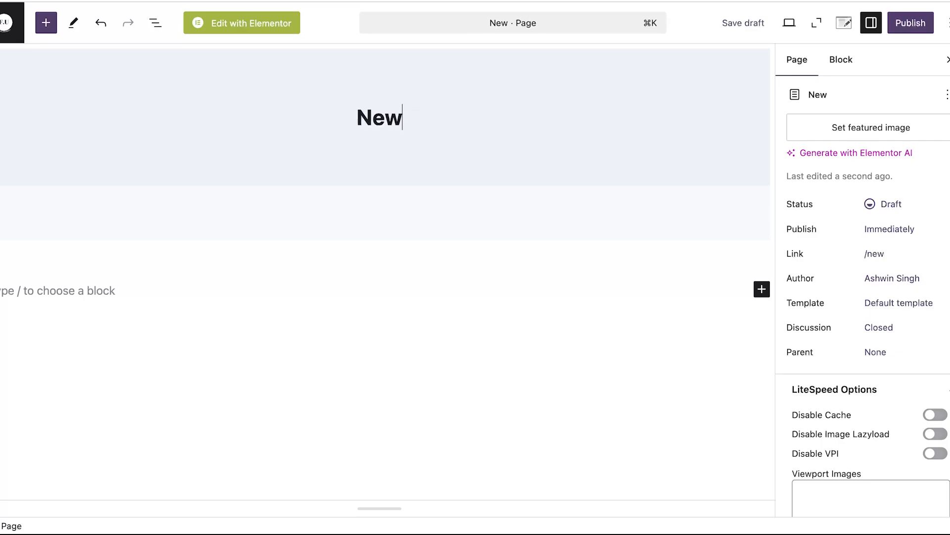
key(BackSpace)
text(Home Page)
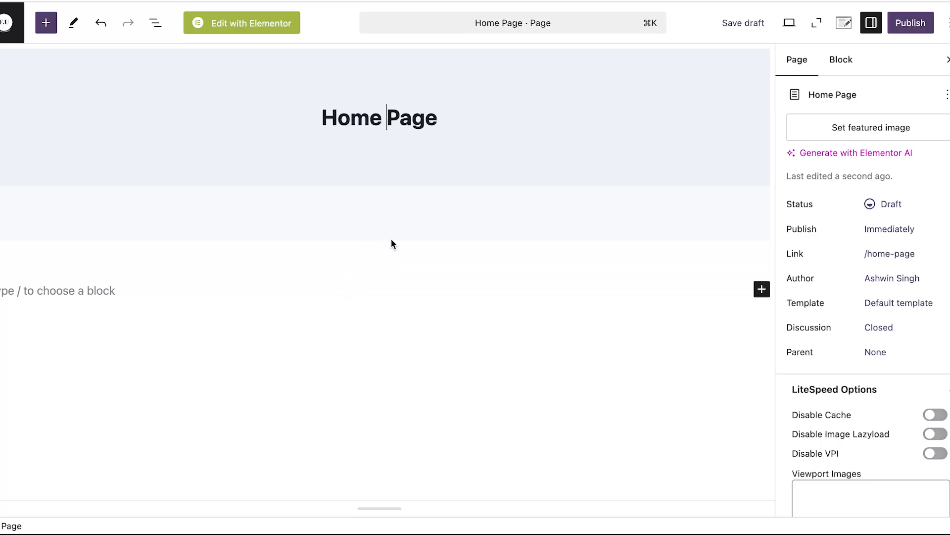
- Open the Home Page draft in Elementor and switch from editing the header template to the page content
scroll(846, 292, down, 1)
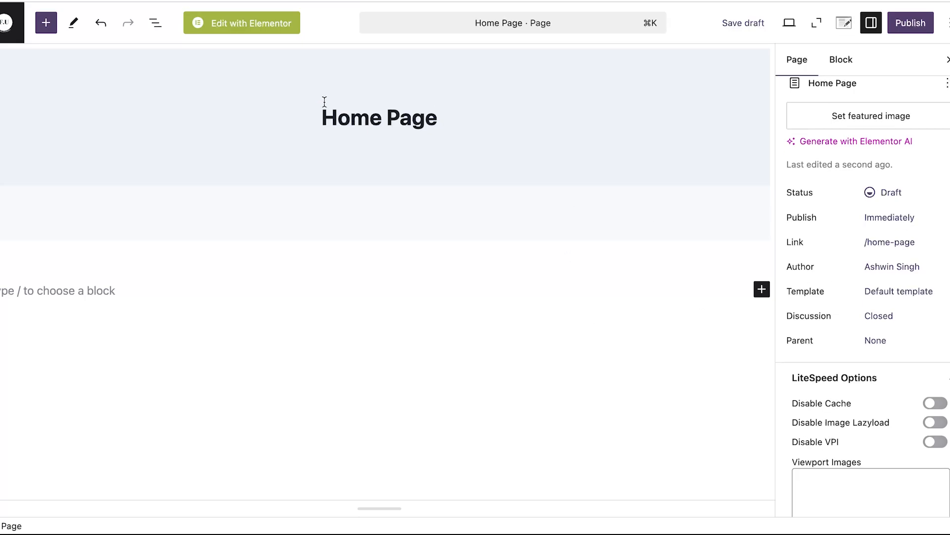
click(260, 23)
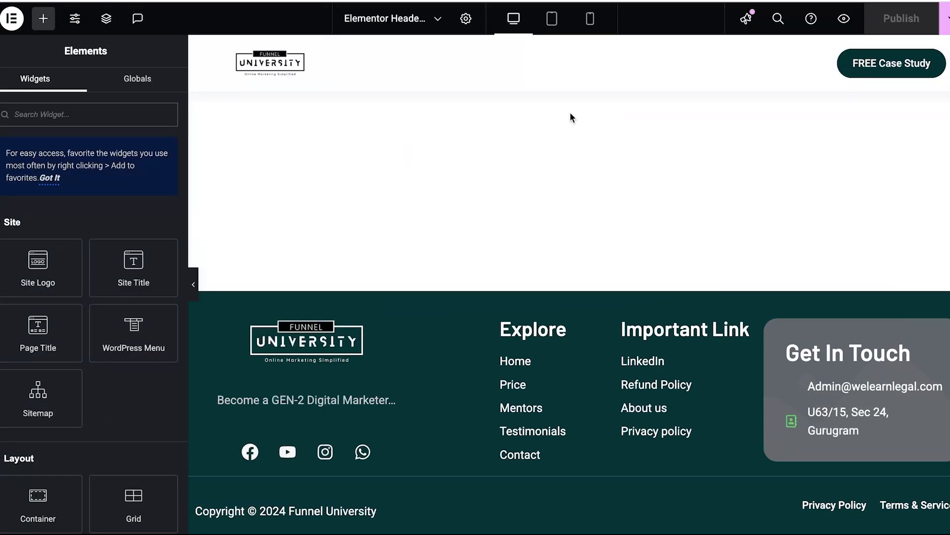
click(571, 106)
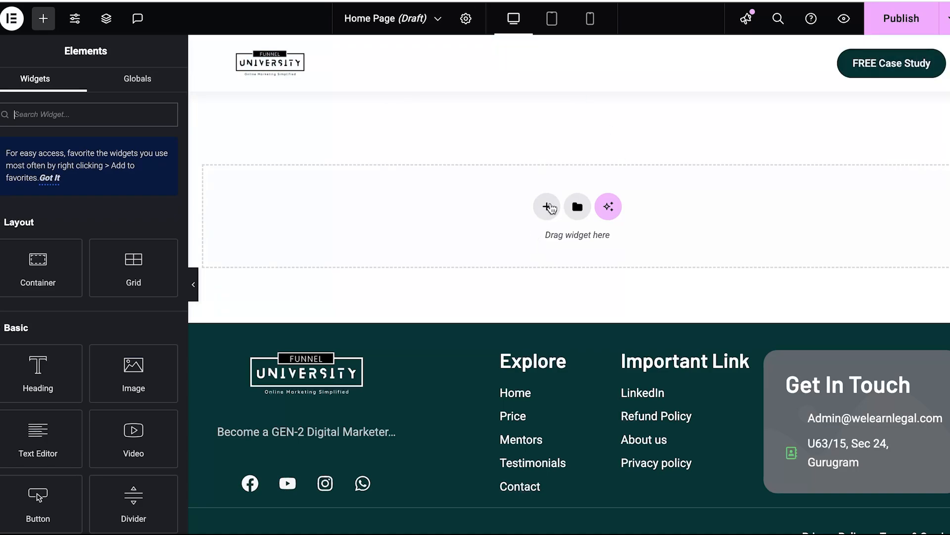
- Check the CLAT Preparation website's hero section as reference, and add a flexbox container with two equal columns to the page
click(213, 1)
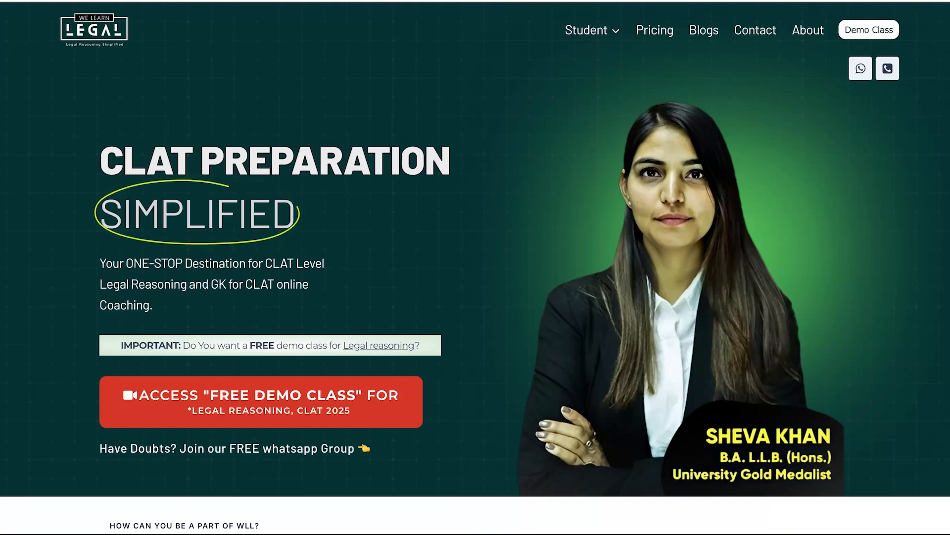
mouse_move(272, 1)
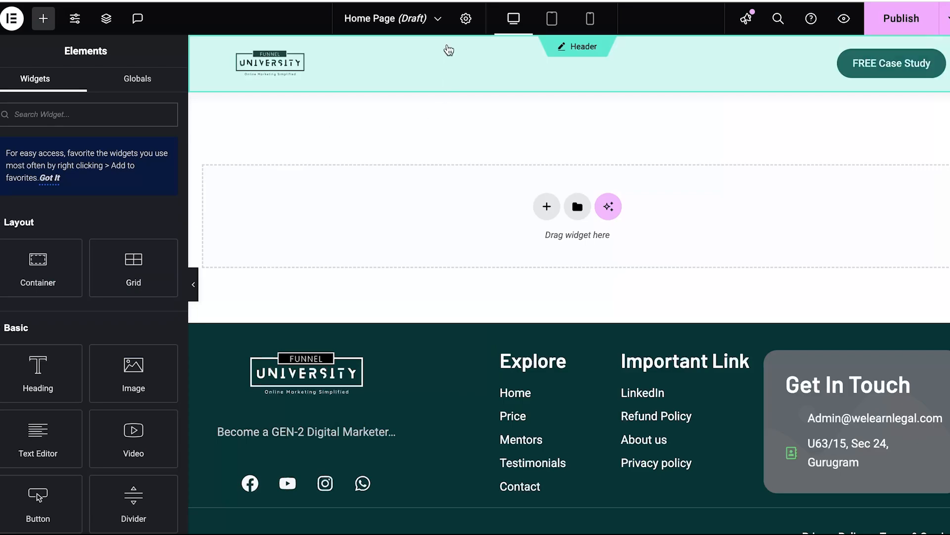
click(545, 206)
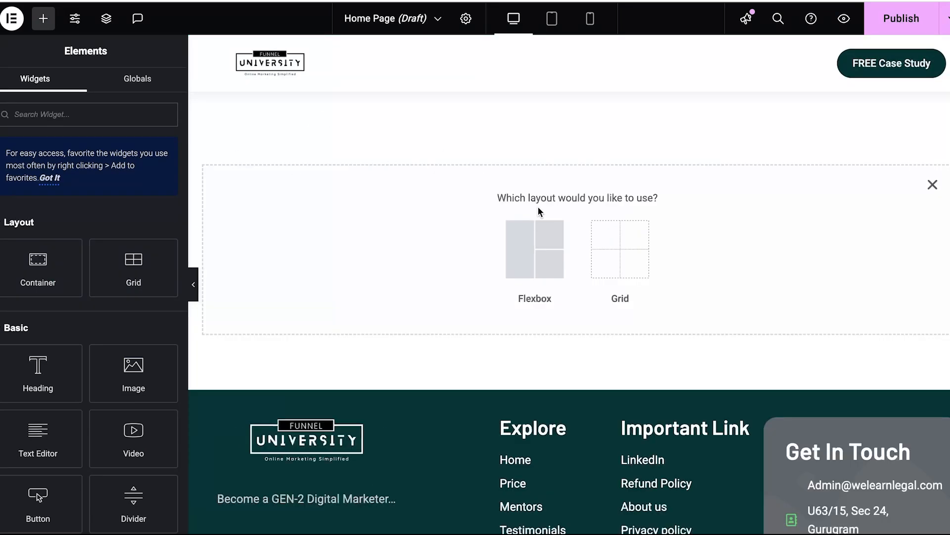
click(529, 249)
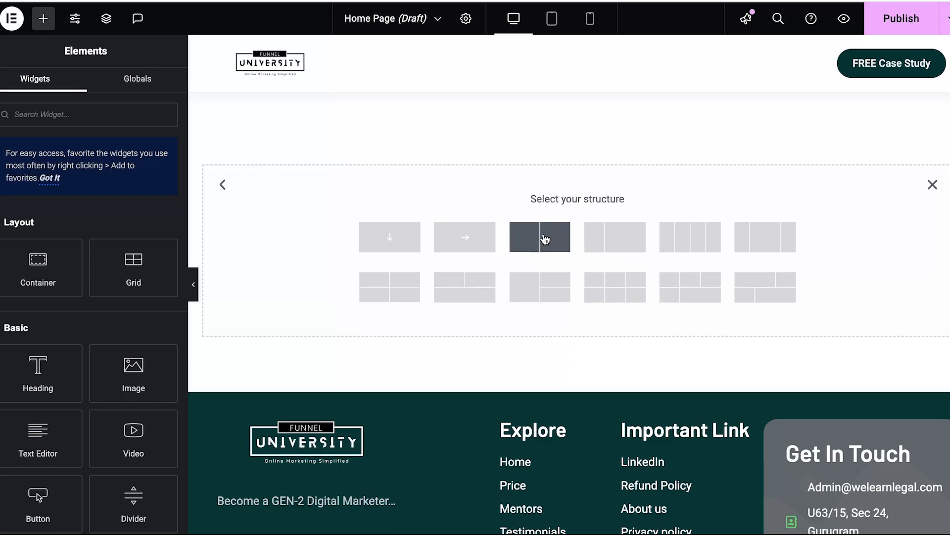
click(544, 238)
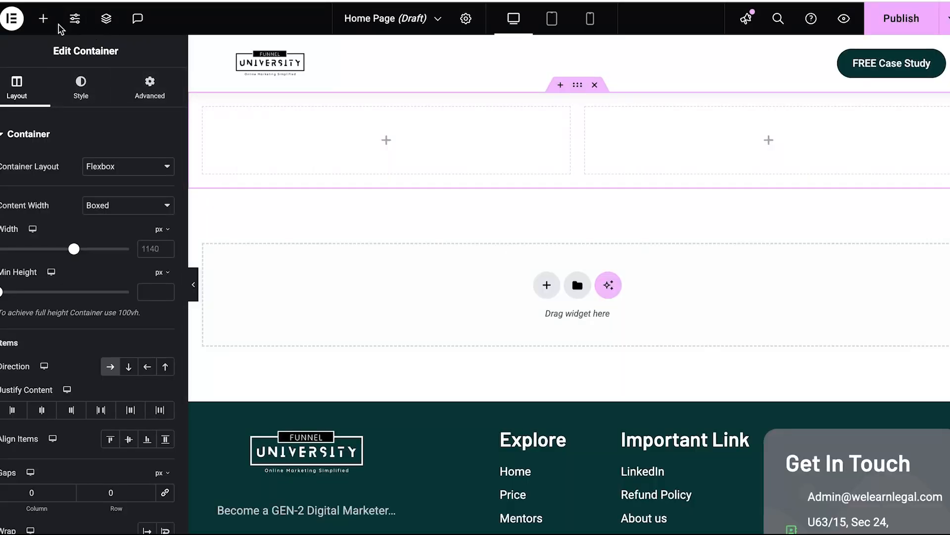
- Place a Heading widget in the container's first column with a Text Editor widget below it
click(43, 20)
drag(26, 380, 407, 142)
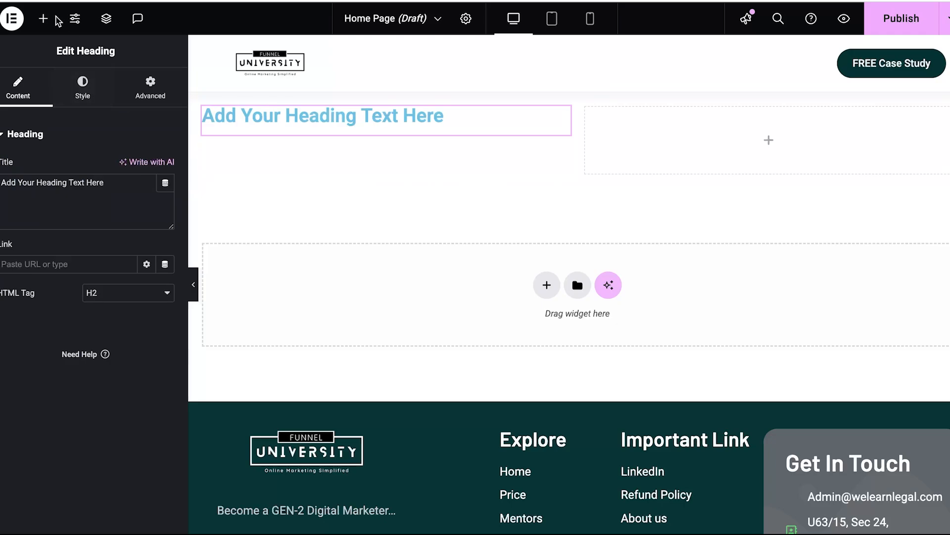
click(43, 18)
drag(74, 371, 426, 130)
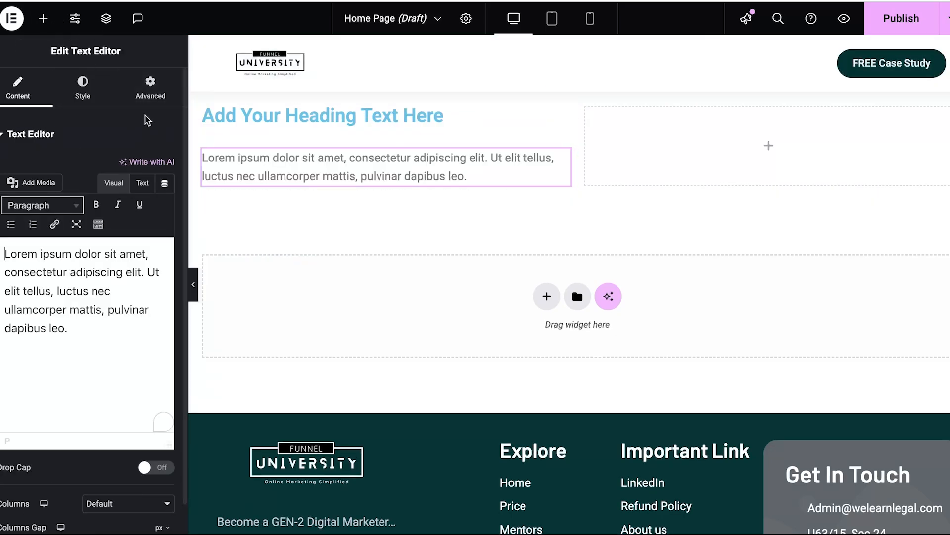
- Copy the heading below the Text Editor widget in the first column and add a Button widget beneath the copy
right_click(364, 118)
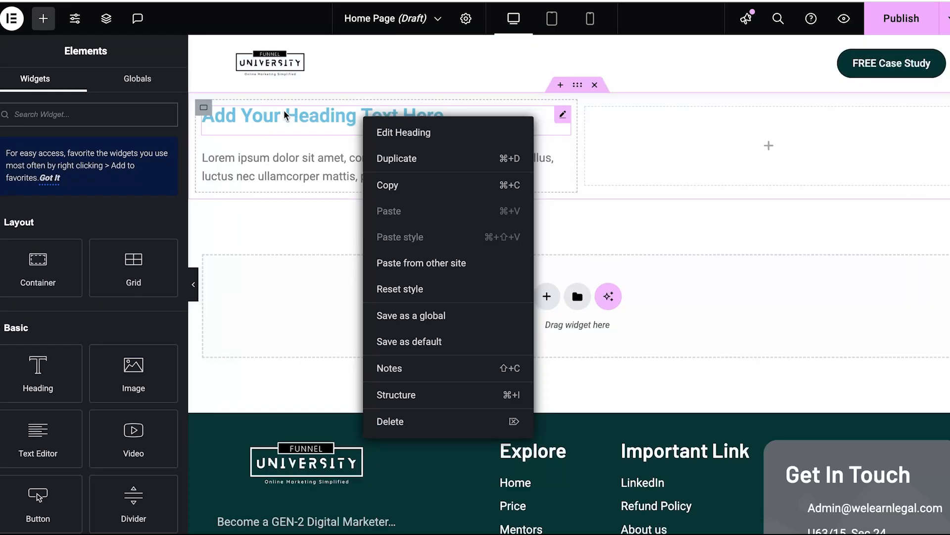
right_click(285, 112)
click(320, 190)
right_click(262, 184)
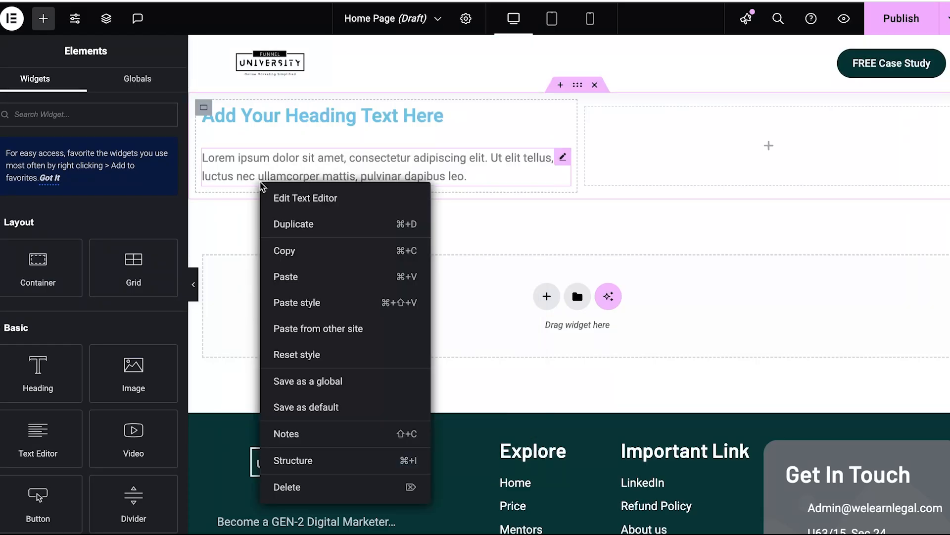
click(286, 276)
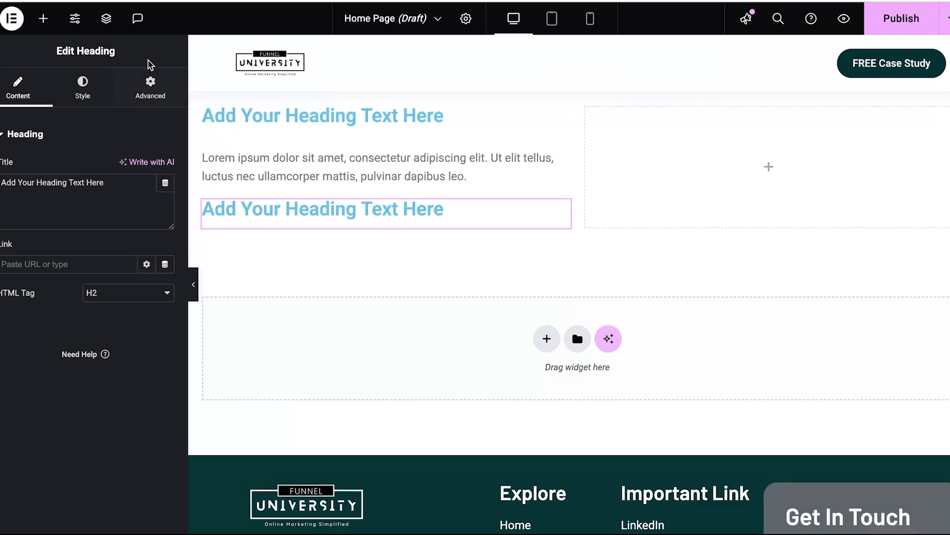
click(43, 19)
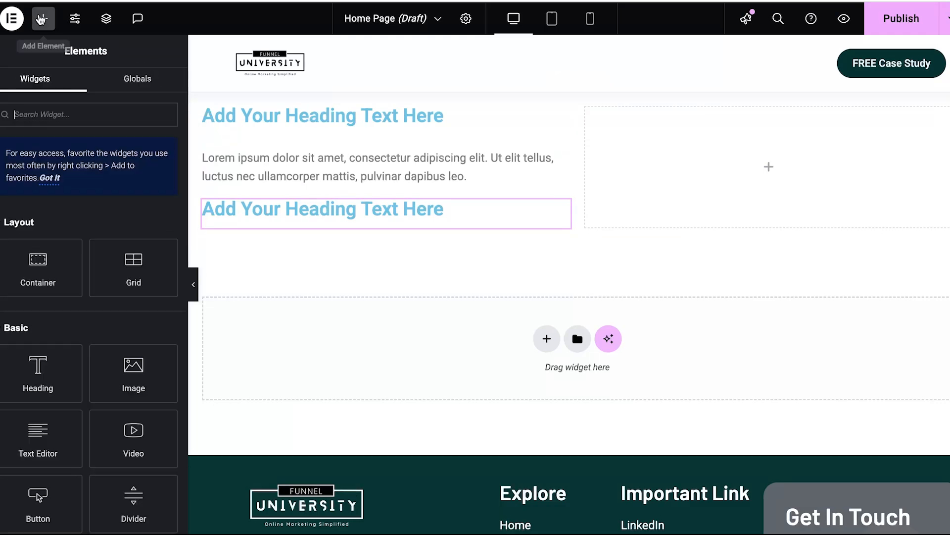
drag(61, 388, 407, 221)
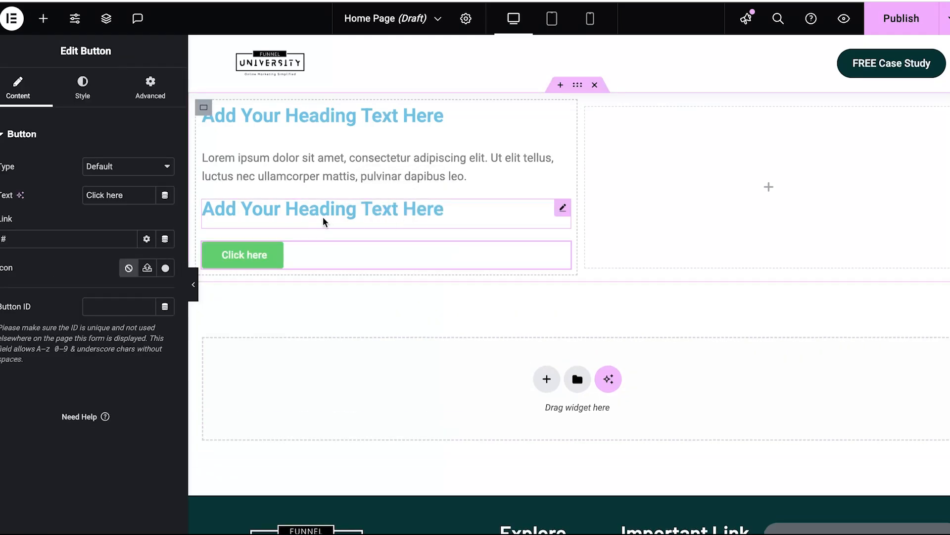
- Paste another copy of the heading below the button and place an Image widget in the container's second column
right_click(395, 216)
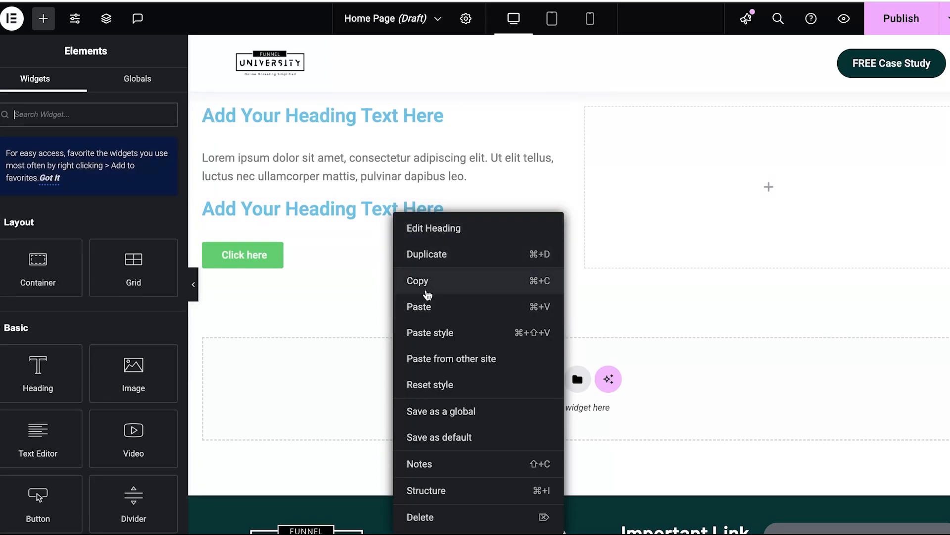
click(428, 291)
right_click(298, 258)
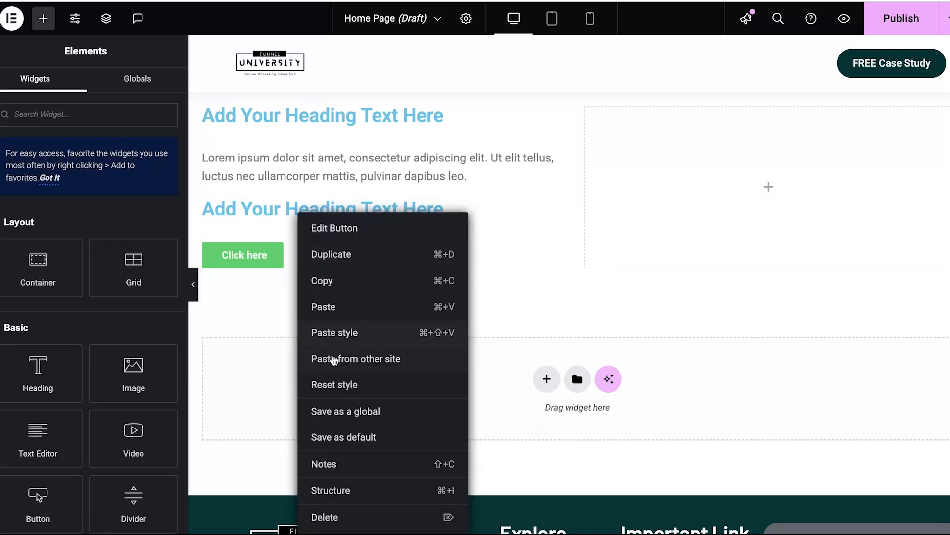
click(332, 307)
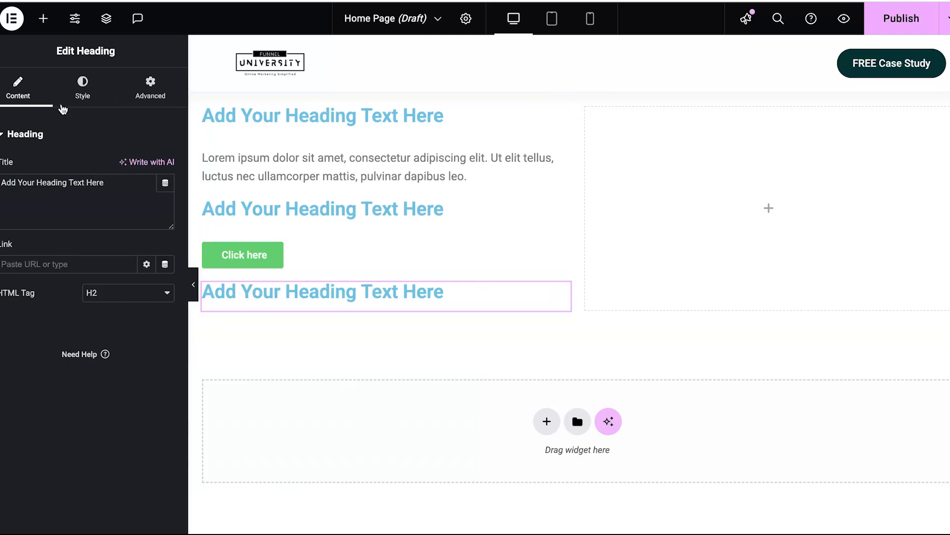
click(43, 18)
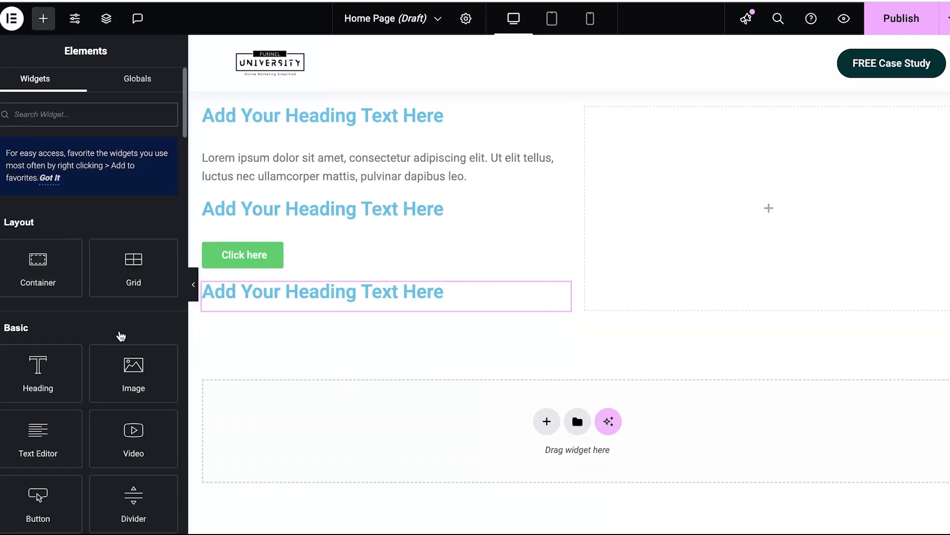
drag(128, 368, 647, 210)
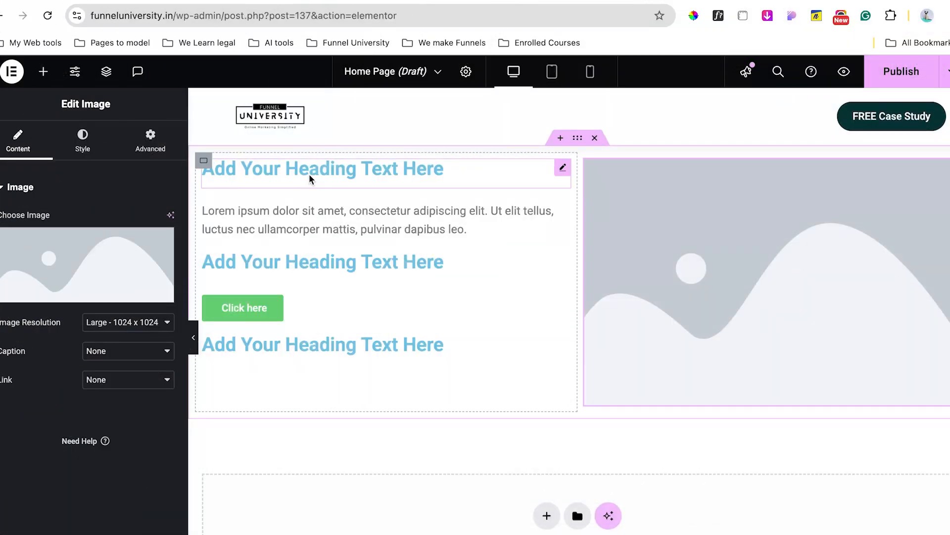
- Switch to welearnlegal.com and sample the hero section's dark green background colour, 073333, with ColorPick Eyedropper
click(589, 6)
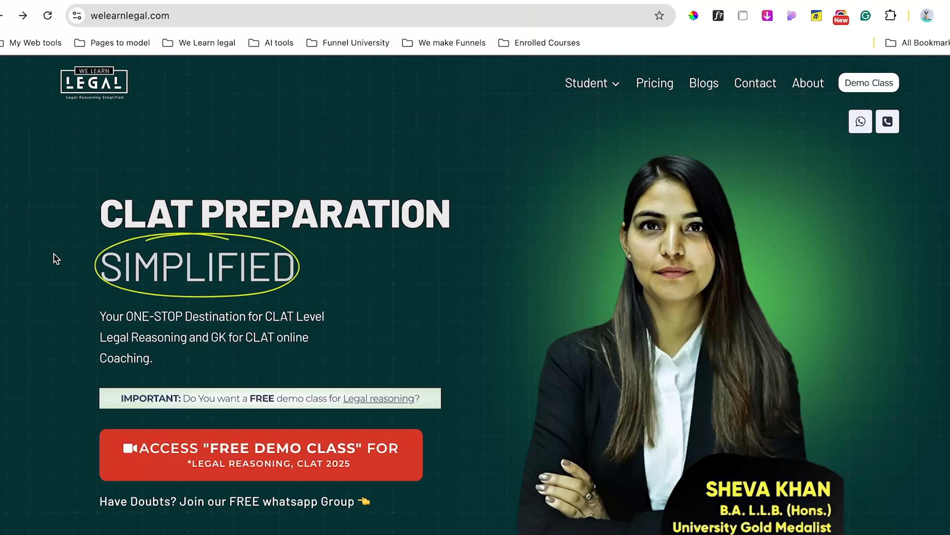
click(693, 15)
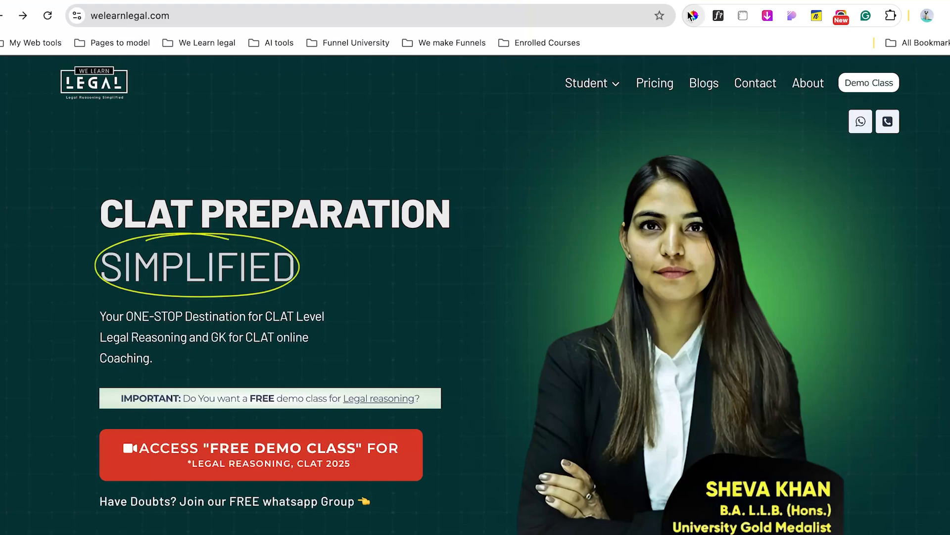
click(23, 177)
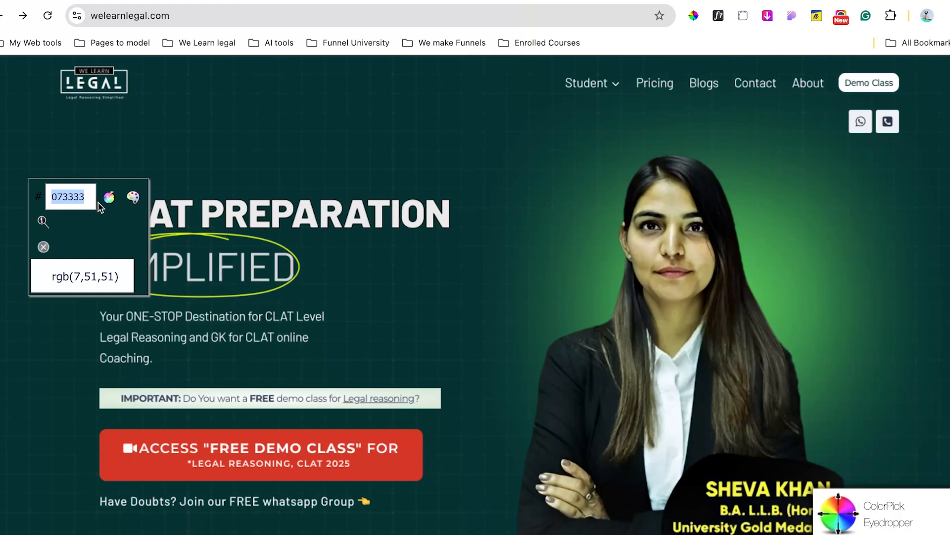
- Return to the Elementor page and unlink the hero container's padding, setting top and bottom to 10 px
click(430, 1)
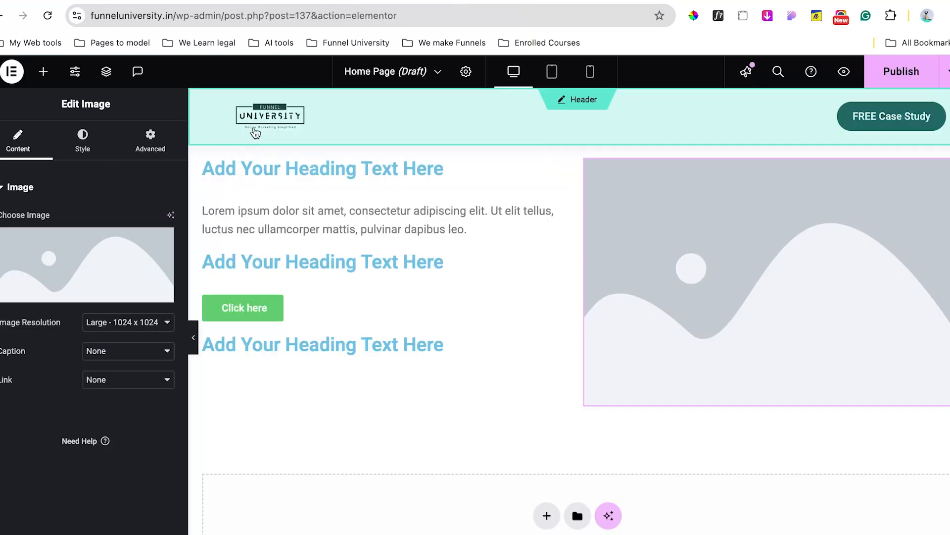
click(577, 138)
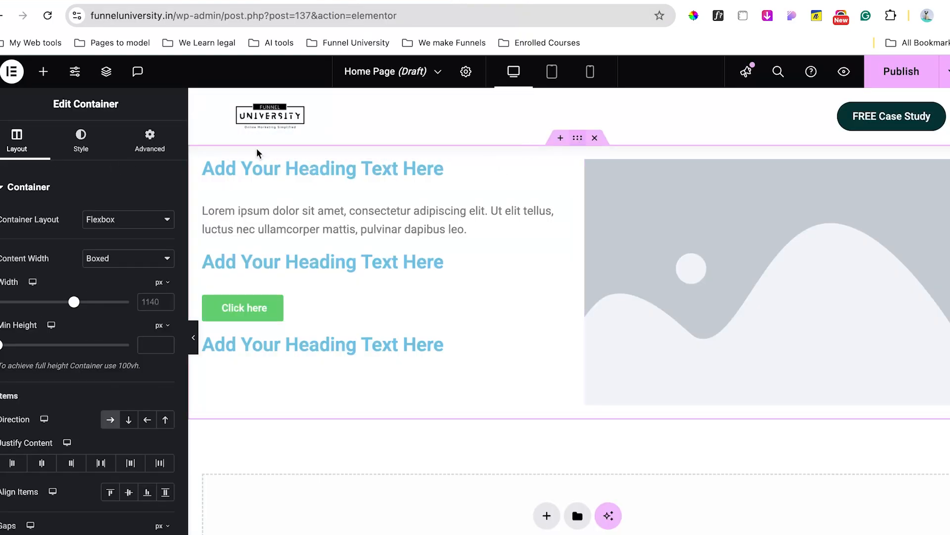
click(154, 148)
click(165, 234)
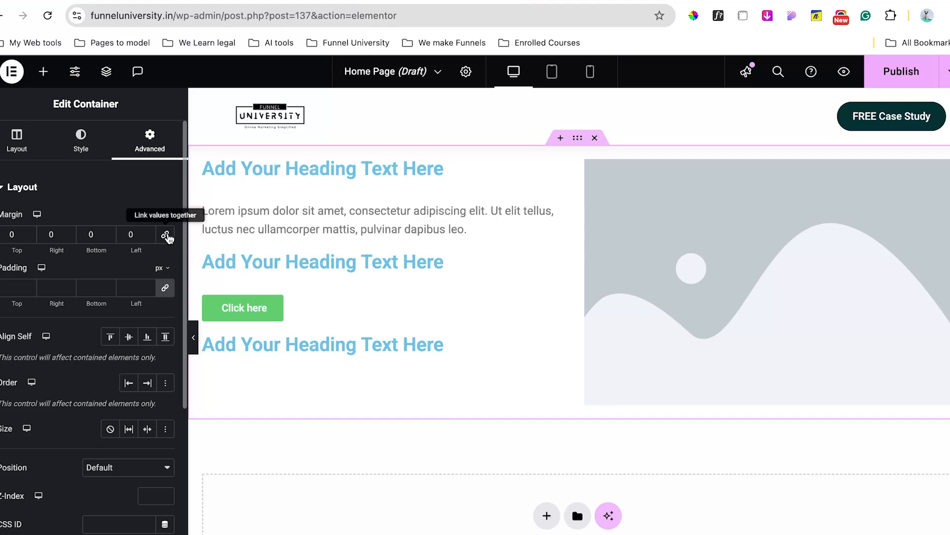
click(164, 288)
click(11, 288)
text(10)
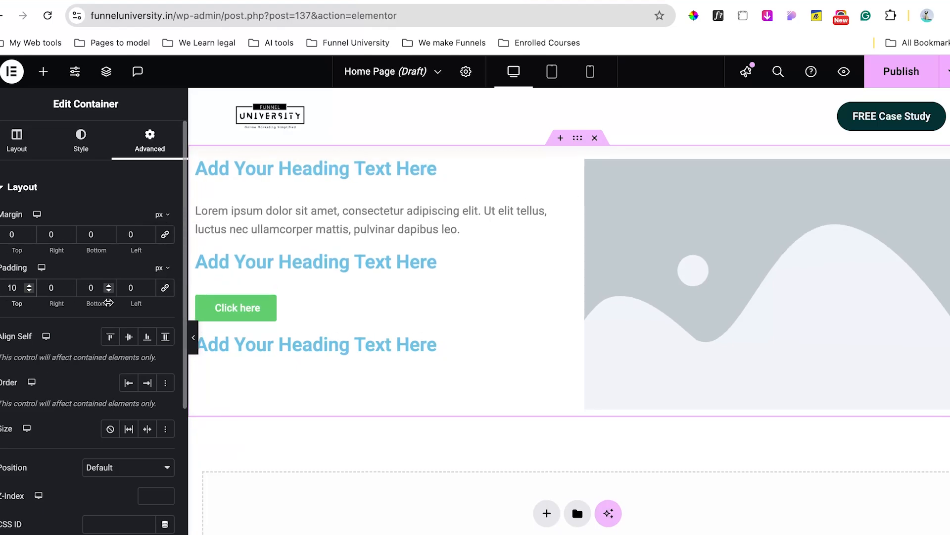
click(87, 289)
text(1)
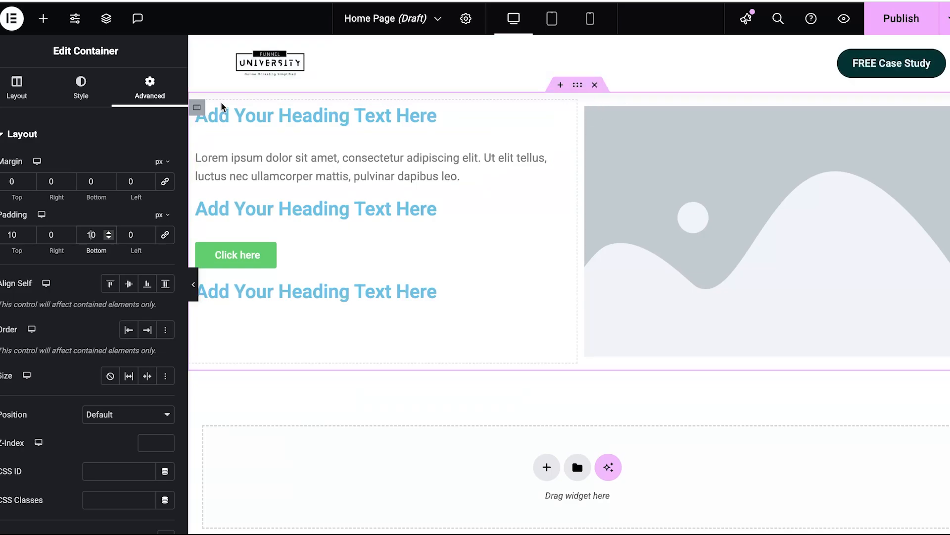
- Set the hero container's background type to Classic and its background overlay type to Gradient
scroll(117, 290, down, 5)
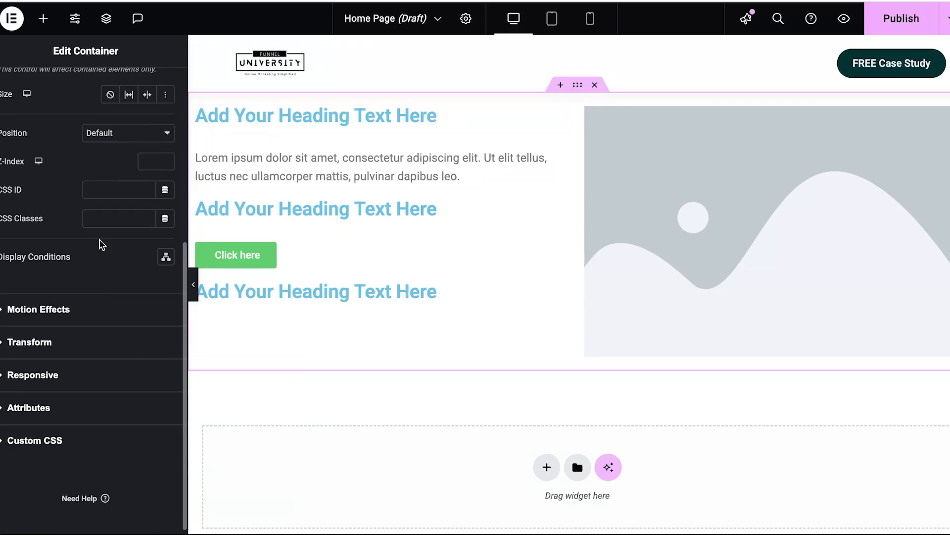
right_click(100, 243)
key(Escape)
scroll(68, 248, up, 5)
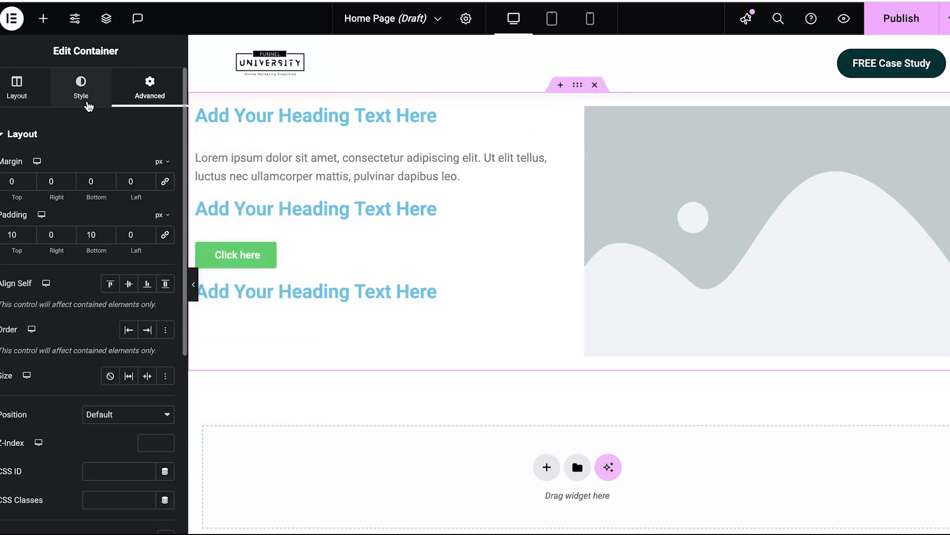
click(84, 97)
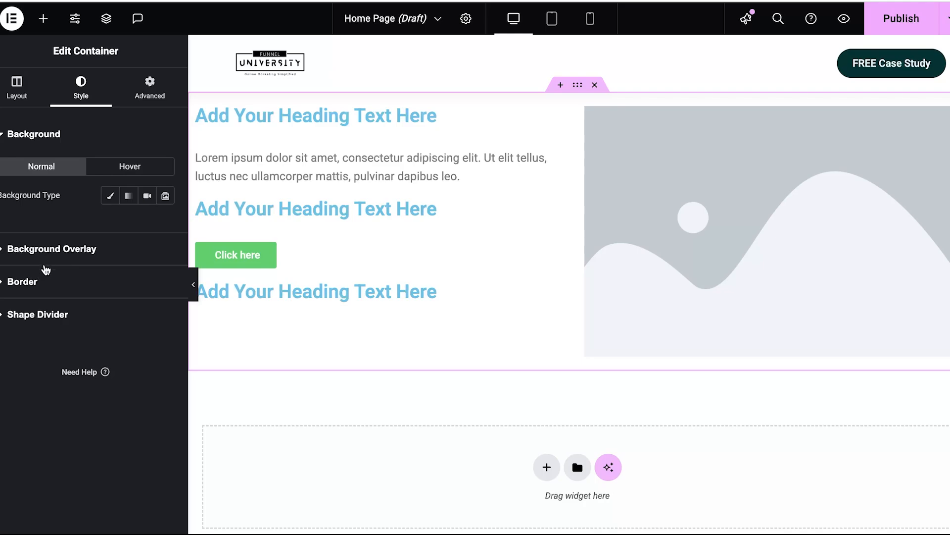
click(109, 195)
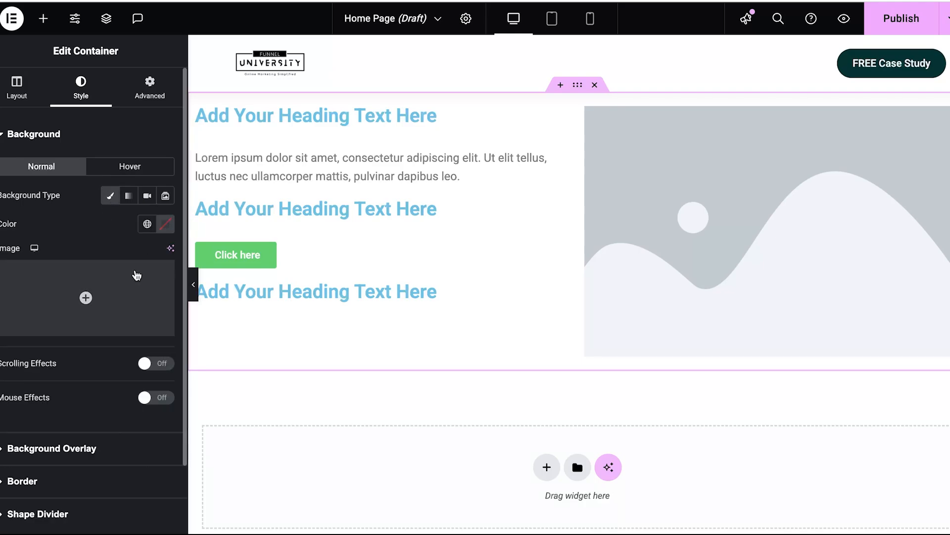
scroll(57, 354, down, 1)
click(64, 397)
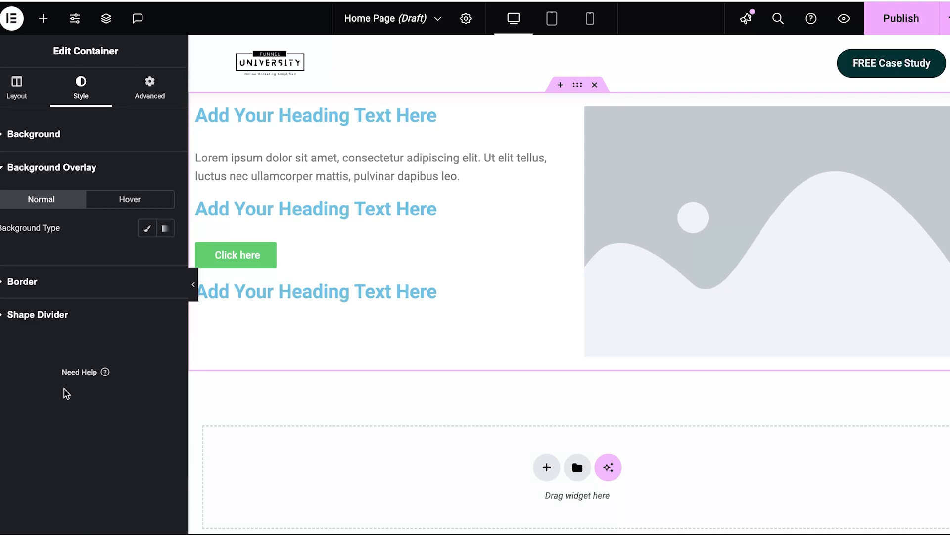
click(164, 228)
click(148, 228)
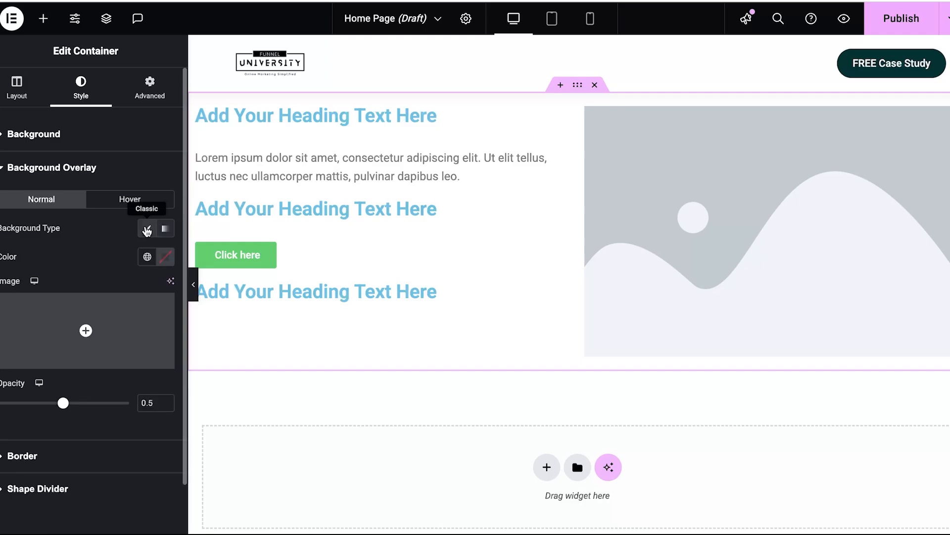
click(164, 228)
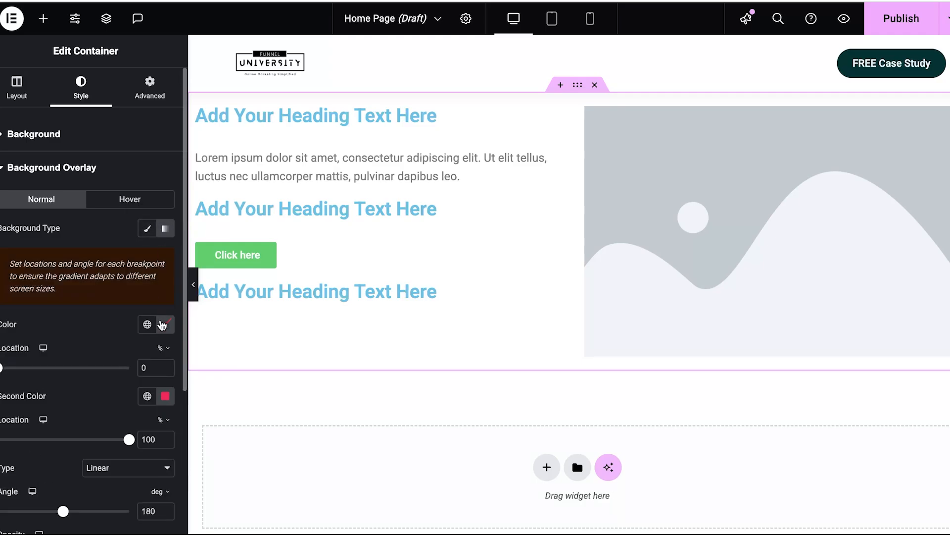
- Set the first colour of the container's gradient overlay to 073333
click(165, 325)
click(149, 295)
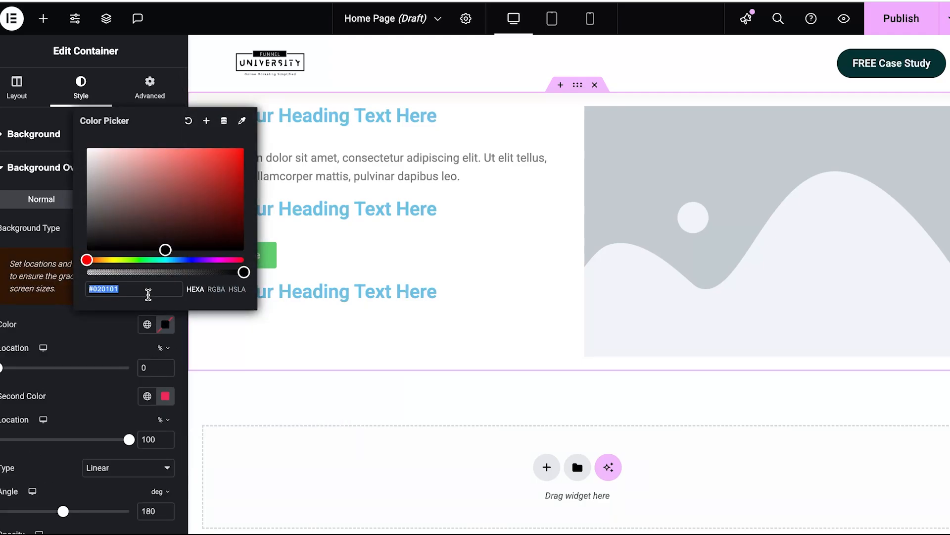
text(073333)
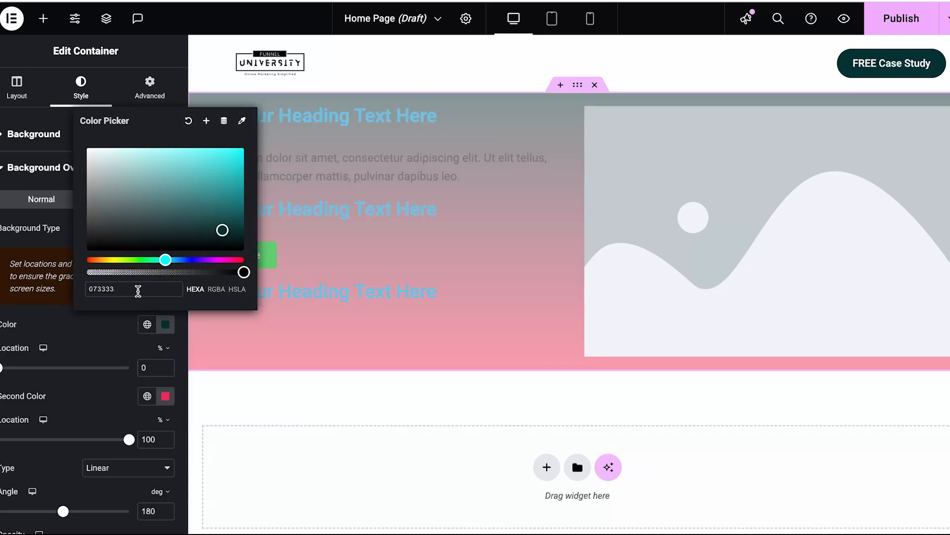
click(78, 358)
- Set the gradient overlay's second colour to #093434 and raise the overlay opacity to 1
click(166, 397)
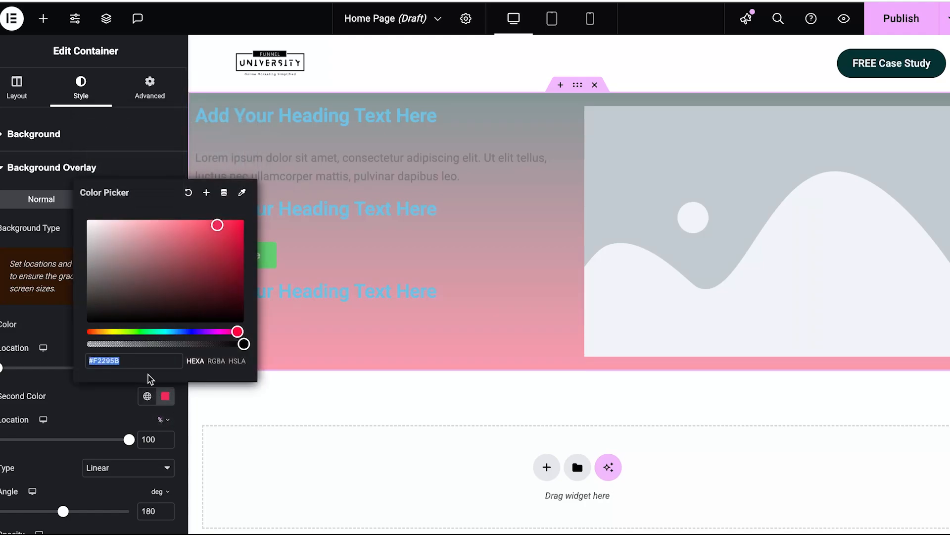
text(073333)
click(218, 304)
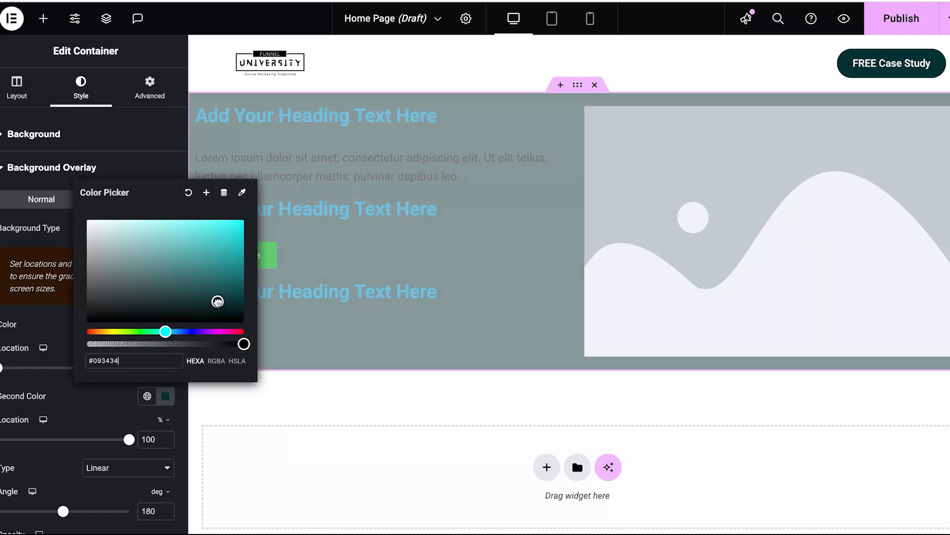
click(133, 389)
scroll(116, 347, down, 5)
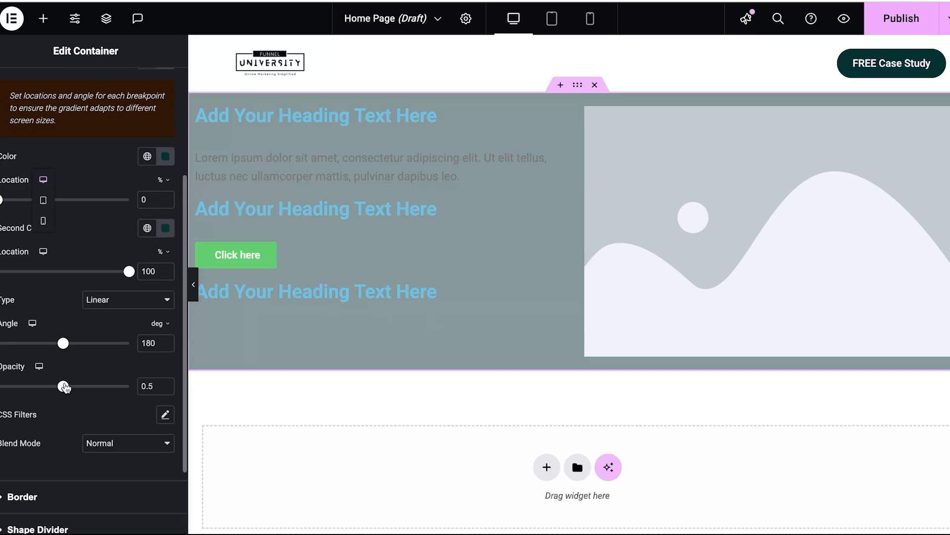
drag(63, 387, 129, 385)
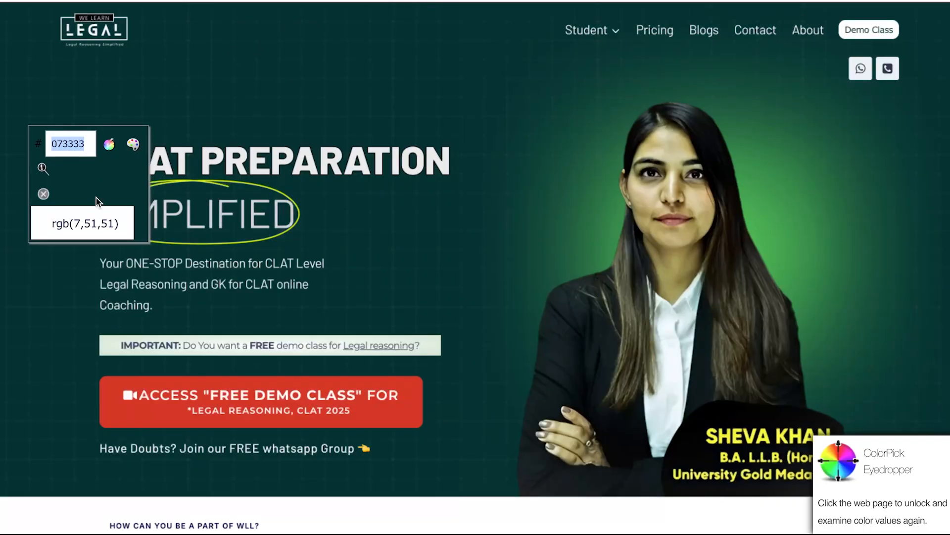
- Close the eyedropper on the reference site, examine its two-line headline, and open the first heading's settings in Elementor
click(44, 194)
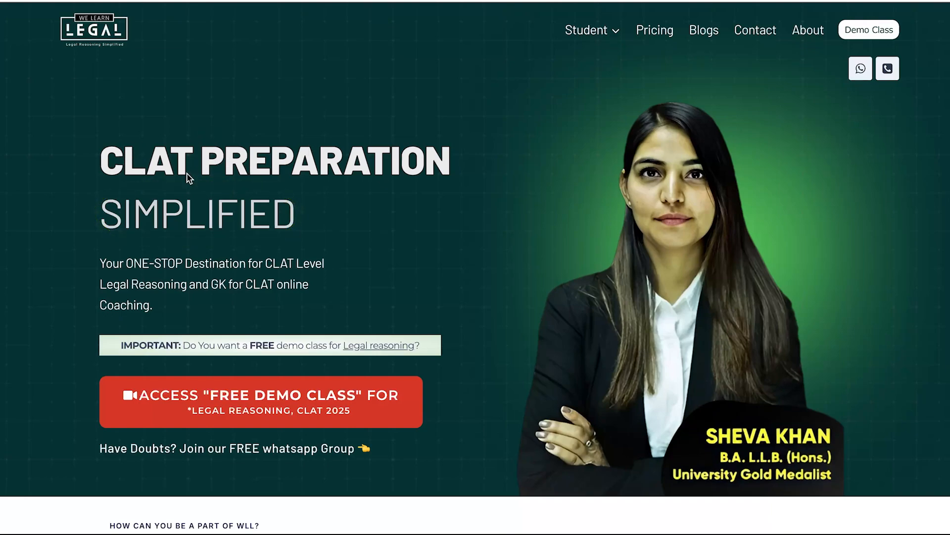
drag(103, 148, 394, 191)
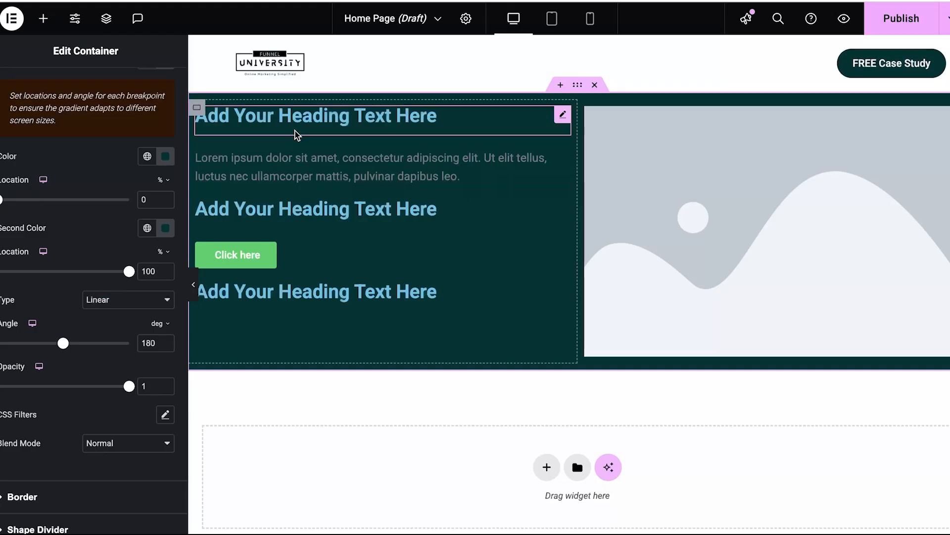
click(278, 135)
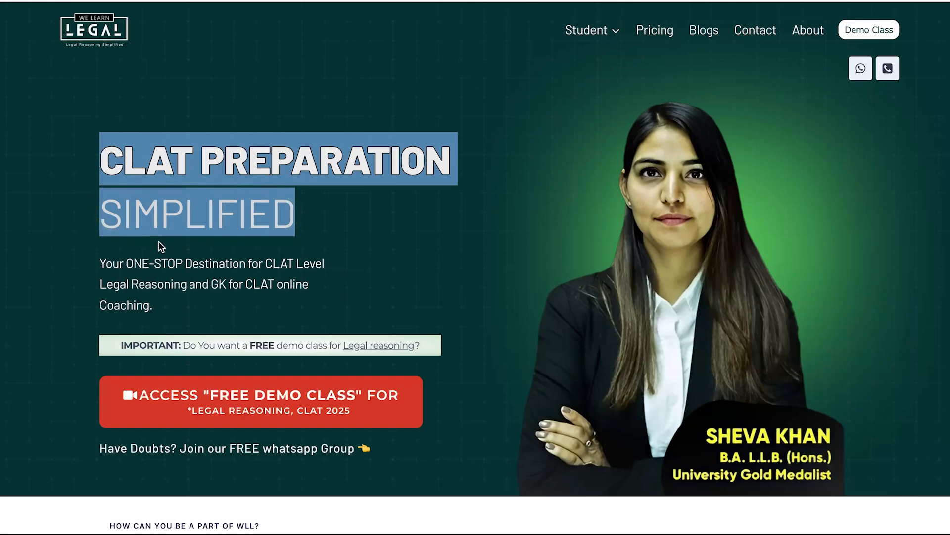
click(174, 214)
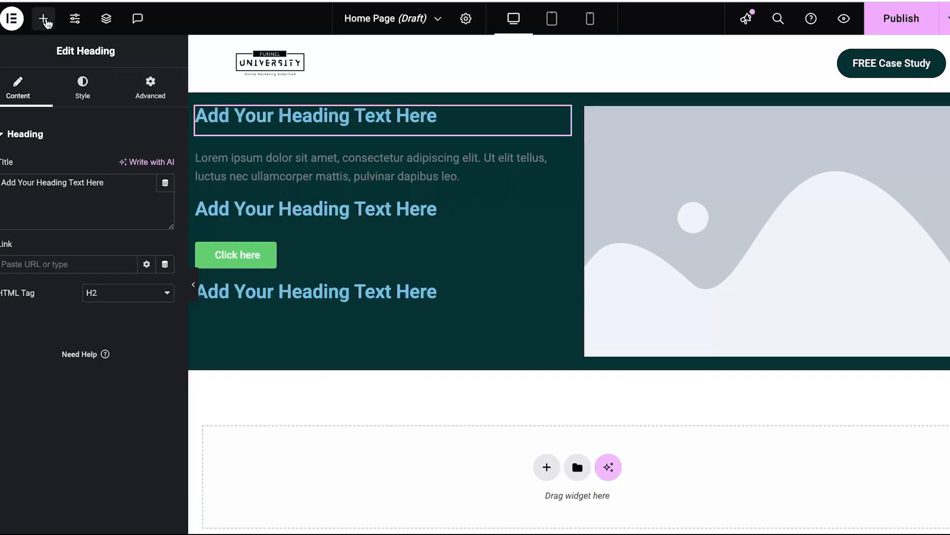
- Insert an Animated Headline widget between the first heading and the paragraph in the hero's text column
click(43, 18)
scroll(58, 248, down, 3)
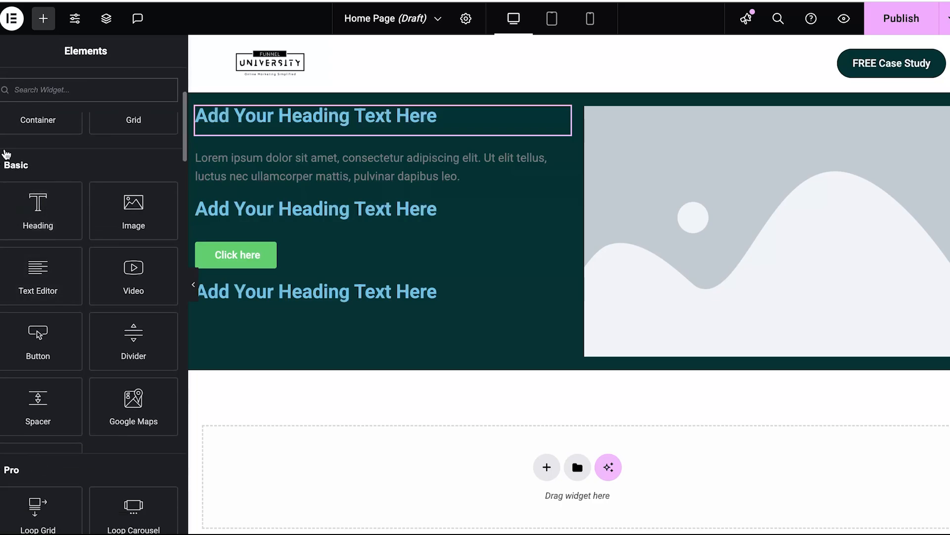
click(6, 167)
scroll(32, 218, down, 3)
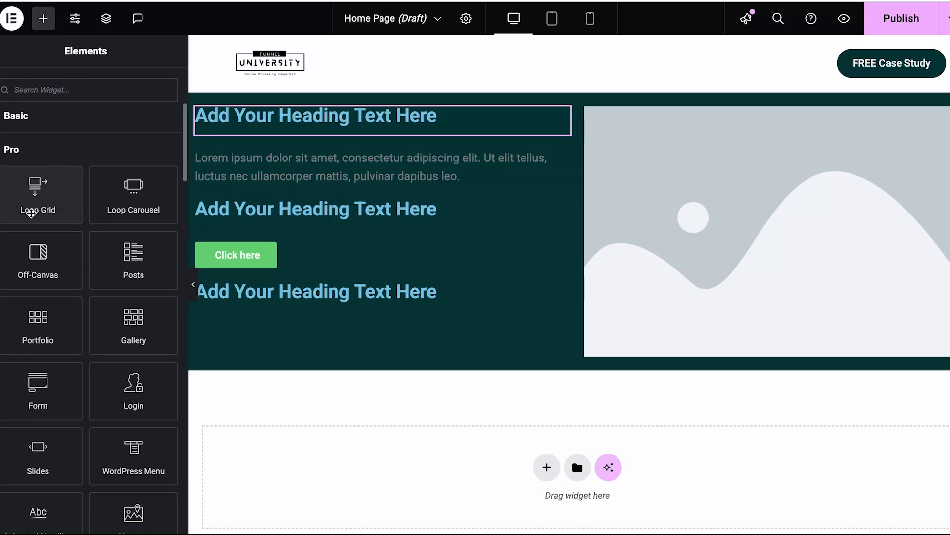
scroll(57, 274, down, 3)
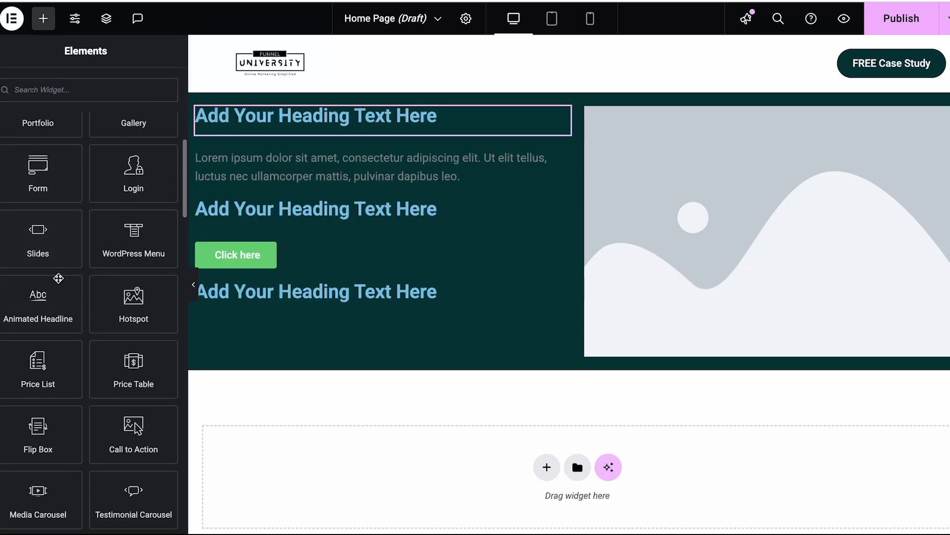
drag(54, 287, 365, 125)
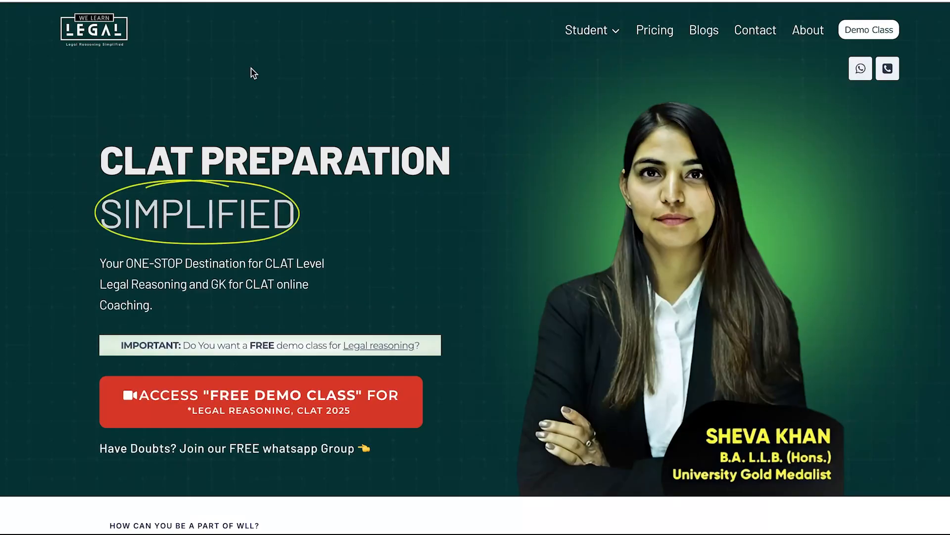
- Check the headline wording on the reference site and set the animated headline's before text to CLAT PREPARATION
drag(99, 158, 520, 124)
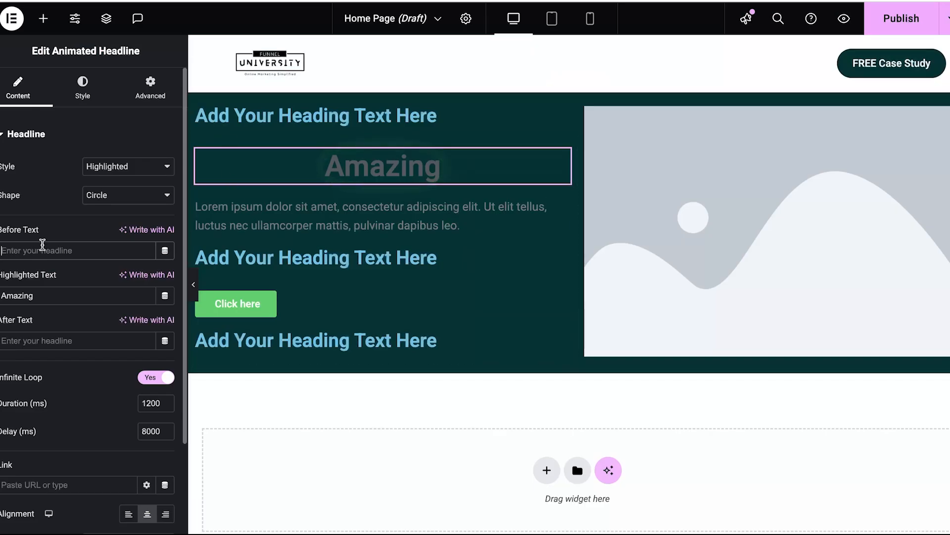
text(clat preparation)
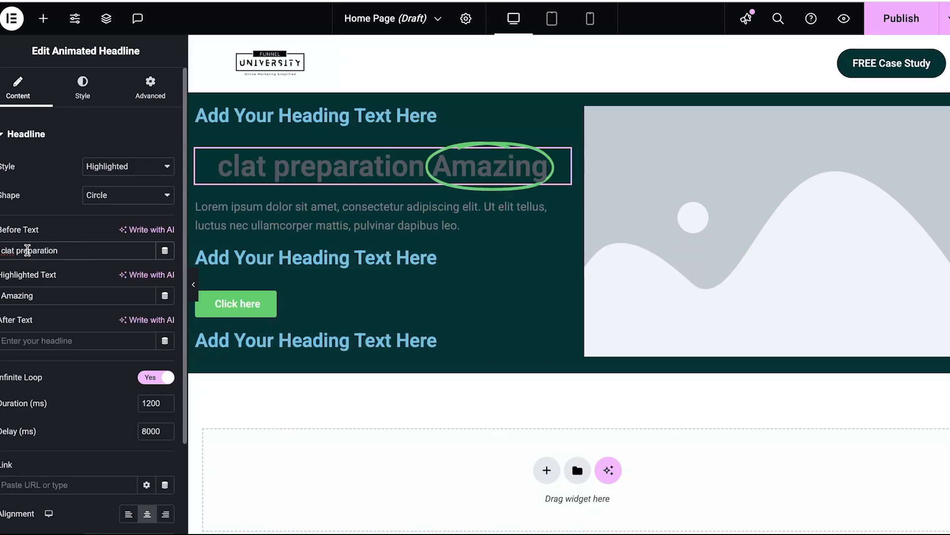
triple_click(25, 251)
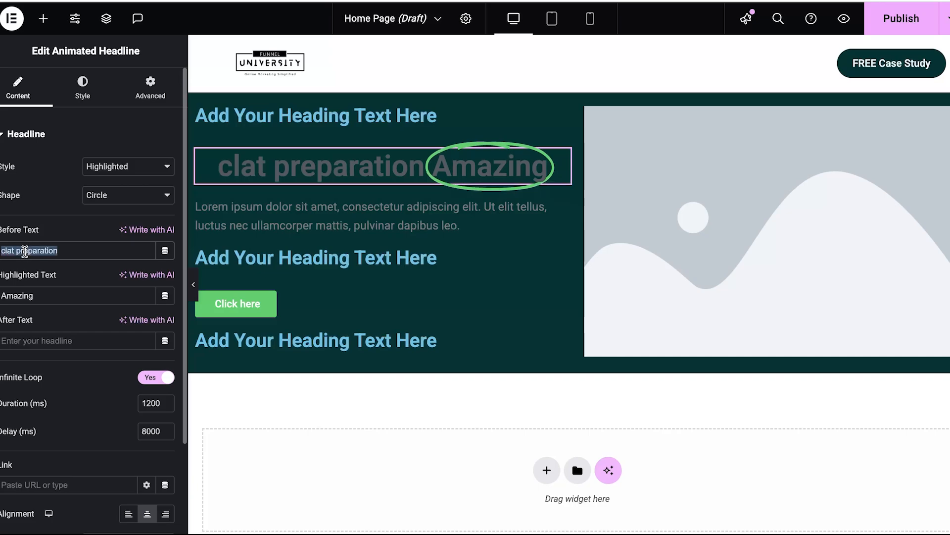
key(BackSpace)
text(CLAT )
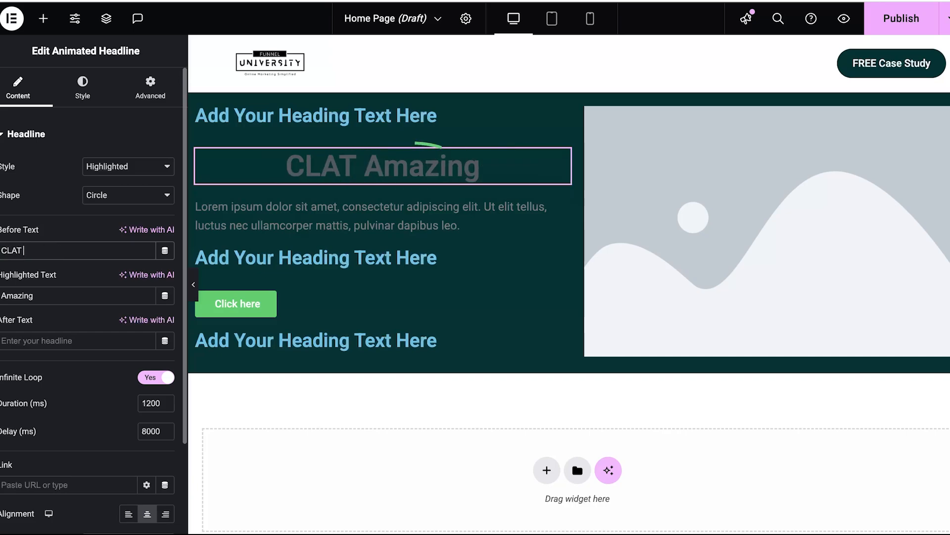
text(PREPA)
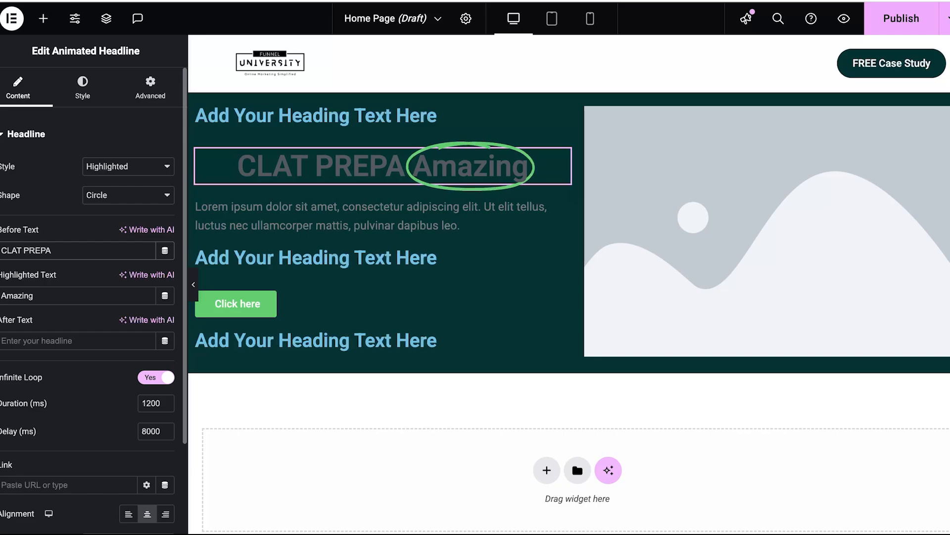
text(RATION)
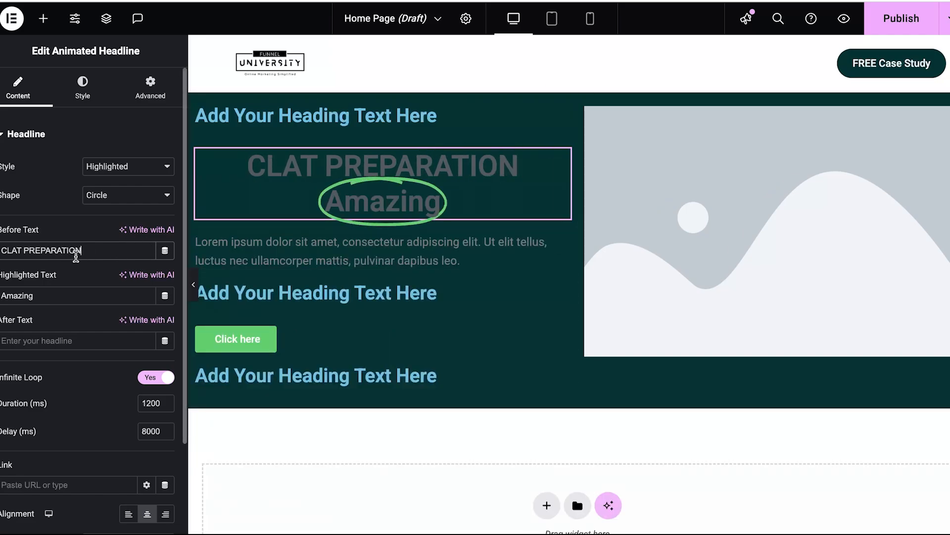
- Replace the animated headline's highlighted text with SIMPLIFIED
double_click(62, 298)
text(SIMPLIF)
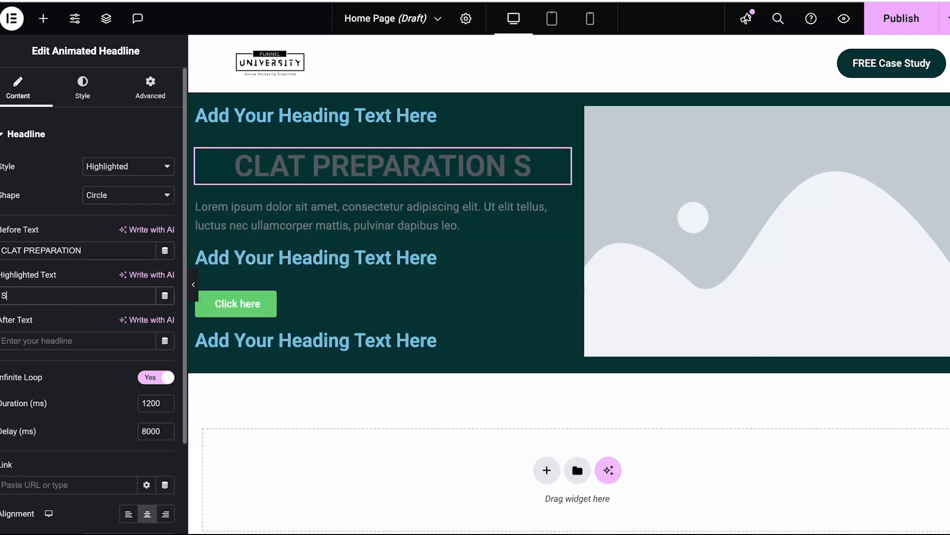
text(IED)
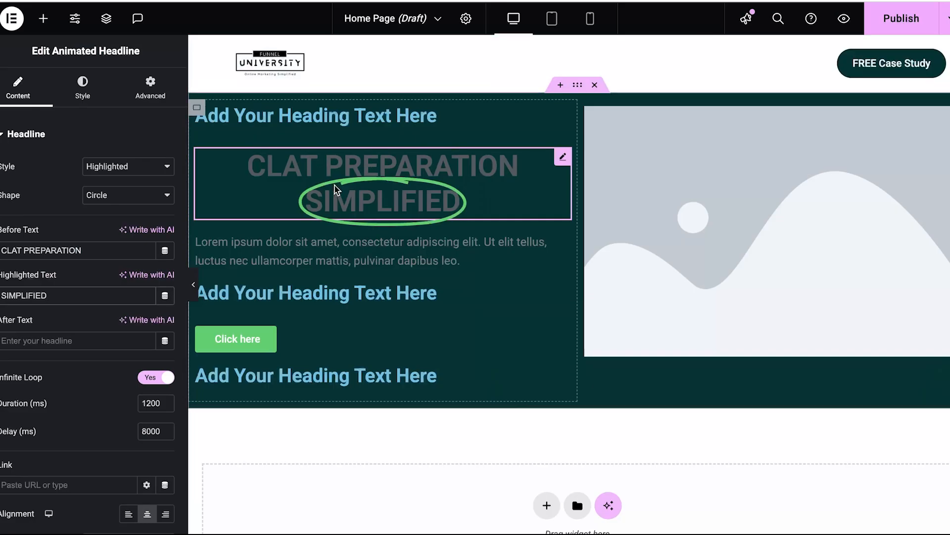
- Review the animated headline's content, shape style and advanced layout options
scroll(171, 237, down, 1)
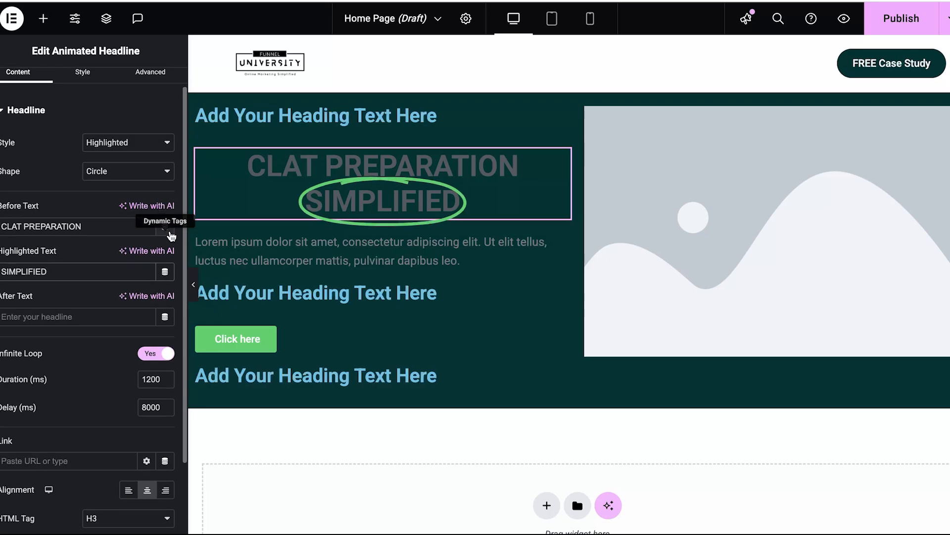
scroll(171, 236, up, 1)
scroll(54, 229, down, 3)
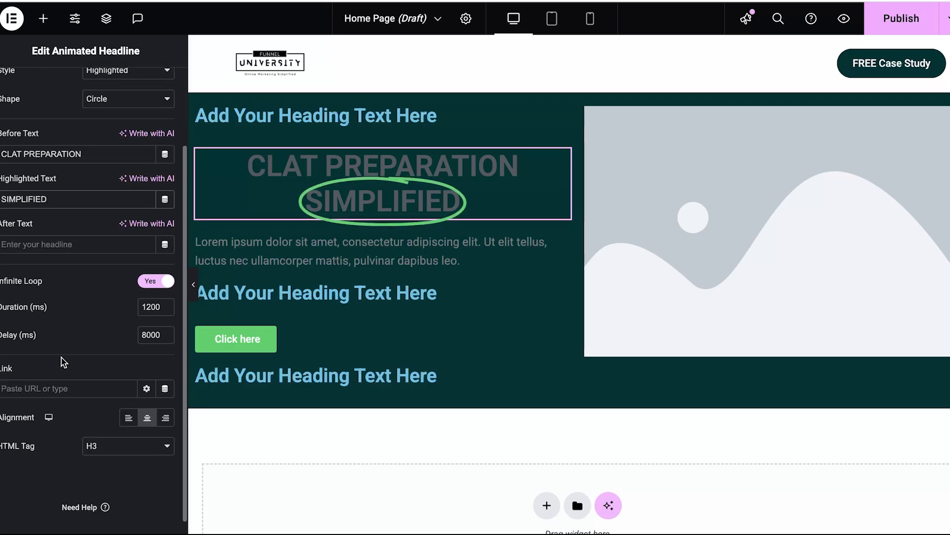
scroll(62, 361, up, 3)
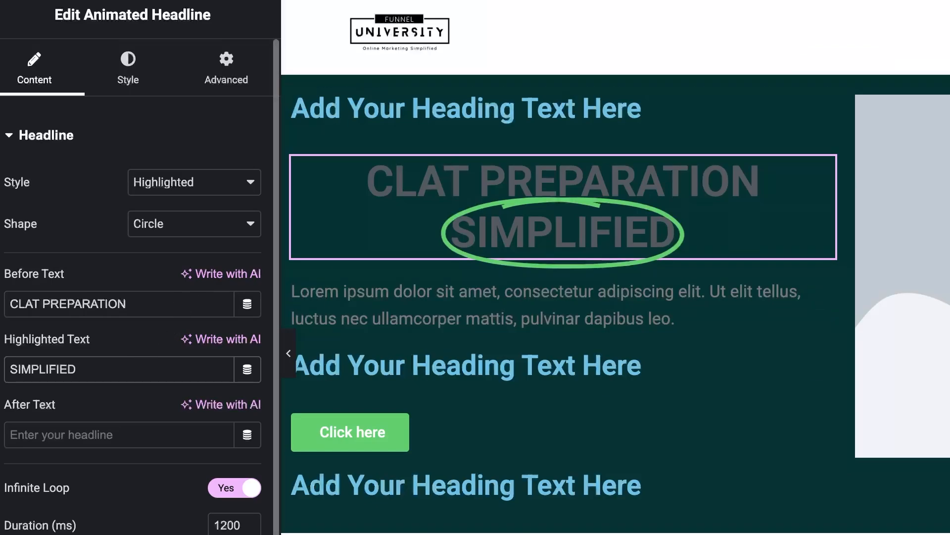
scroll(139, 287, down, 5)
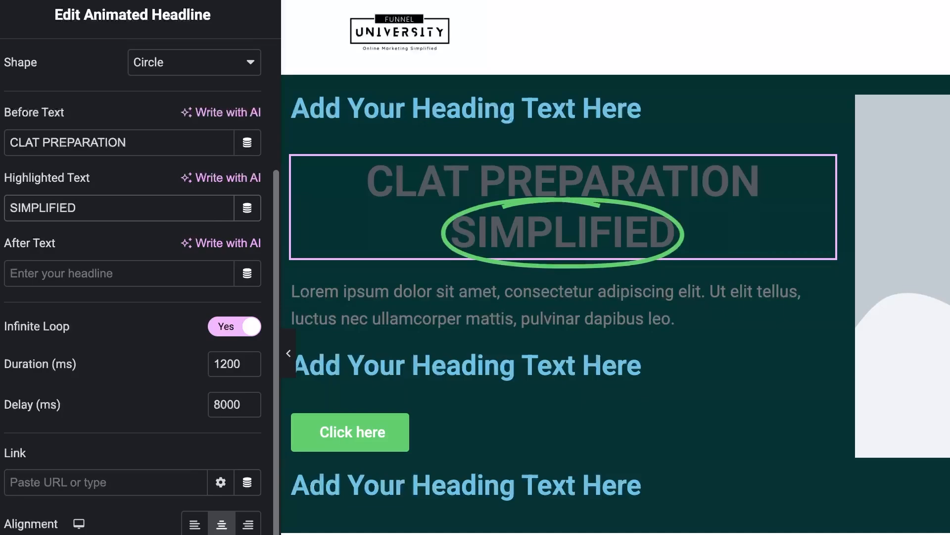
scroll(138, 287, up, 5)
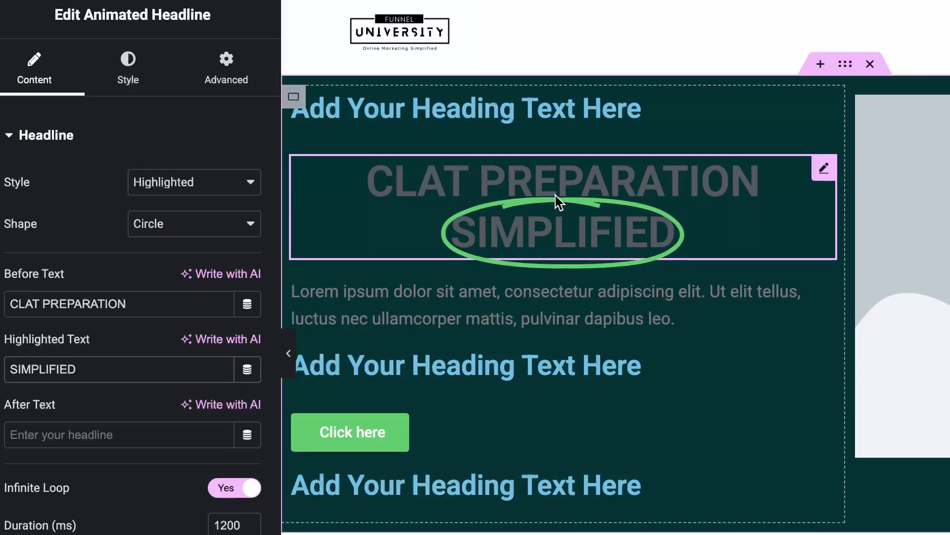
click(128, 82)
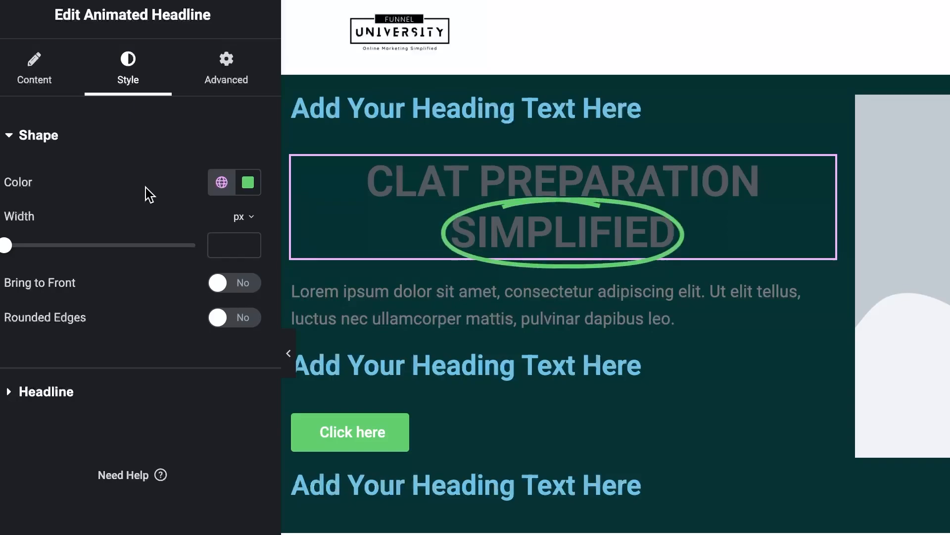
click(215, 76)
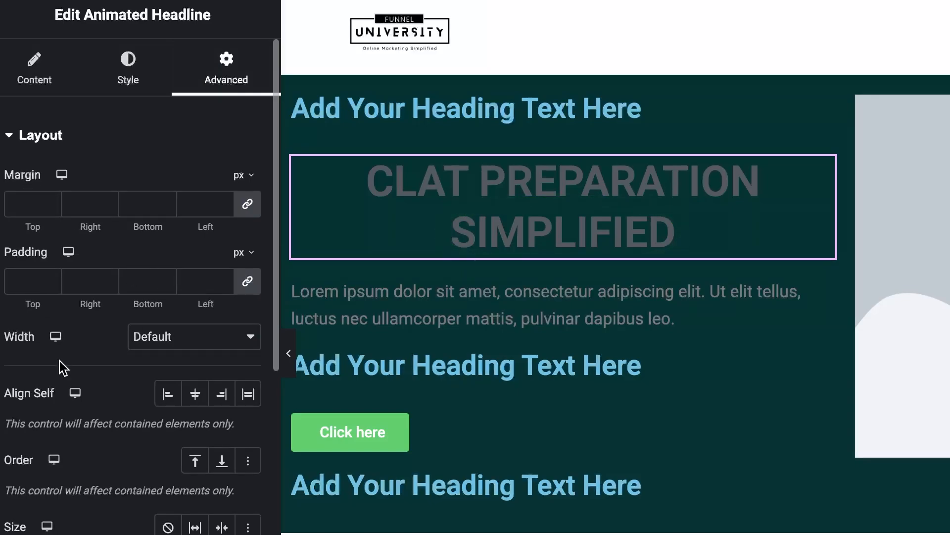
scroll(59, 361, down, 2)
scroll(139, 286, down, 3)
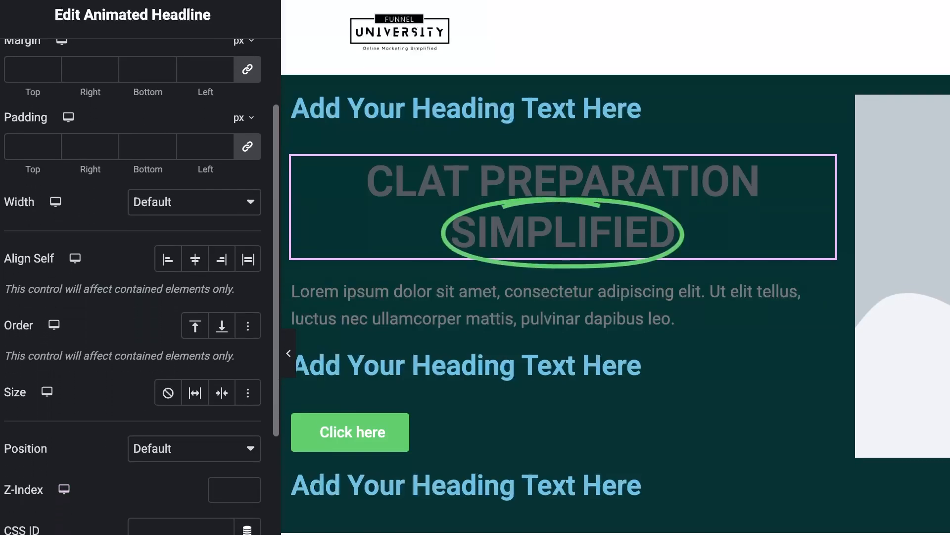
scroll(139, 285, down, 2)
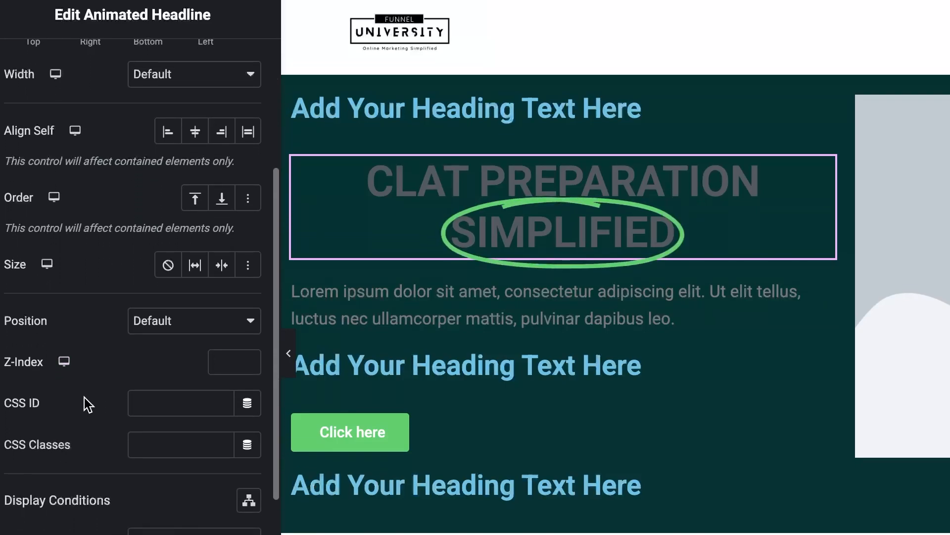
scroll(88, 403, down, 2)
scroll(88, 404, up, 2)
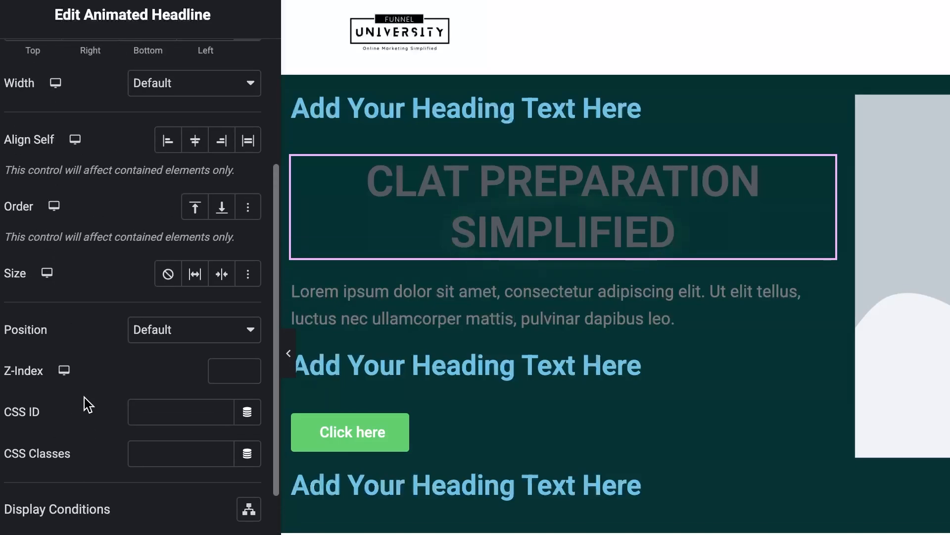
scroll(85, 397, up, 5)
- Sample the yellow ellipse's colour on the reference site and set the animated headline's shape colour to #DDF000
click(82, 90)
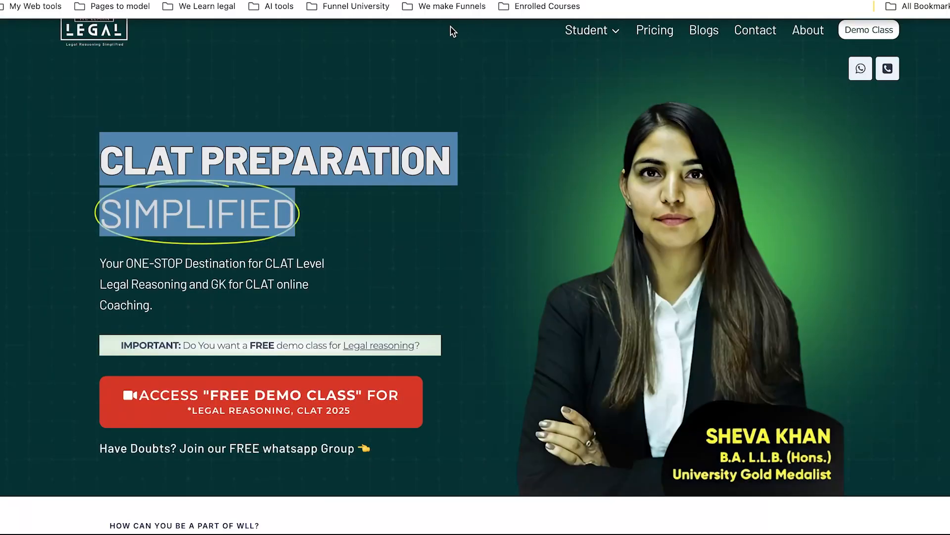
click(405, 207)
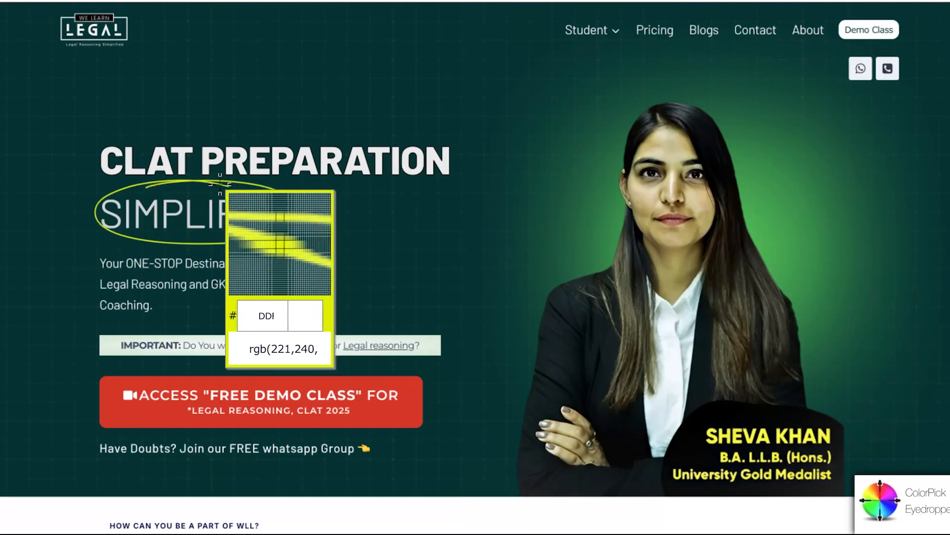
click(219, 183)
key(ctrl+c)
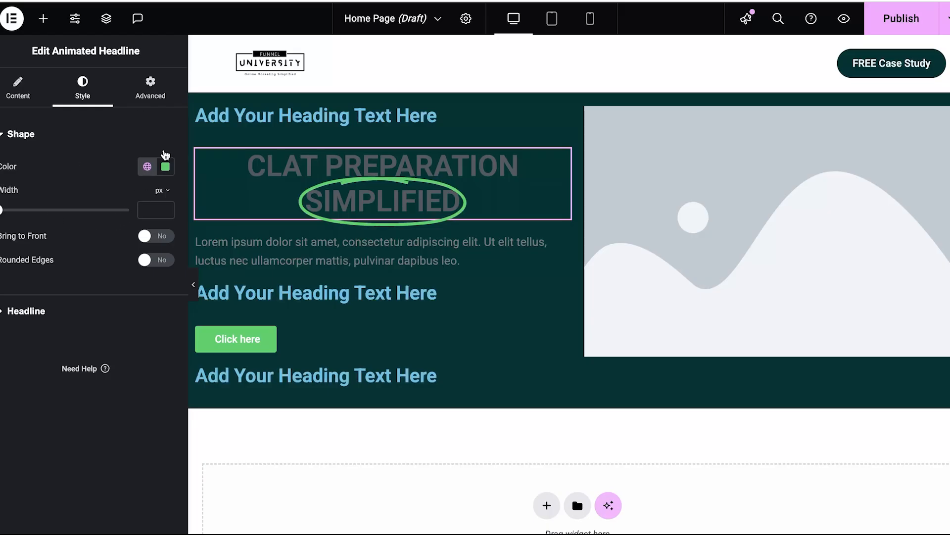
click(165, 166)
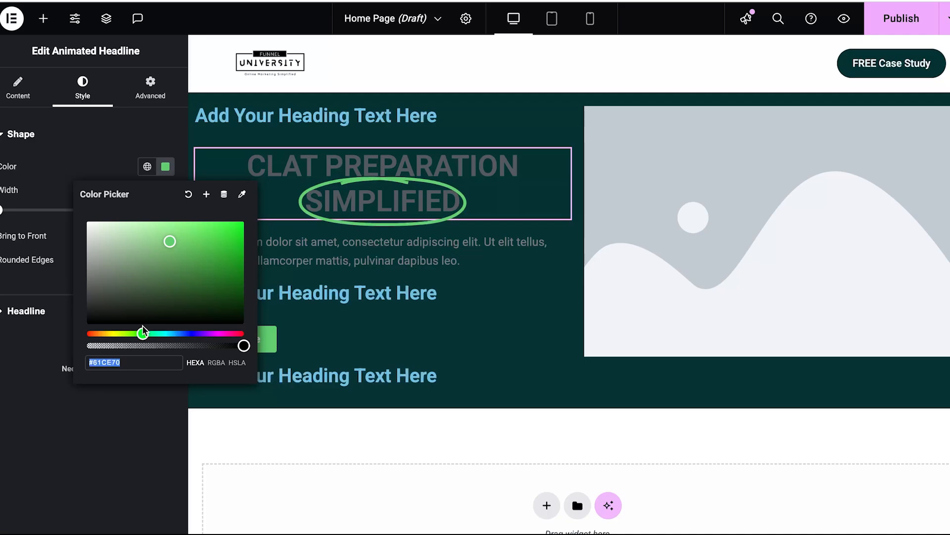
key(ctrl+v)
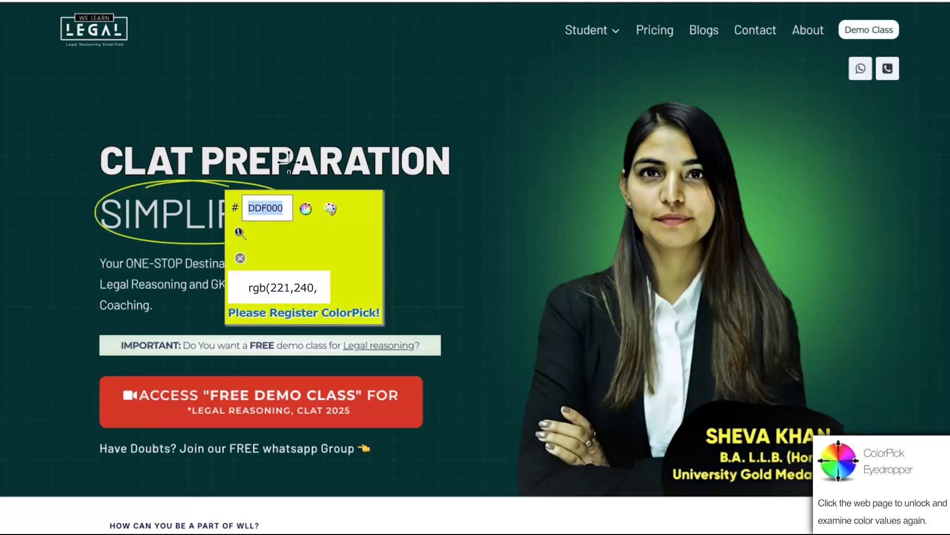
- Sample the reference headline's letter colour and try EBEBEB as the headline's text colour
click(287, 158)
key(super+c)
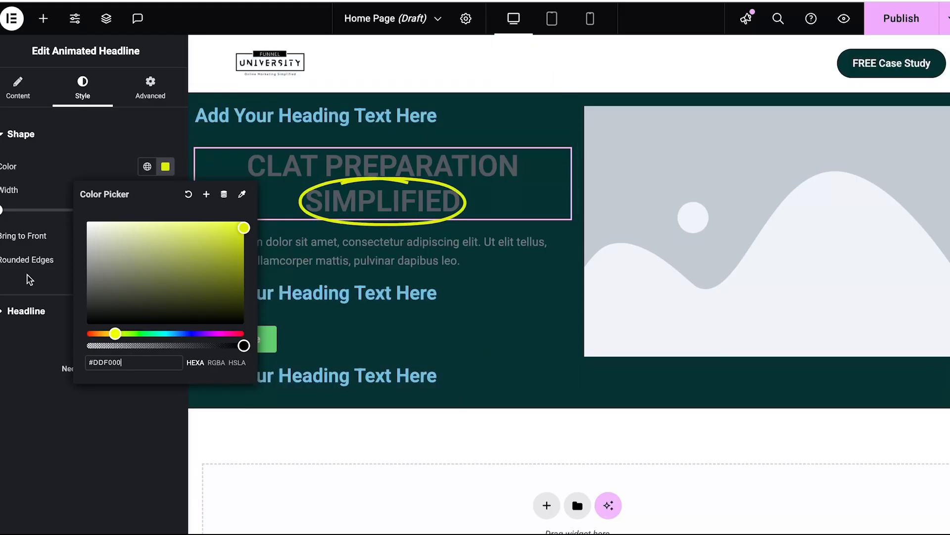
click(17, 312)
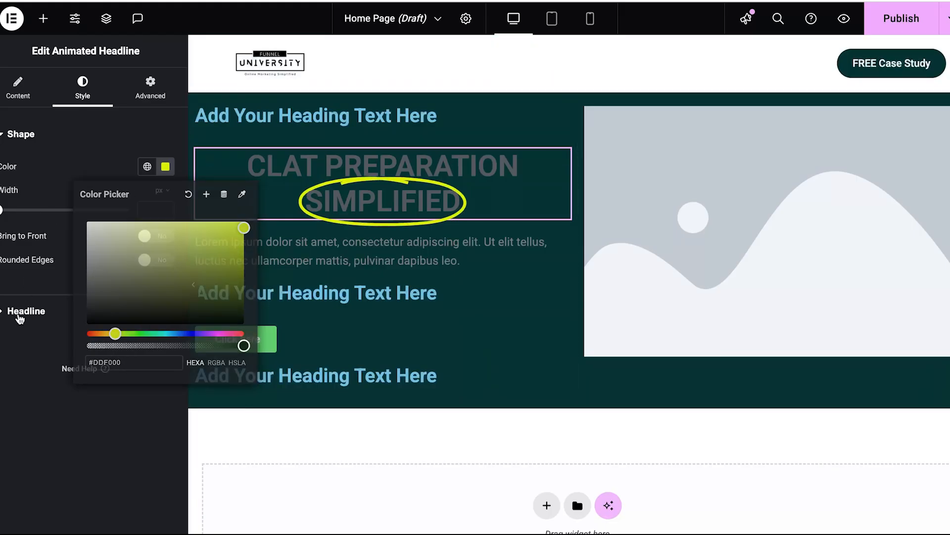
click(167, 202)
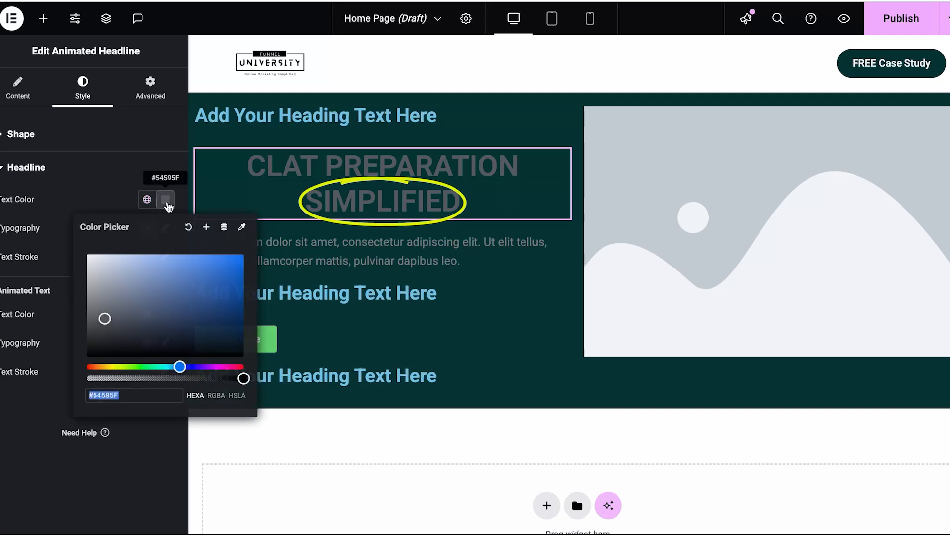
key(super+v)
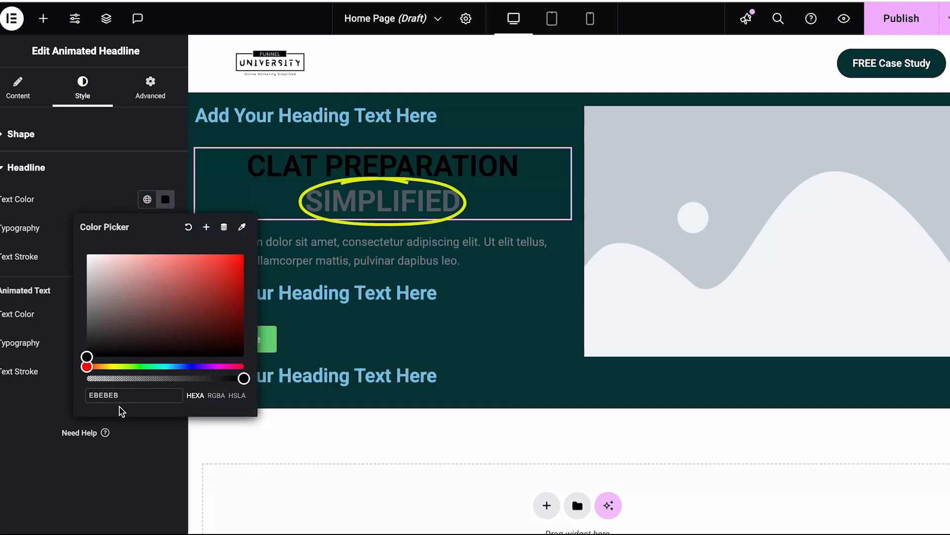
- Clear the entered colour code and set the headline's text colour to white
double_click(121, 394)
key(BackSpace)
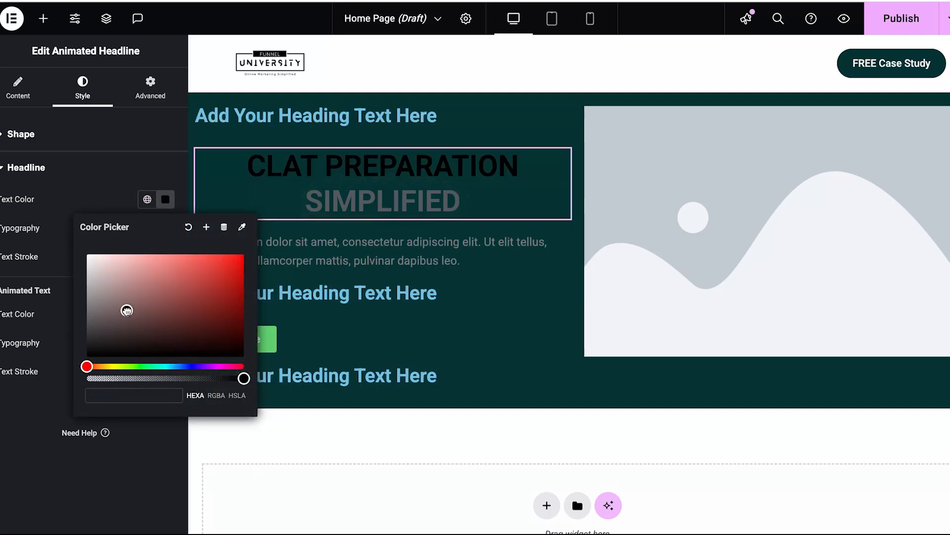
drag(127, 310, 88, 255)
click(72, 271)
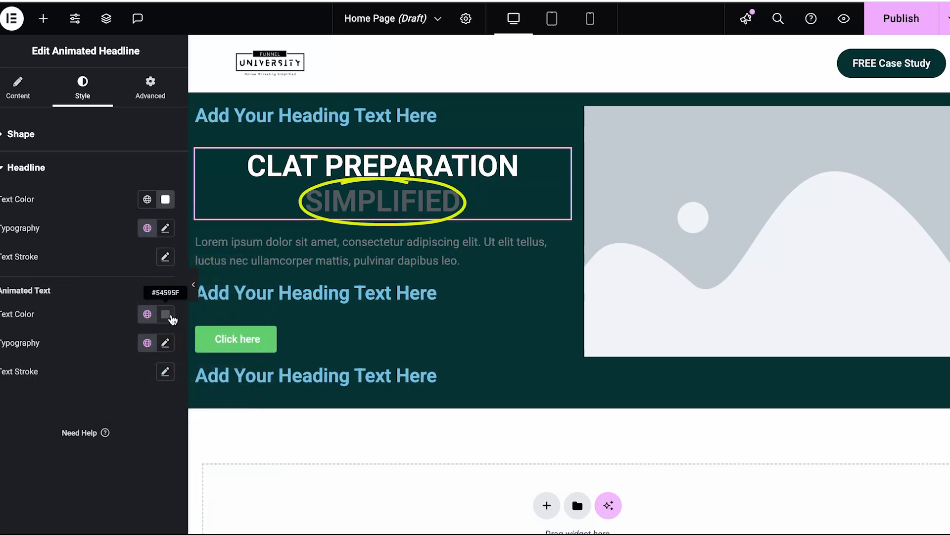
- Set the animated text's colour to #FFFFFF and close the eyedropper on the reference site
click(170, 319)
mouse_move(163, 413)
mouse_down()
mouse_move(127, 416)
mouse_move(91, 368)
mouse_up()
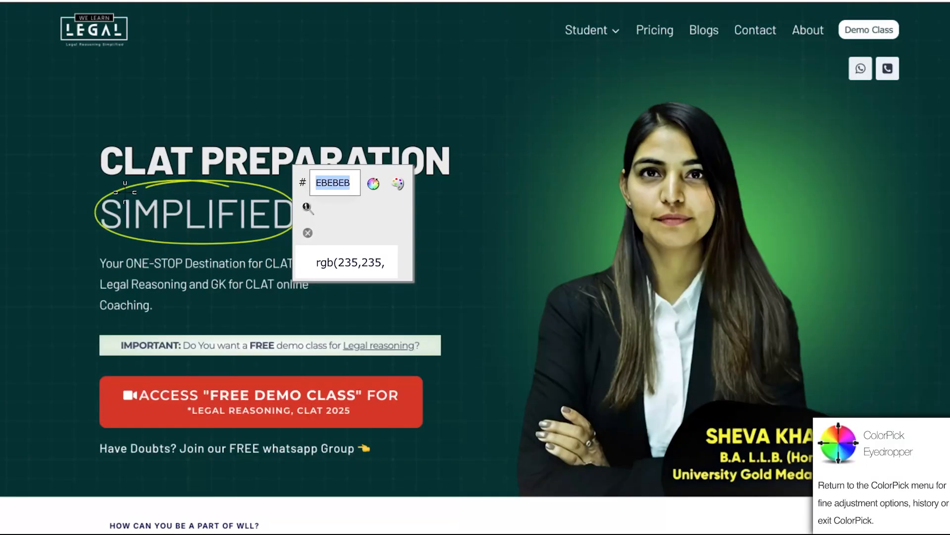
click(307, 233)
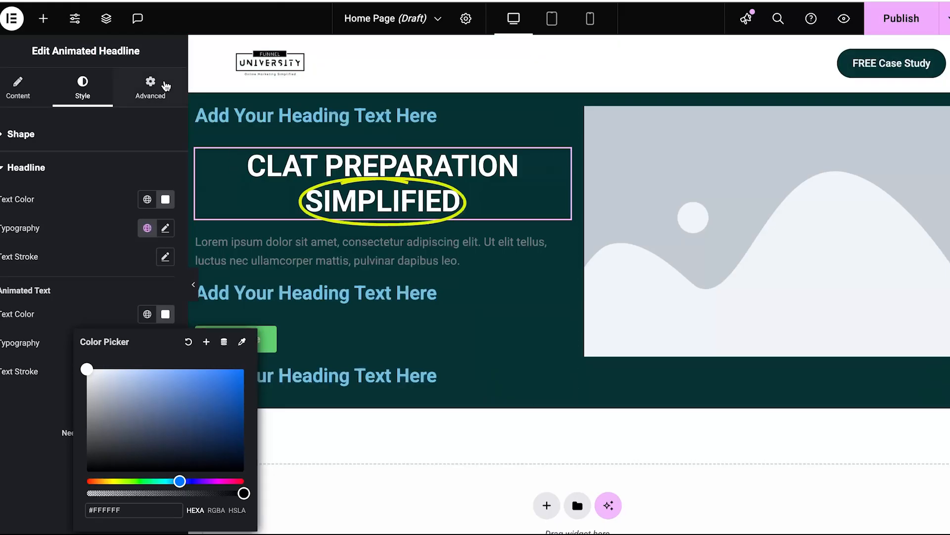
- Set the animated headline's Align Self option to Start in its layout settings
click(163, 84)
click(149, 86)
scroll(97, 293, down, 3)
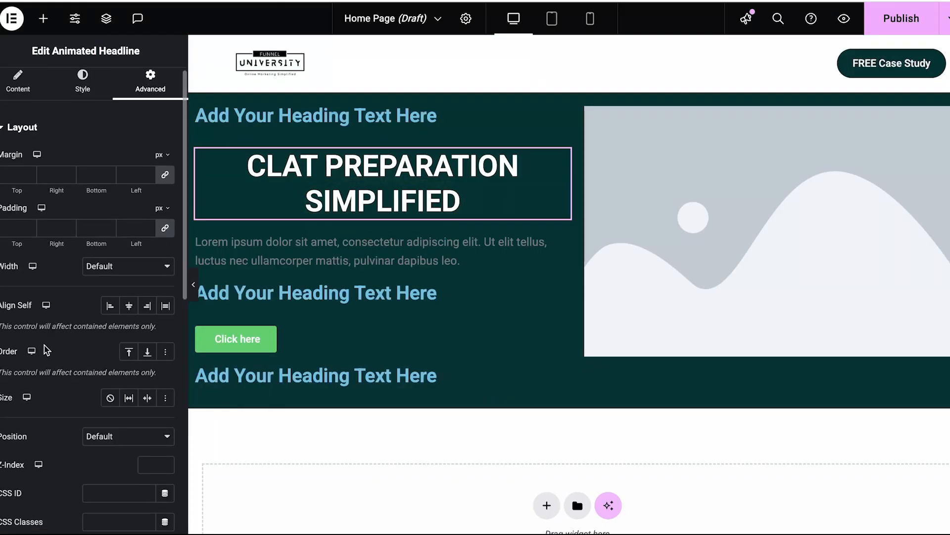
click(111, 202)
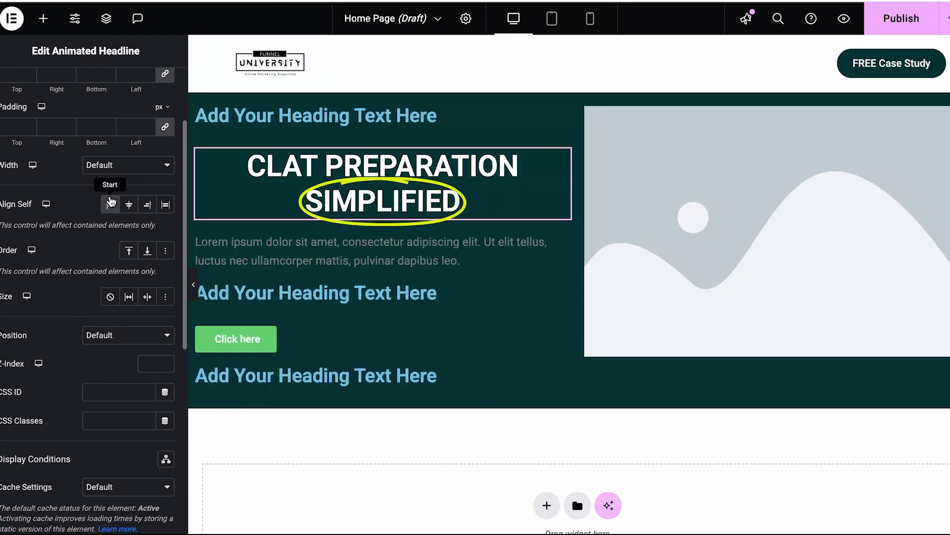
scroll(110, 265, down, 1)
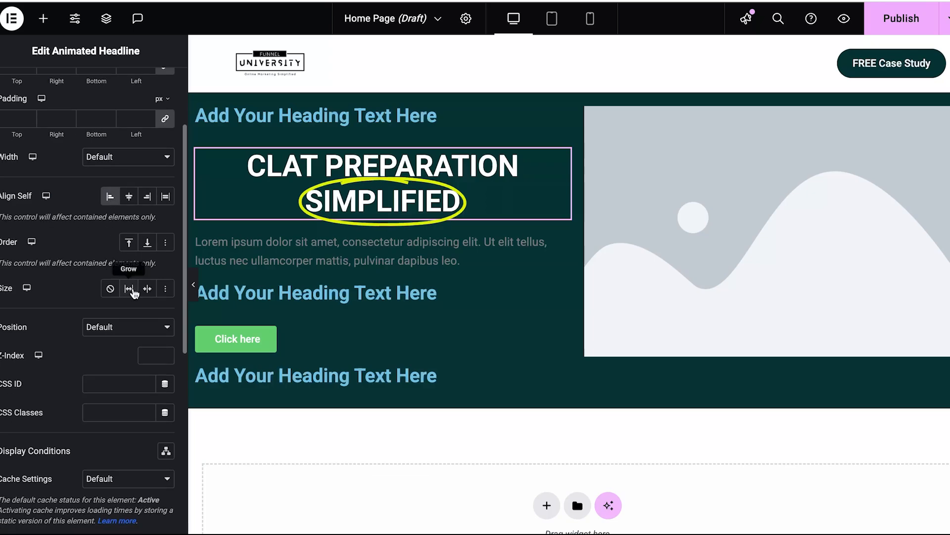
- Align the text of the animated headline to the left
scroll(118, 307, up, 3)
click(80, 101)
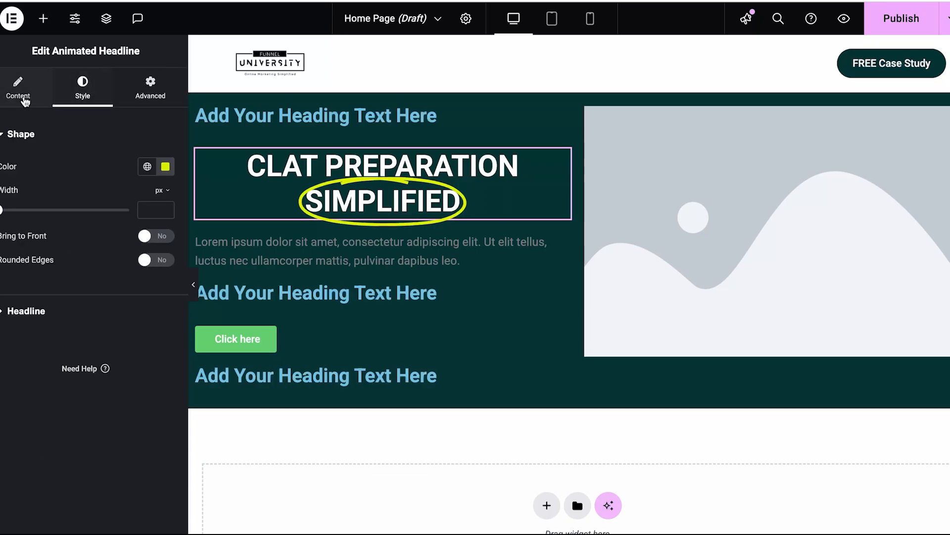
click(22, 95)
scroll(95, 258, down, 3)
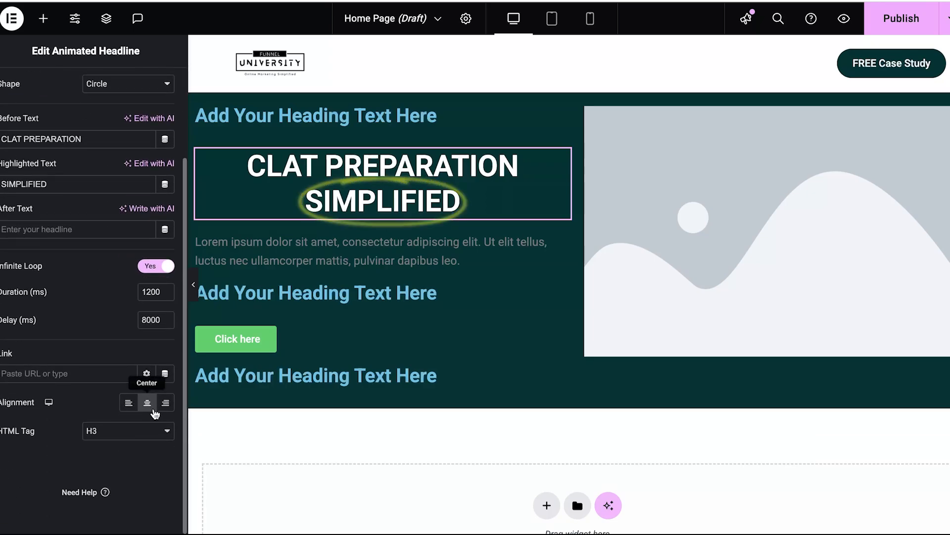
click(128, 402)
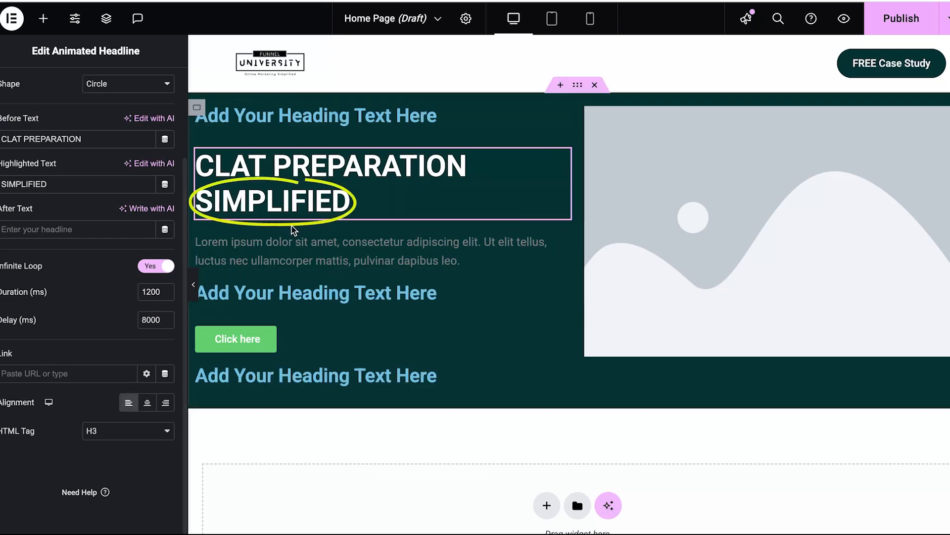
- Inspect the font family, weight, size and line height of the reference site's headline with WhatFont
scroll(47, 371, up, 3)
click(91, 89)
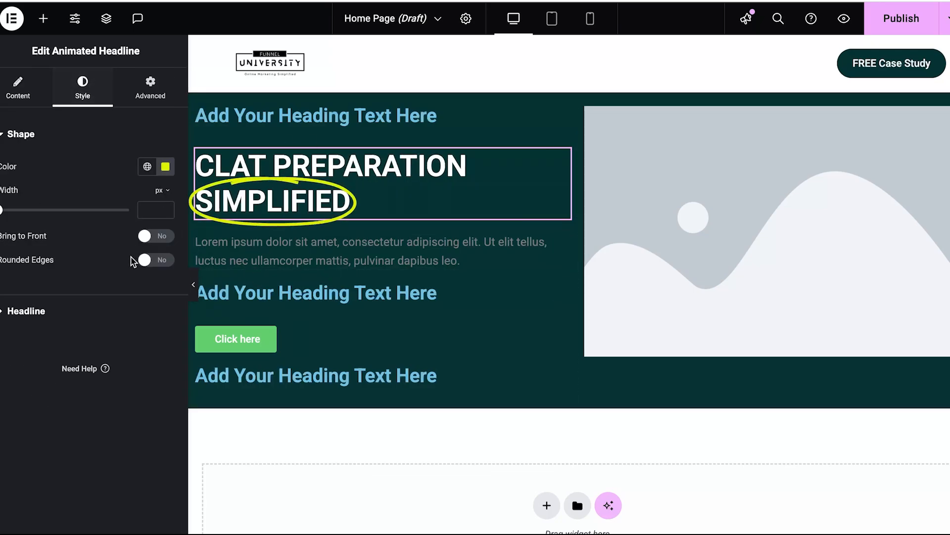
click(67, 312)
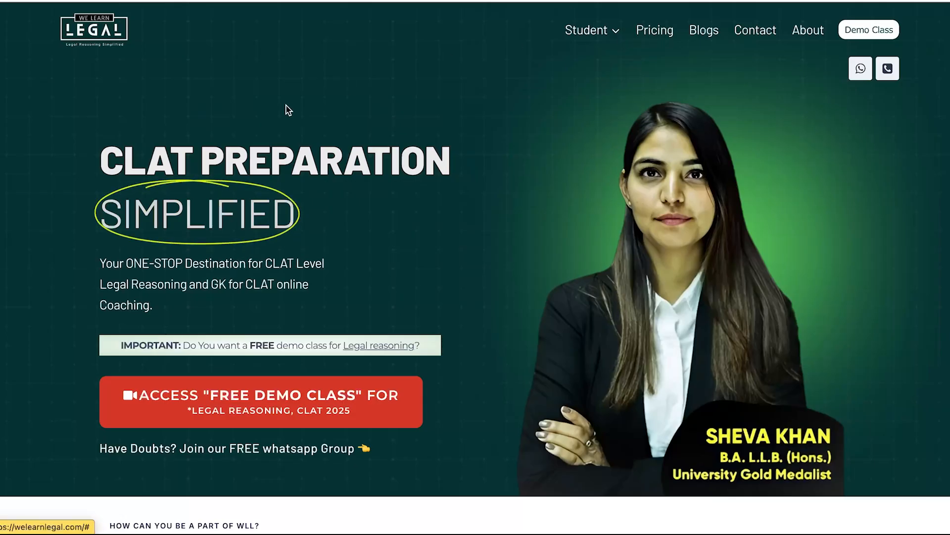
click(861, 1)
mouse_move(302, 168)
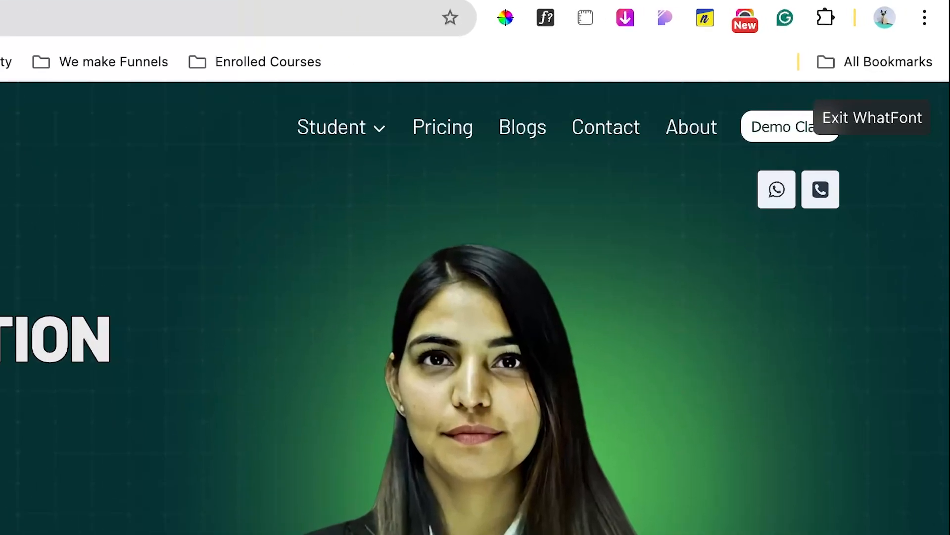
click(303, 222)
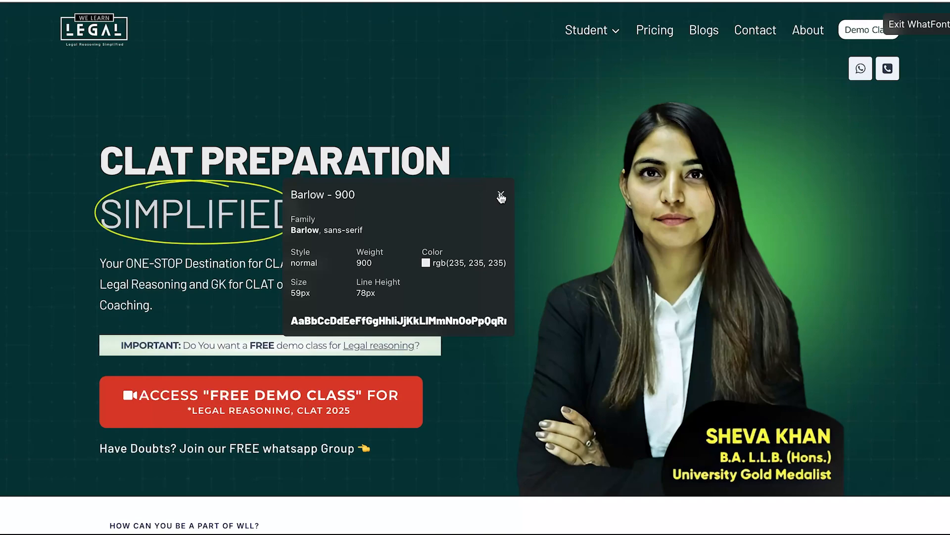
click(501, 196)
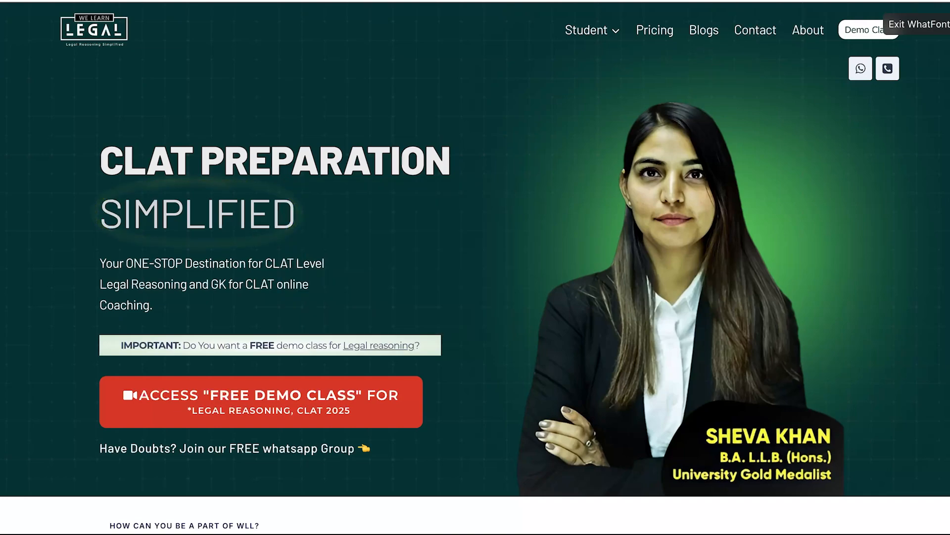
click(303, 200)
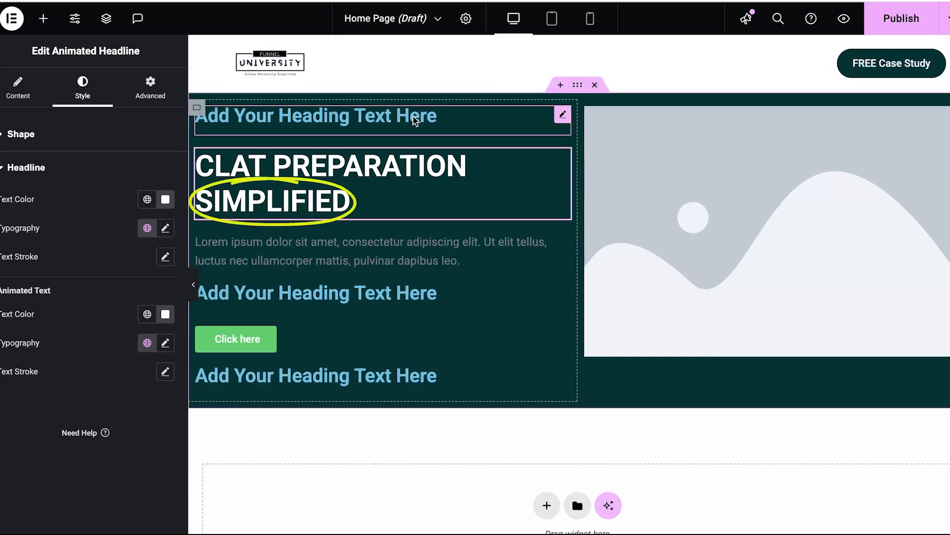
- Delete the placeholder heading above the animated headline
right_click(415, 121)
click(464, 420)
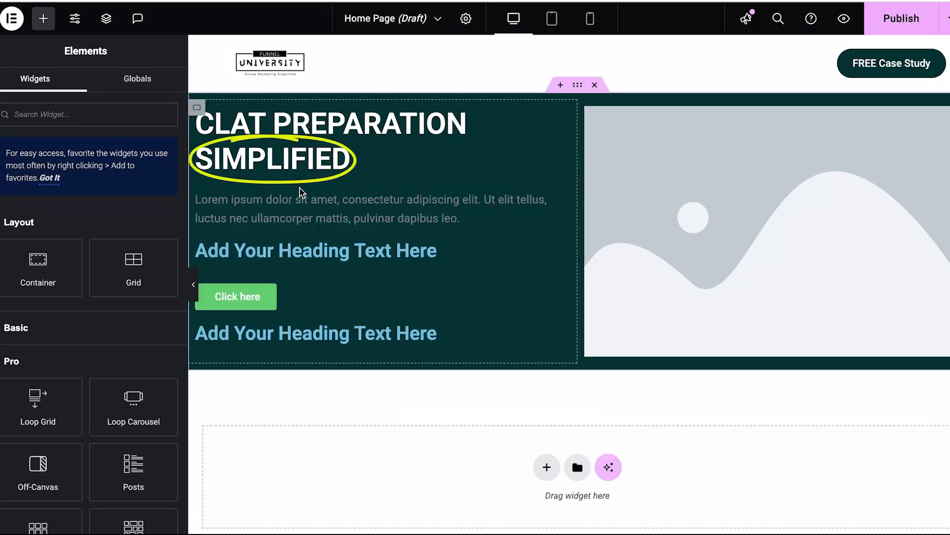
- Set the animated headline's font family to Barlow and its weight to 900 (Black)
click(290, 145)
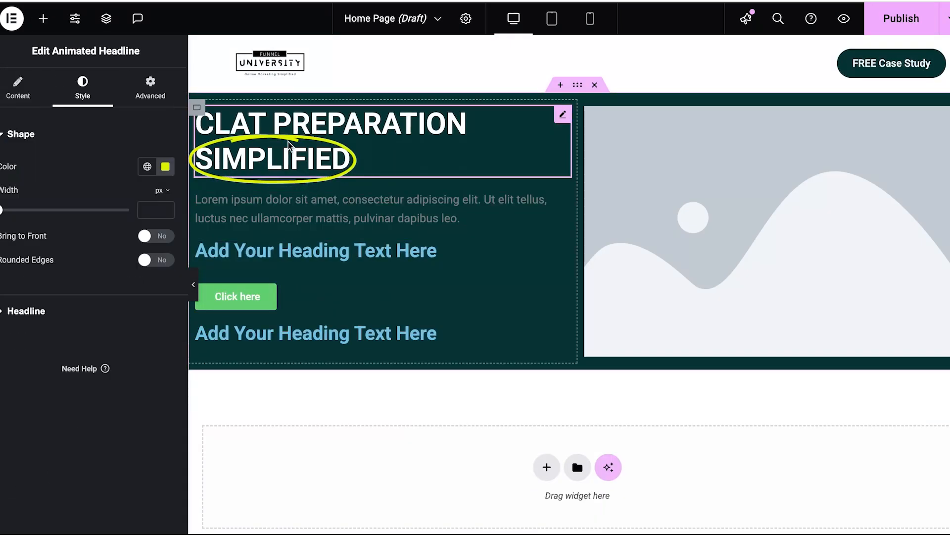
click(124, 312)
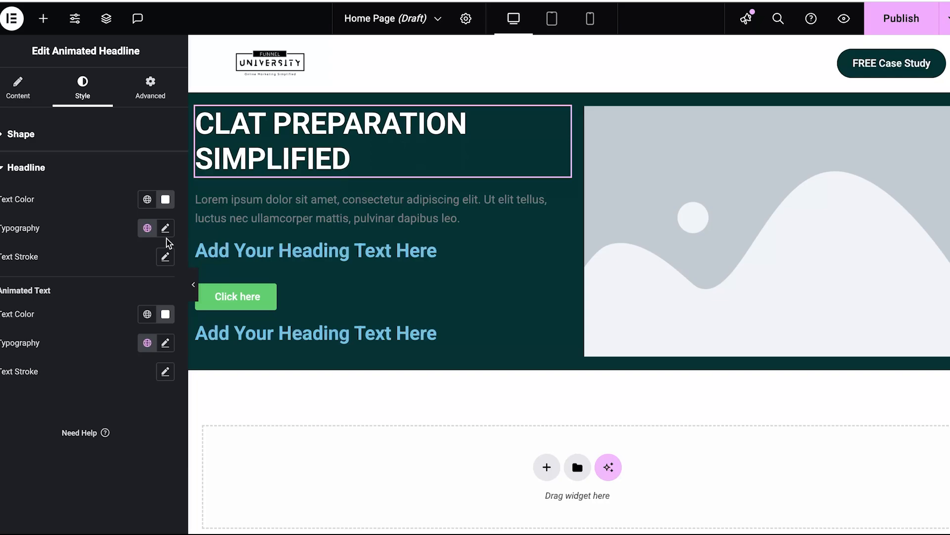
click(165, 229)
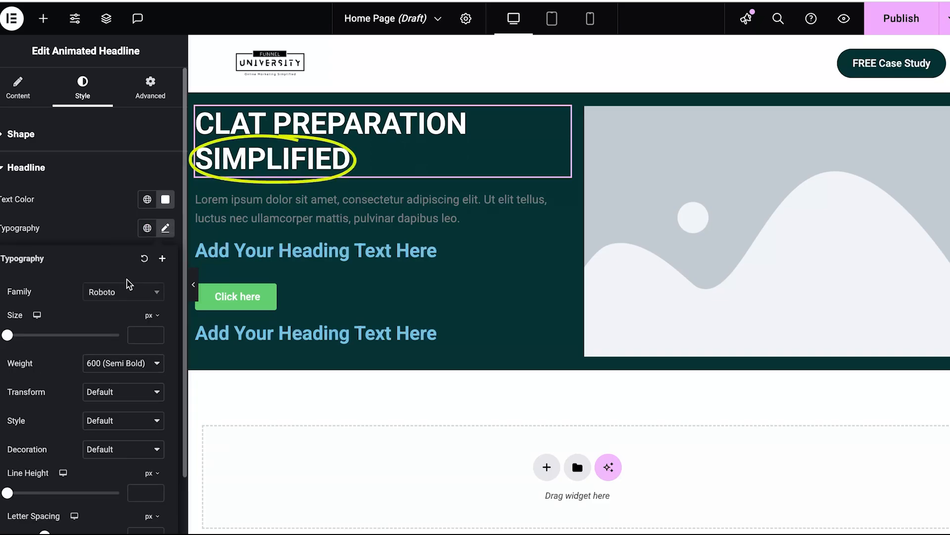
click(125, 293)
click(126, 292)
click(126, 294)
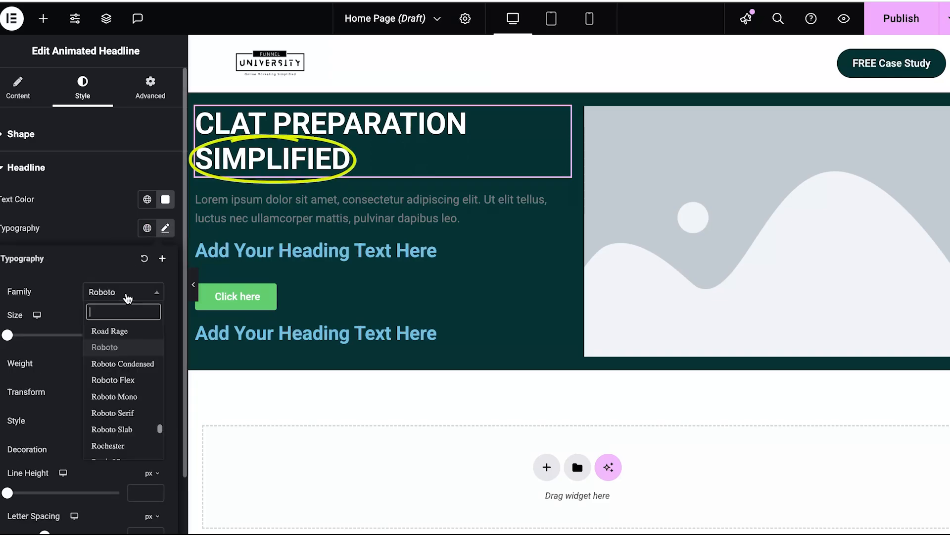
click(121, 343)
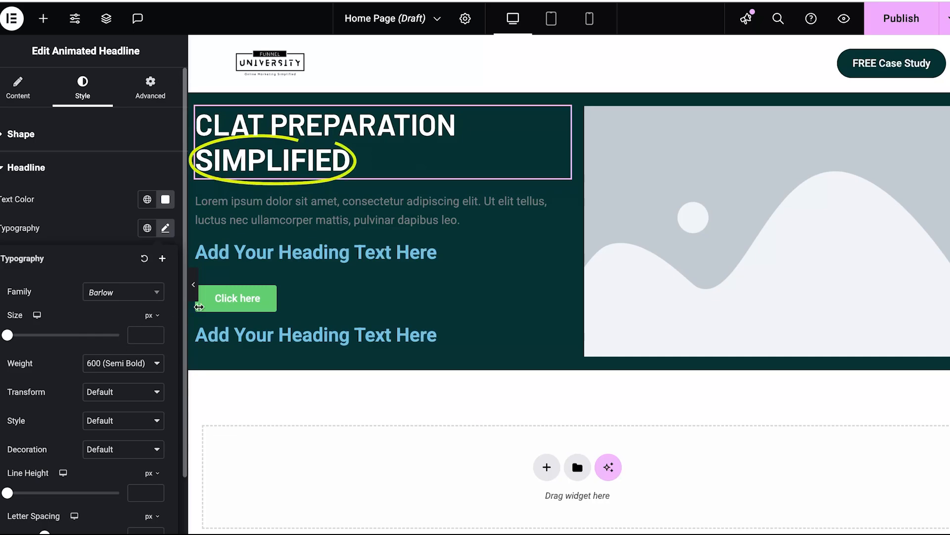
click(101, 363)
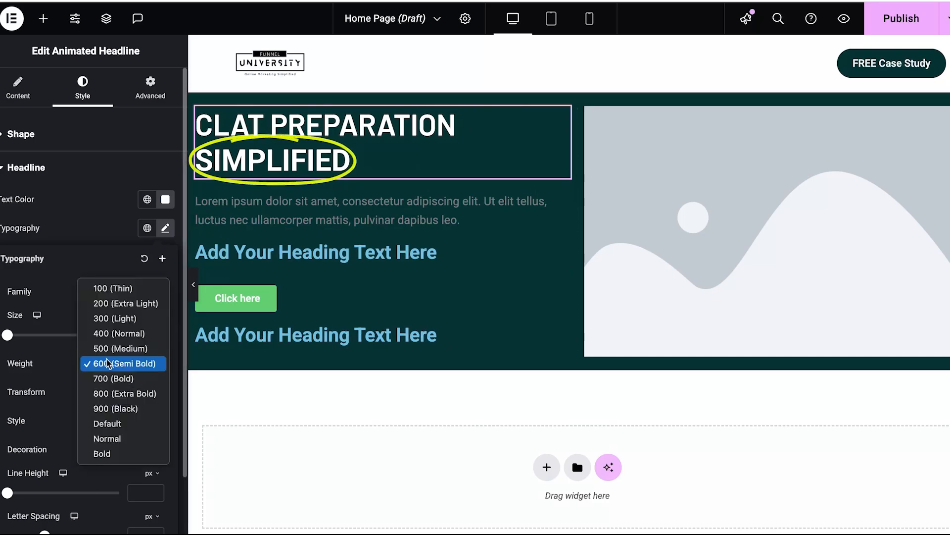
click(115, 409)
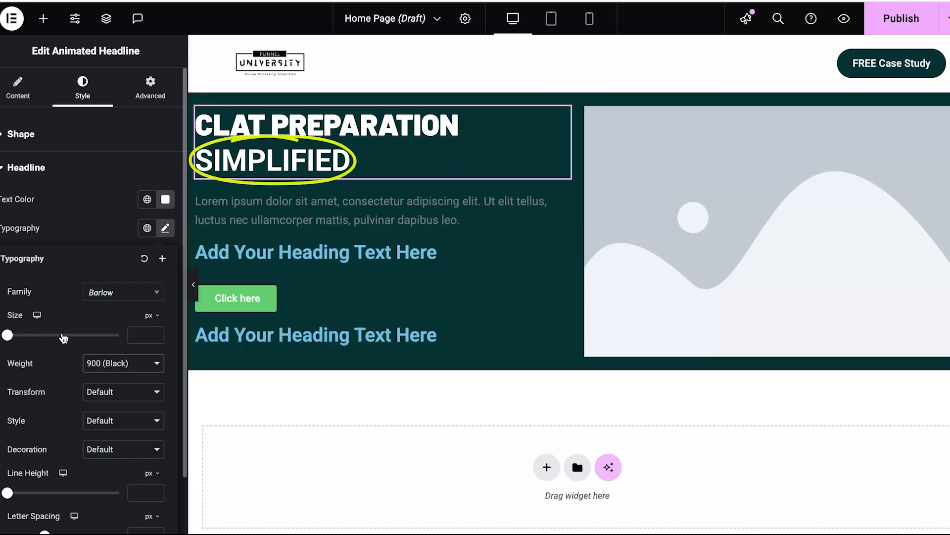
- Set the headline's font size to 59 px and its line height to 76 px
drag(8, 335, 23, 335)
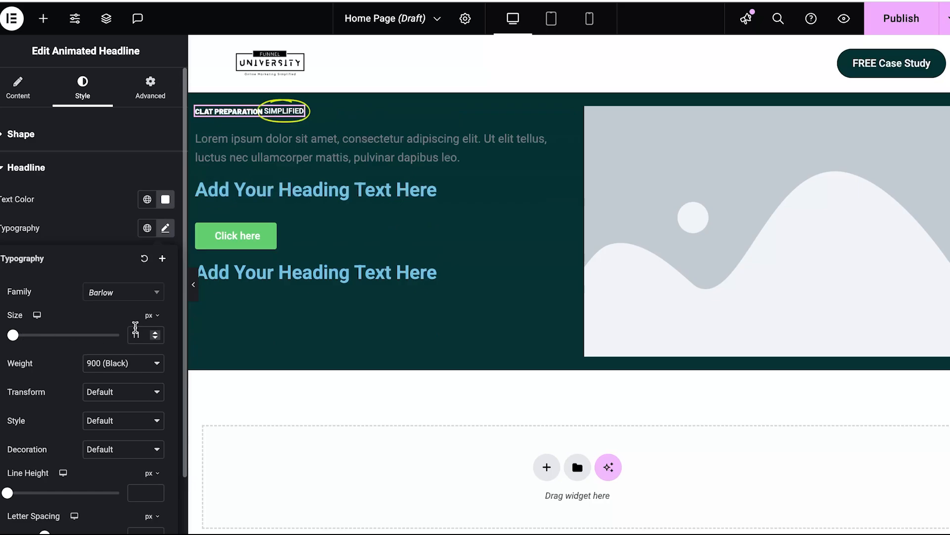
key(BackSpace)
key(BackSpace)
text(59)
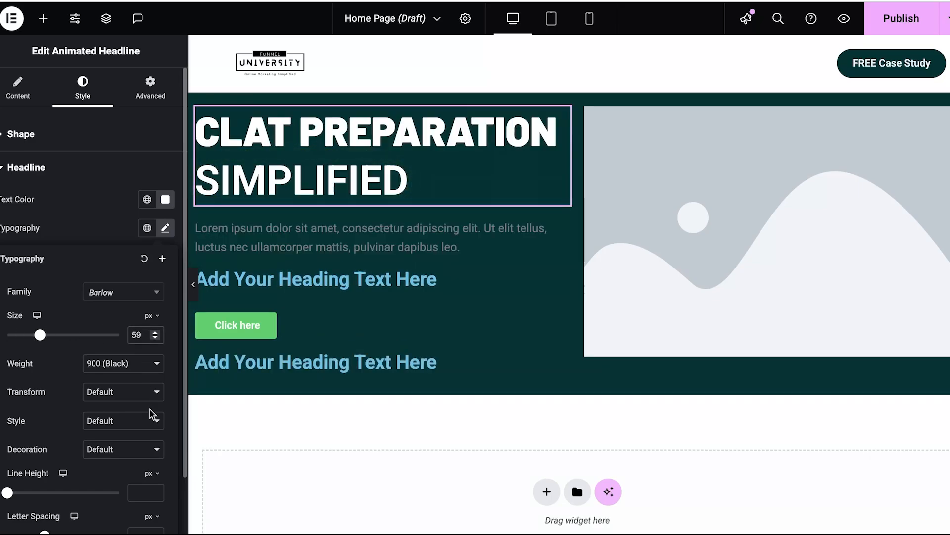
scroll(151, 431, down, 1)
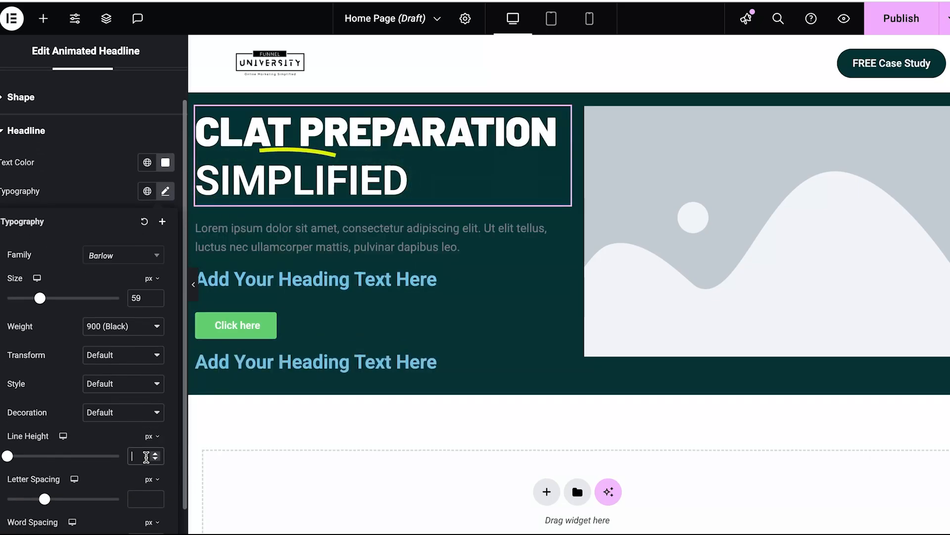
click(146, 456)
text(76)
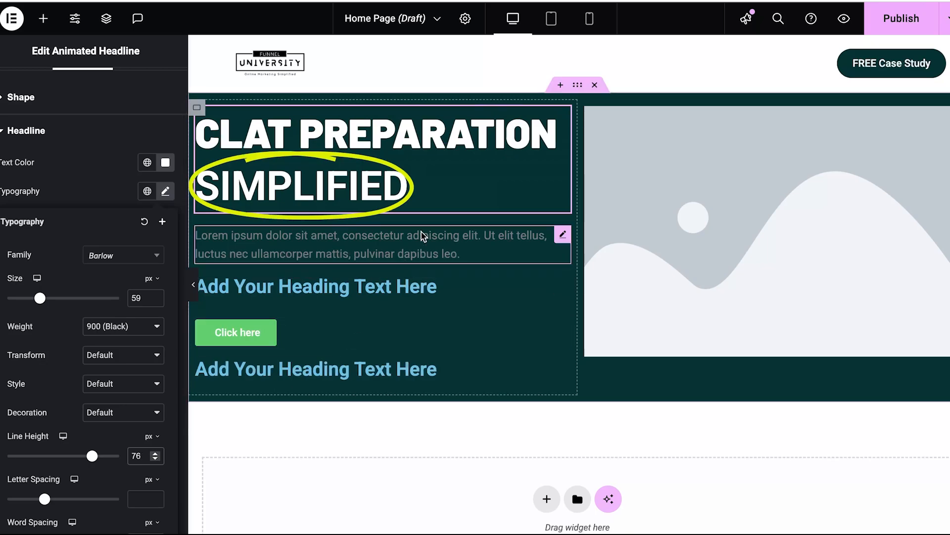
click(191, 289)
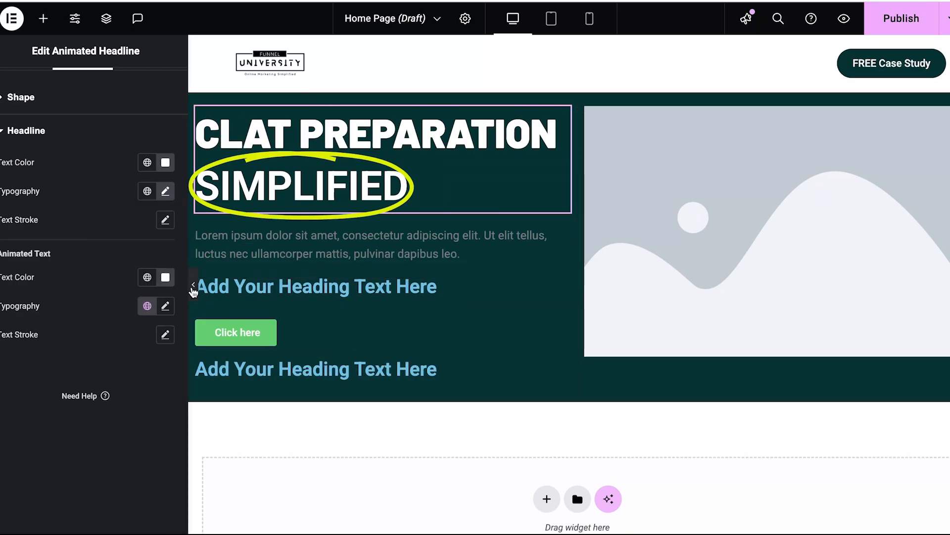
- Review the animated text's typography and preview the hero without the editing panel, comparing it with the reference headline
click(193, 287)
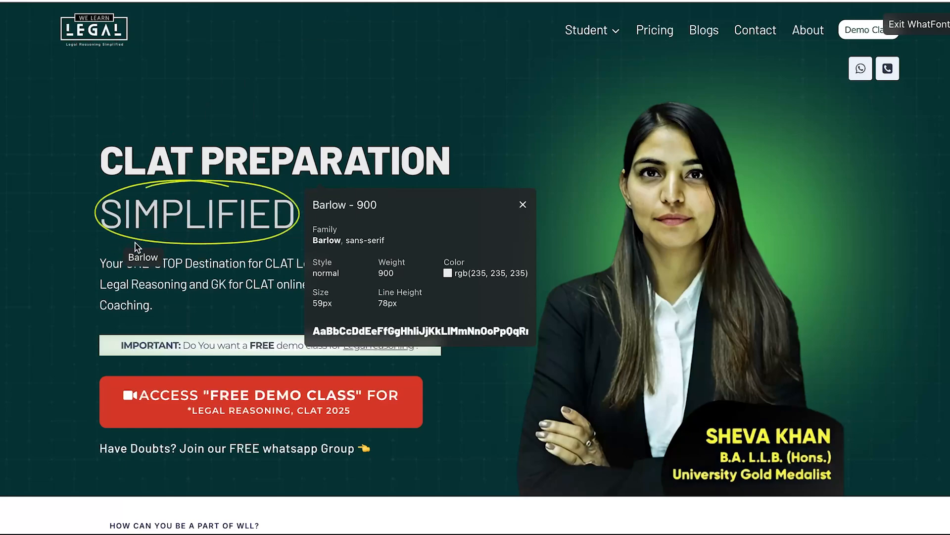
click(523, 204)
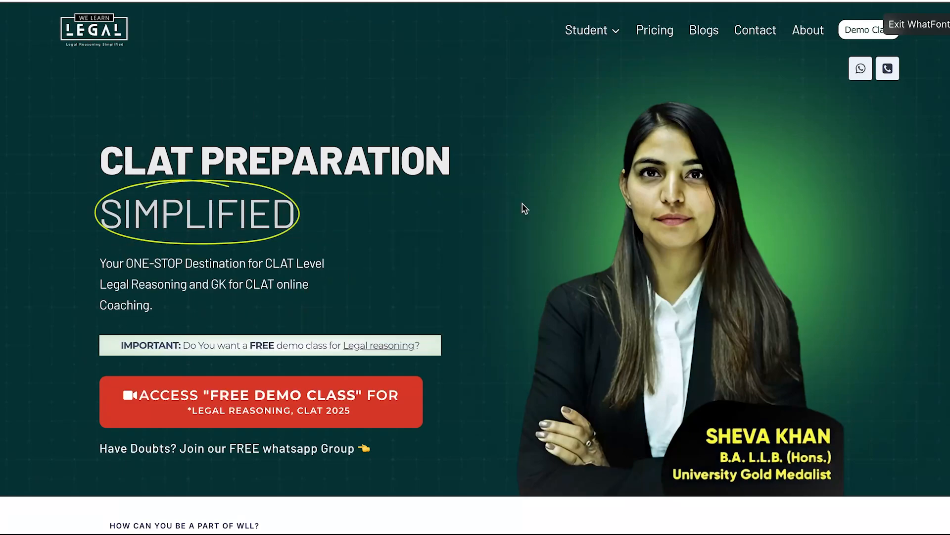
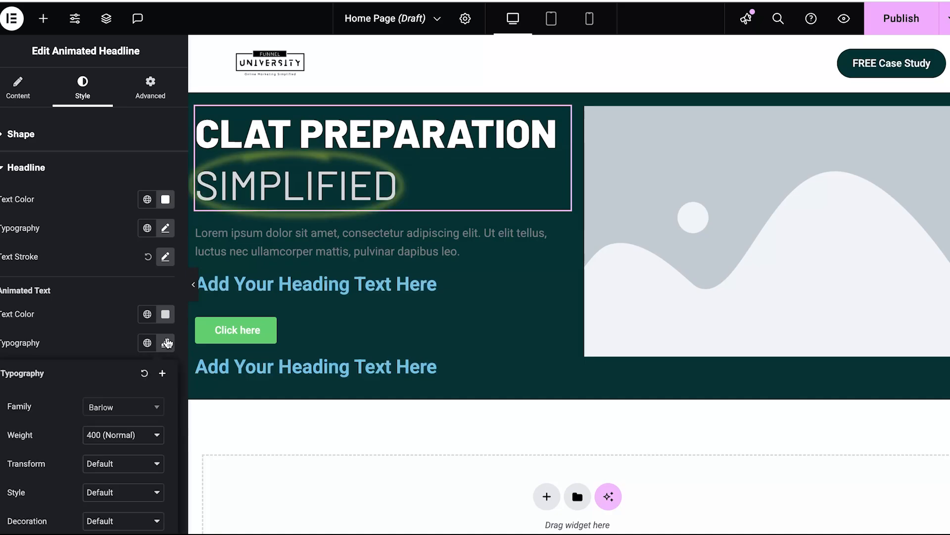
scroll(154, 440, down, 3)
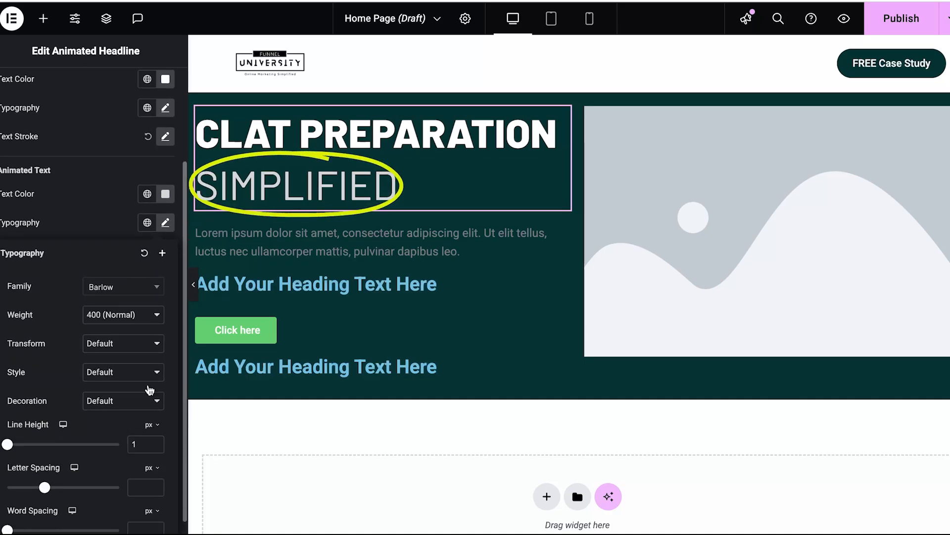
click(194, 286)
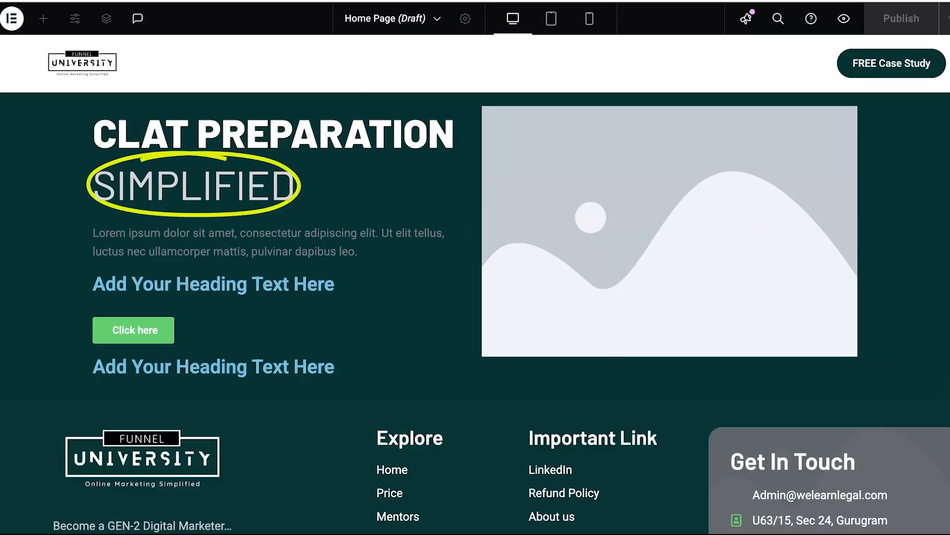
key(super+p)
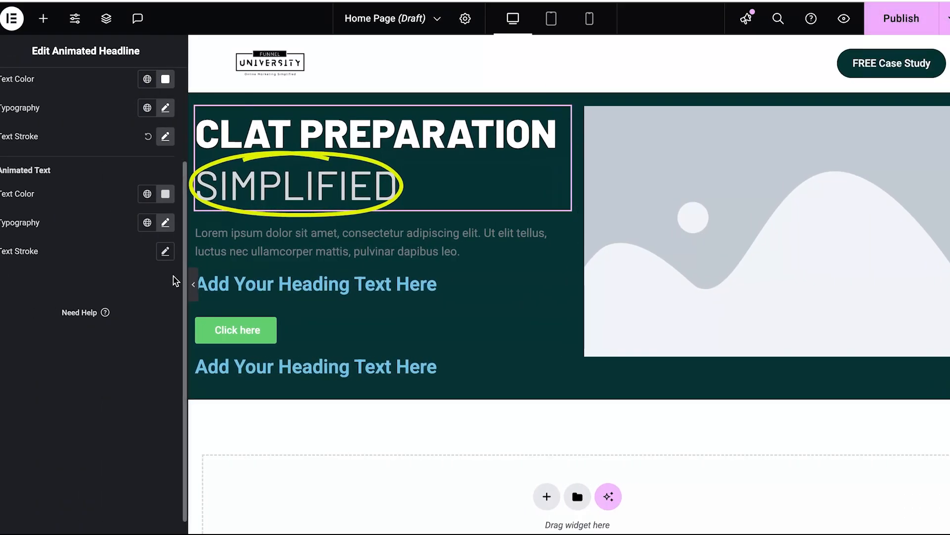
click(194, 284)
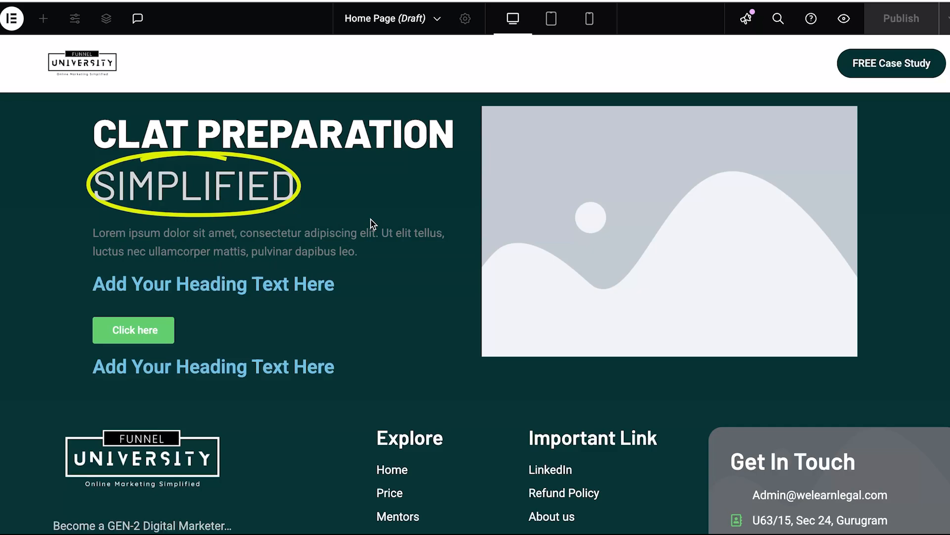
click(1, 284)
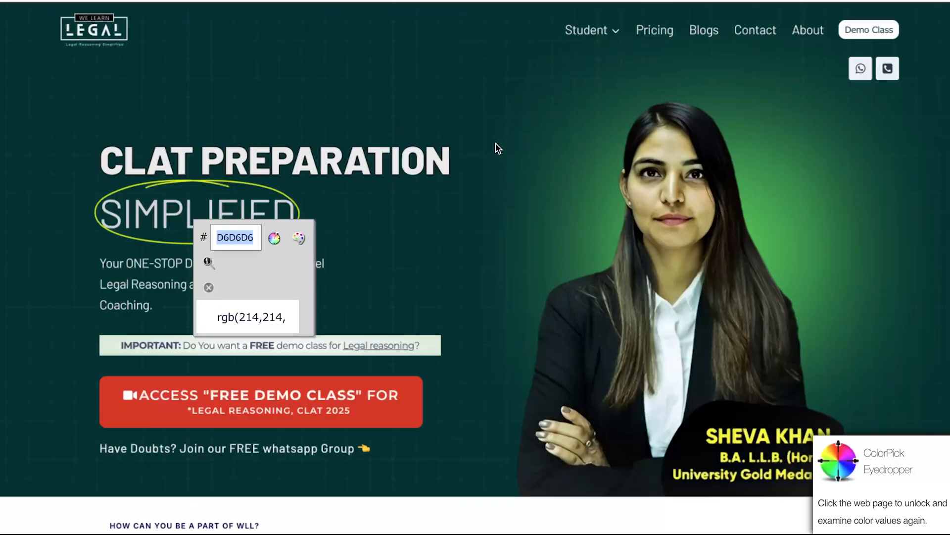
- Close the eyedropper on the reference site and list the page's images with Imageye
key(Escape)
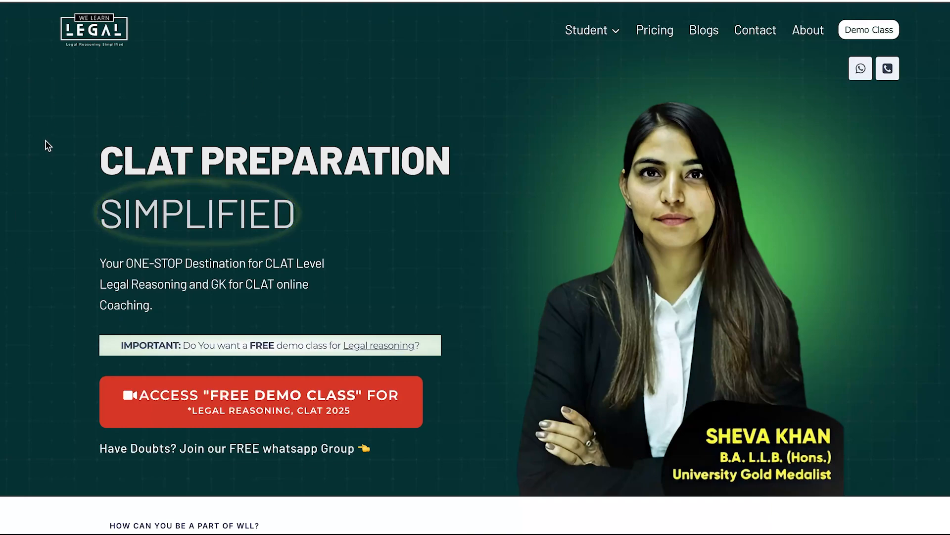
click(767, 1)
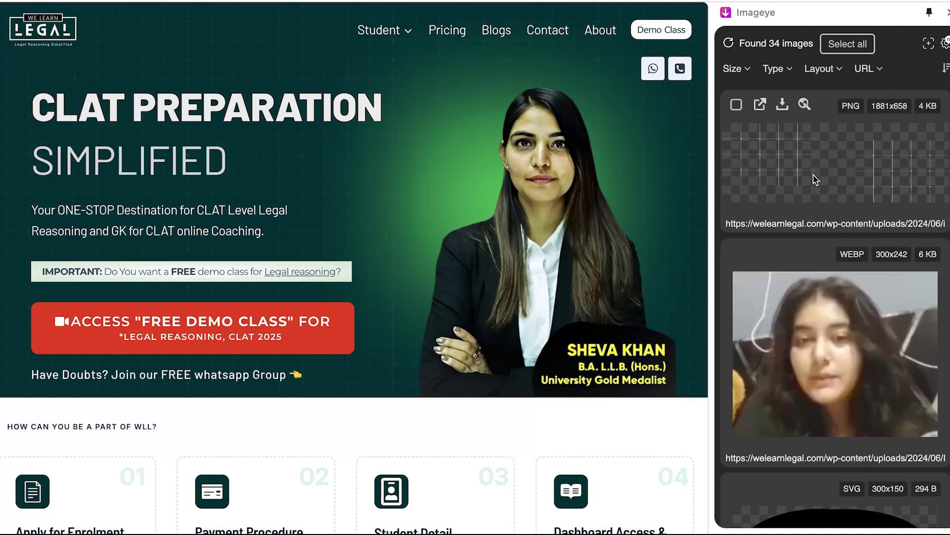
- Download the 1249x1216 green glow PNG from the reference page's image list and check the downloaded file
click(816, 180)
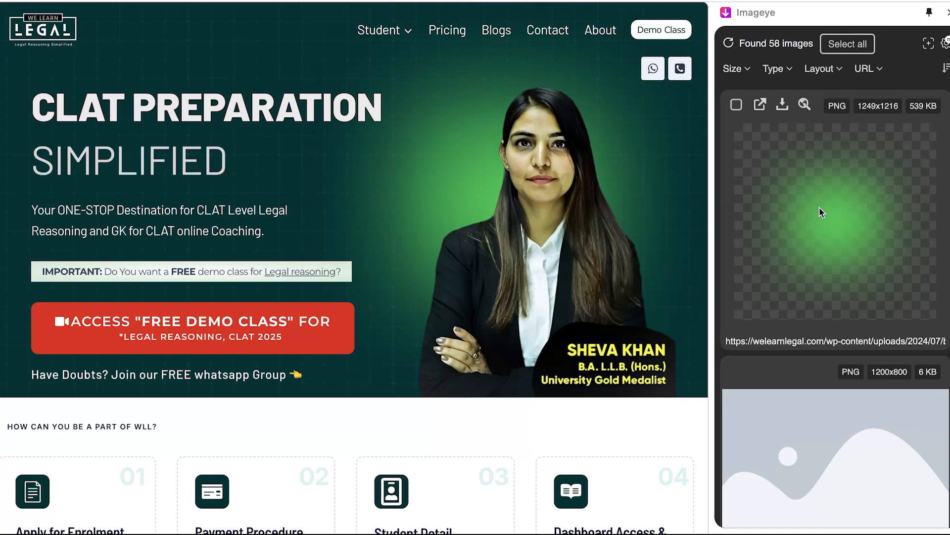
click(821, 212)
click(822, 45)
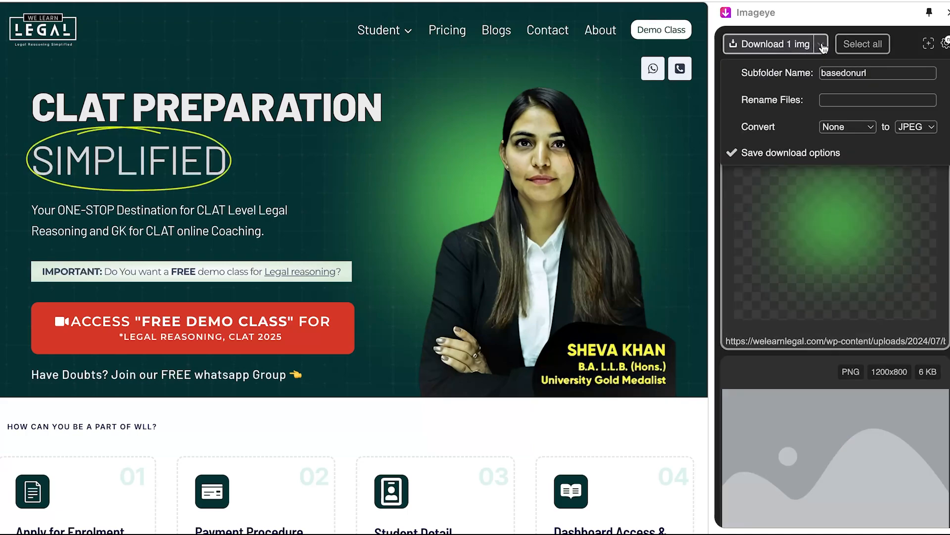
click(823, 46)
click(787, 101)
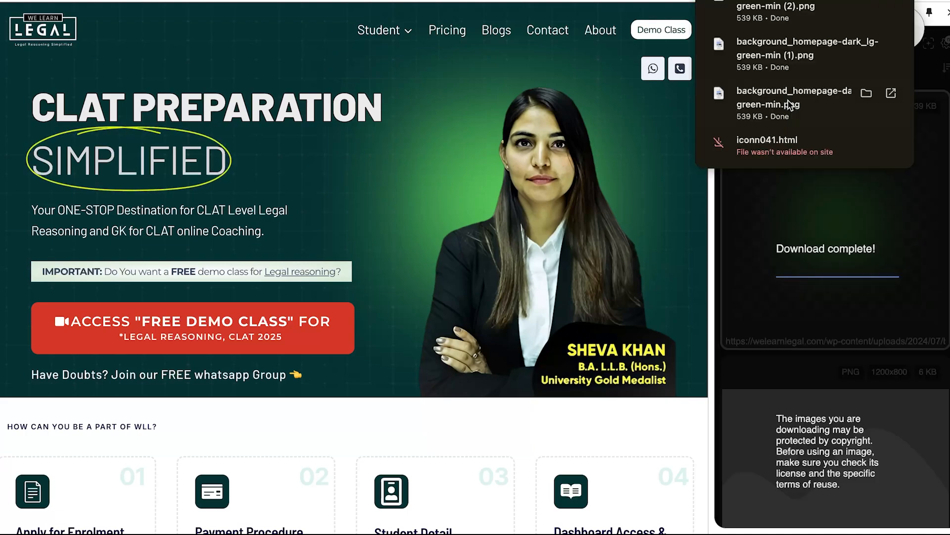
click(854, 6)
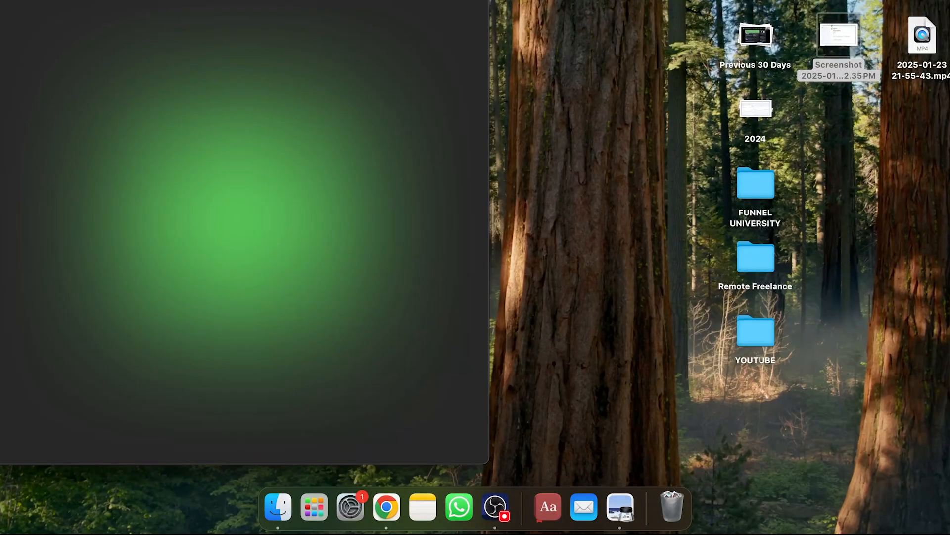
key(super+w)
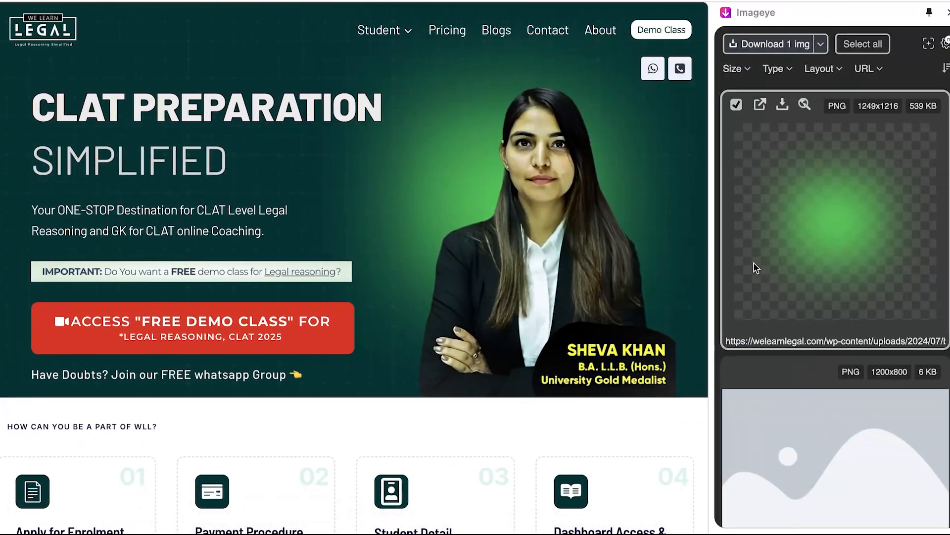
- Download the 848x932 portrait image from the image list in its original WEBP format
scroll(755, 266, down, 10)
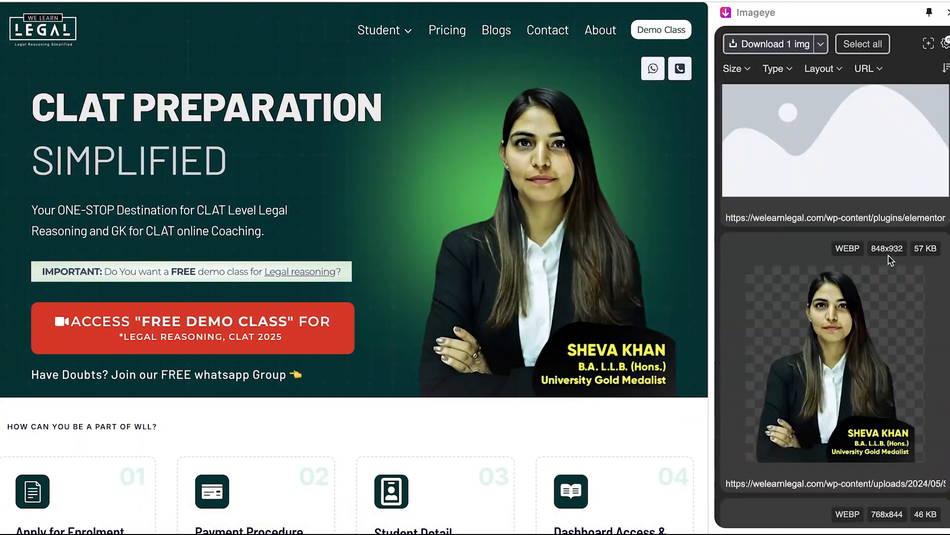
scroll(891, 260, up, 5)
scroll(859, 218, up, 5)
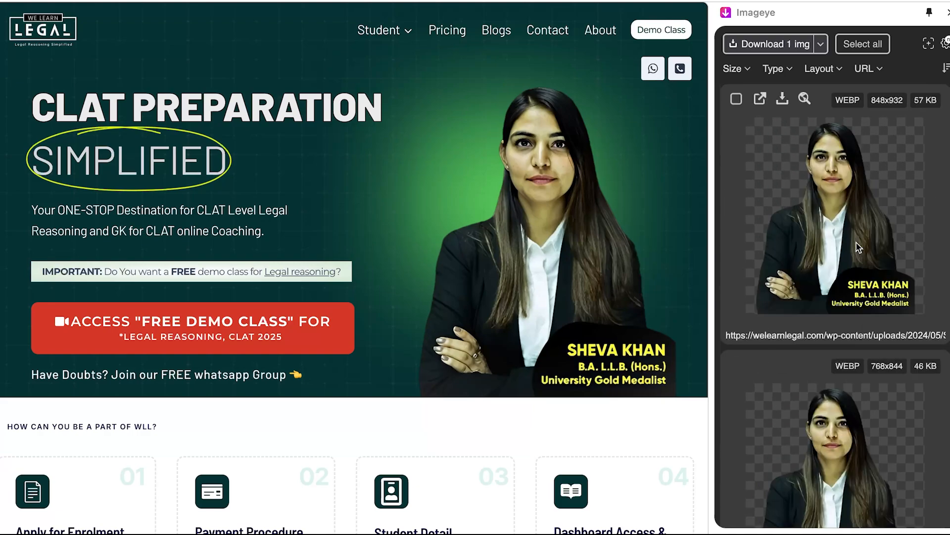
click(856, 260)
click(848, 110)
mouse_move(782, 99)
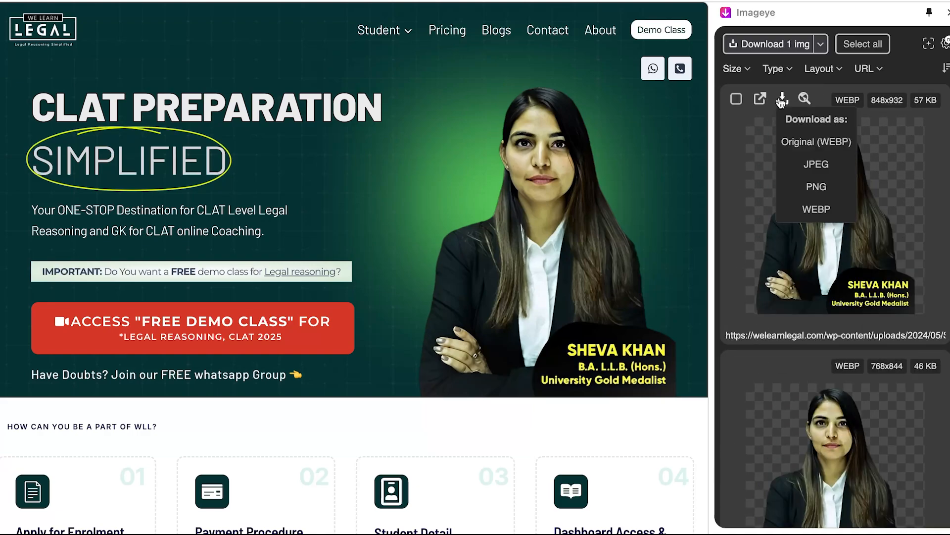
click(824, 144)
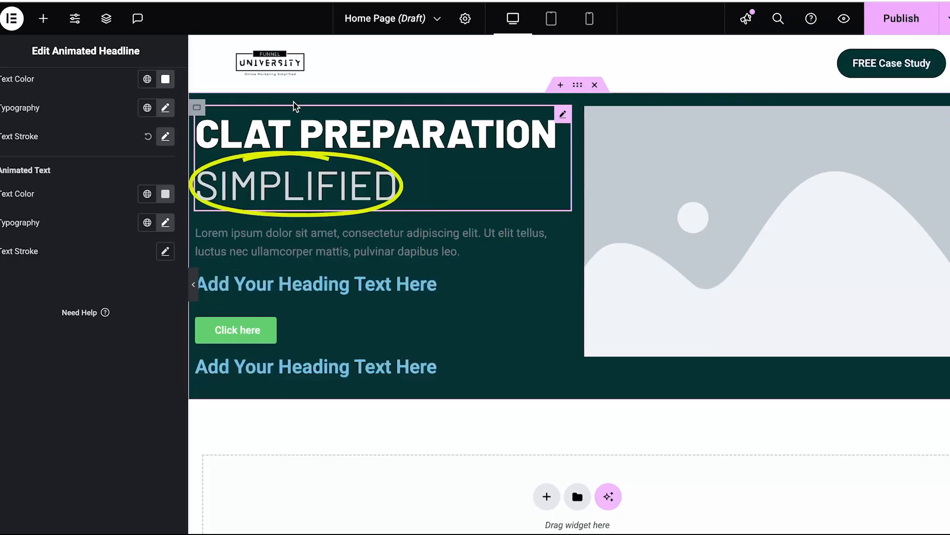
- In the Elementor editor, replace the hero's placeholder image with the downloaded portrait WEBP by uploading it to the media library
click(601, 183)
click(23, 215)
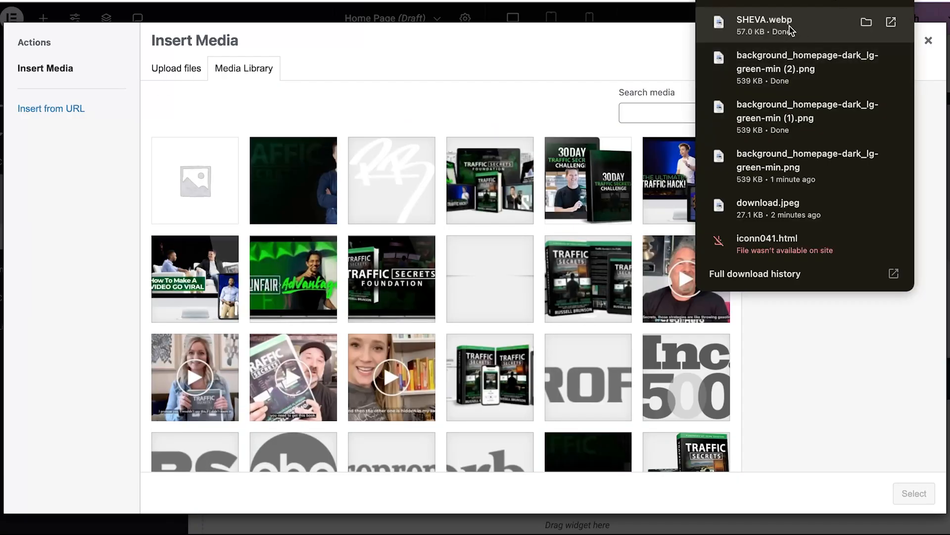
drag(790, 22, 679, 253)
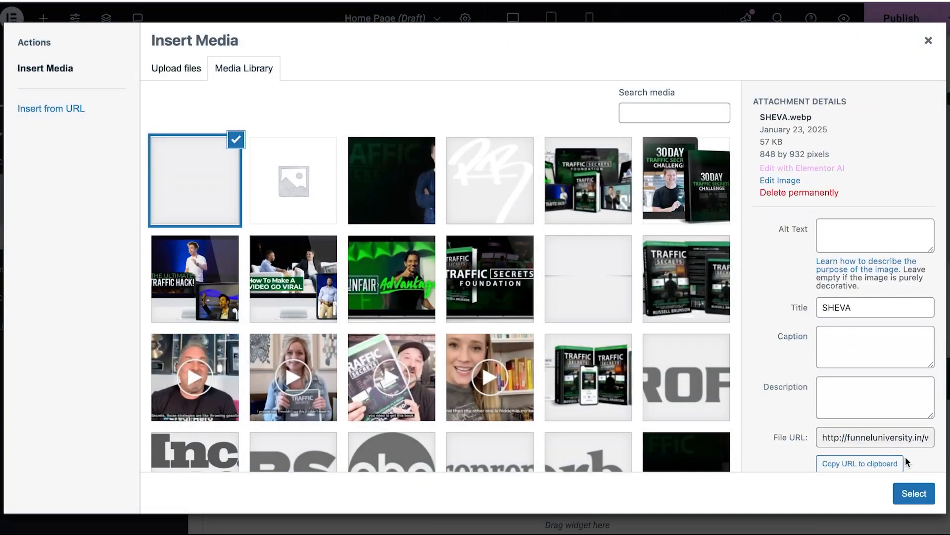
click(913, 494)
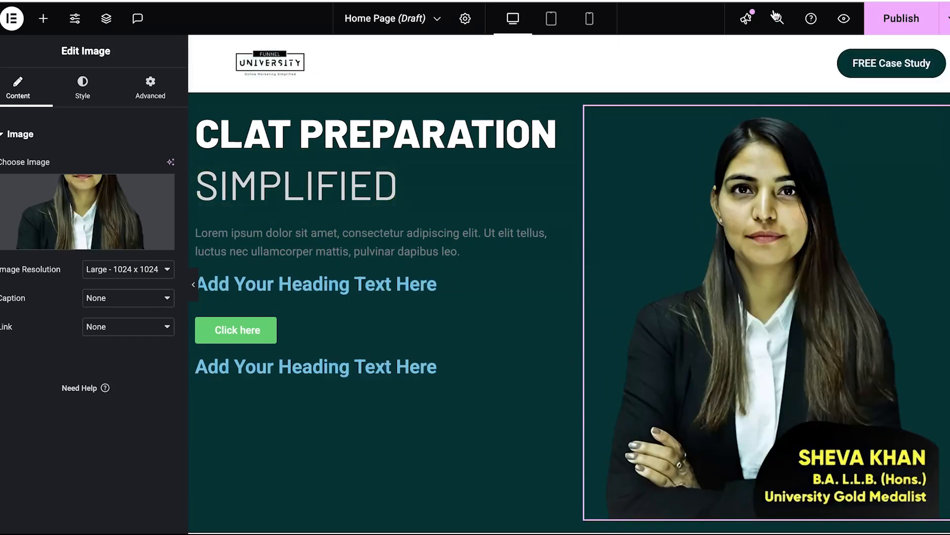
- Upload the downloaded green glow PNG as the classic background image of the container holding the portrait, centred with no repeat
click(586, 107)
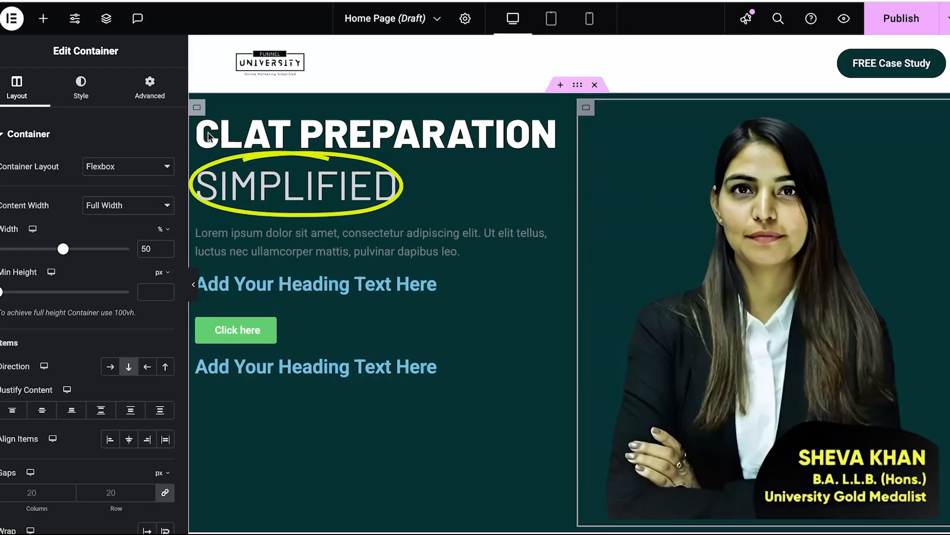
click(82, 94)
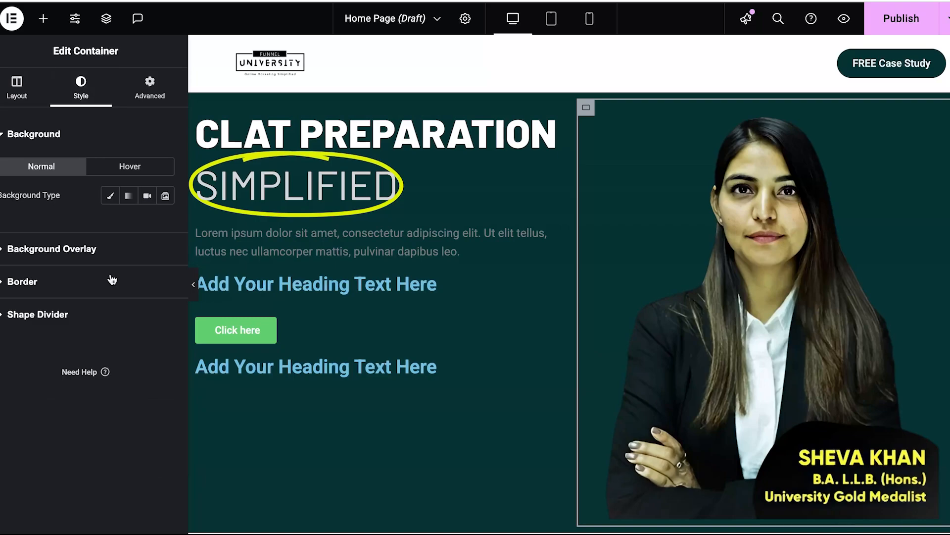
click(96, 253)
click(60, 173)
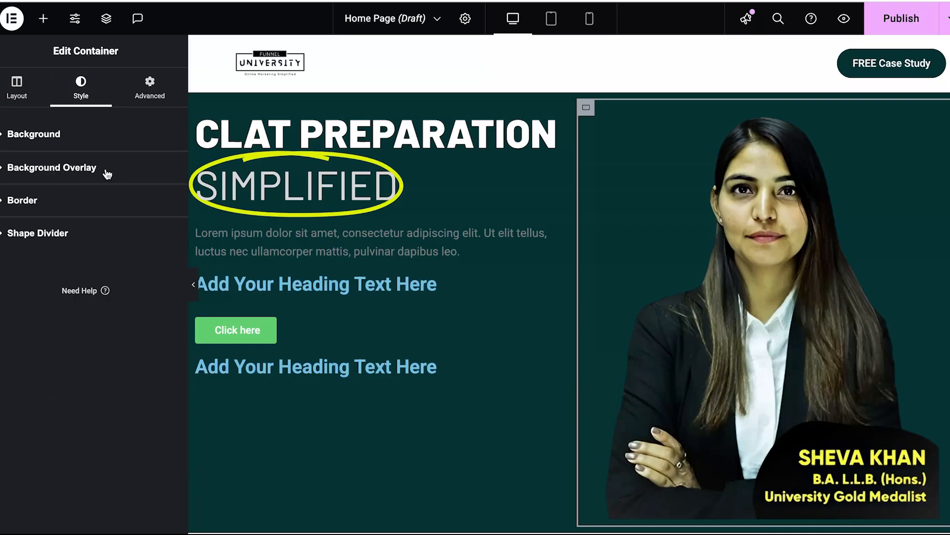
click(98, 139)
click(111, 198)
click(86, 282)
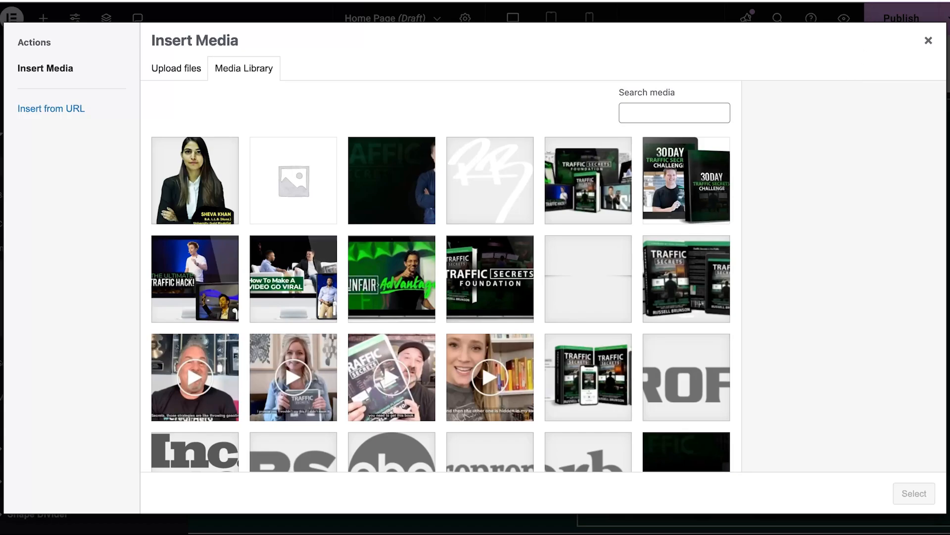
click(904, 1)
drag(764, 81, 446, 205)
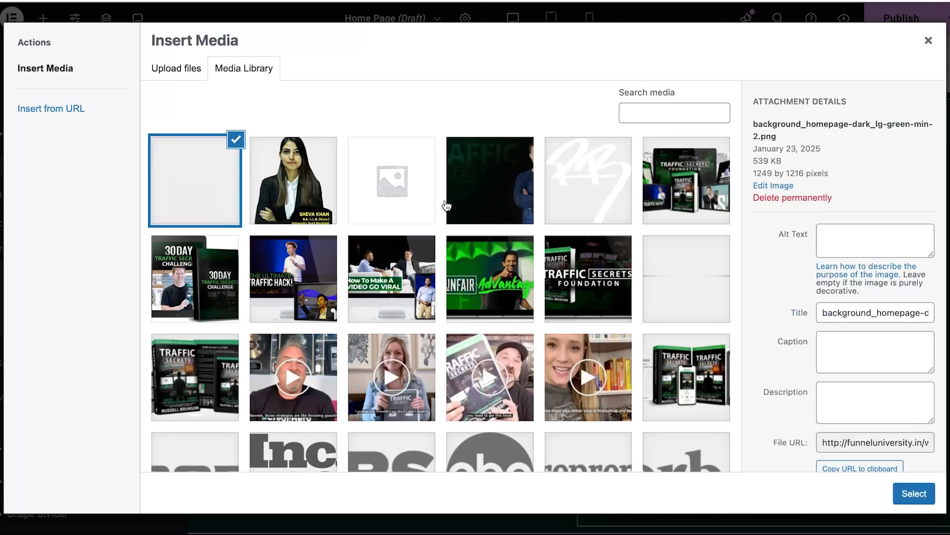
click(915, 493)
- Try the Auto, Contain and Cover display sizes for the glow background, keeping its image resolution at Full
scroll(83, 335, down, 1)
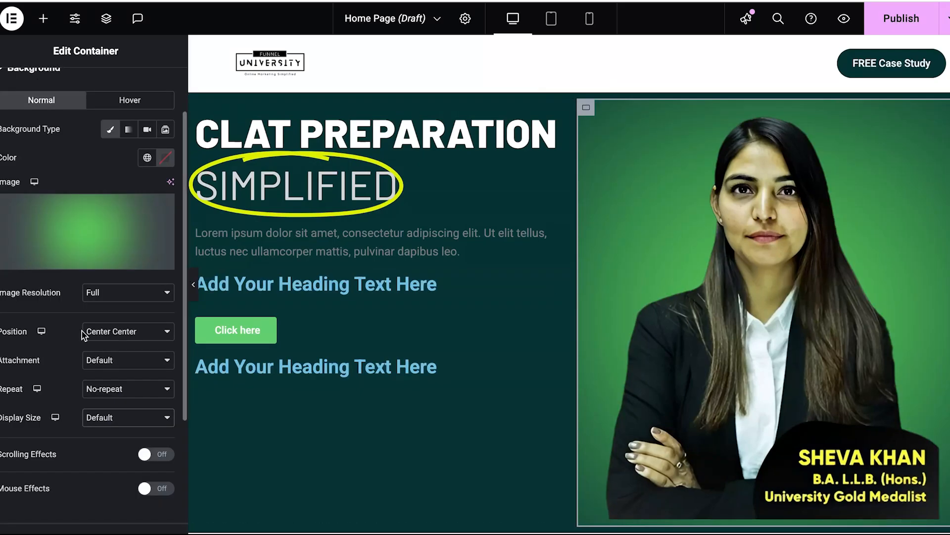
click(128, 293)
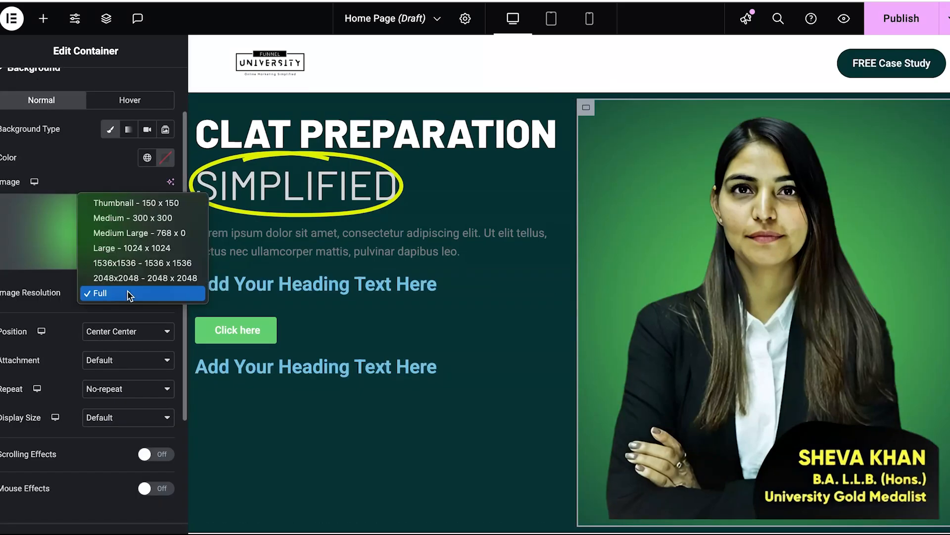
click(129, 294)
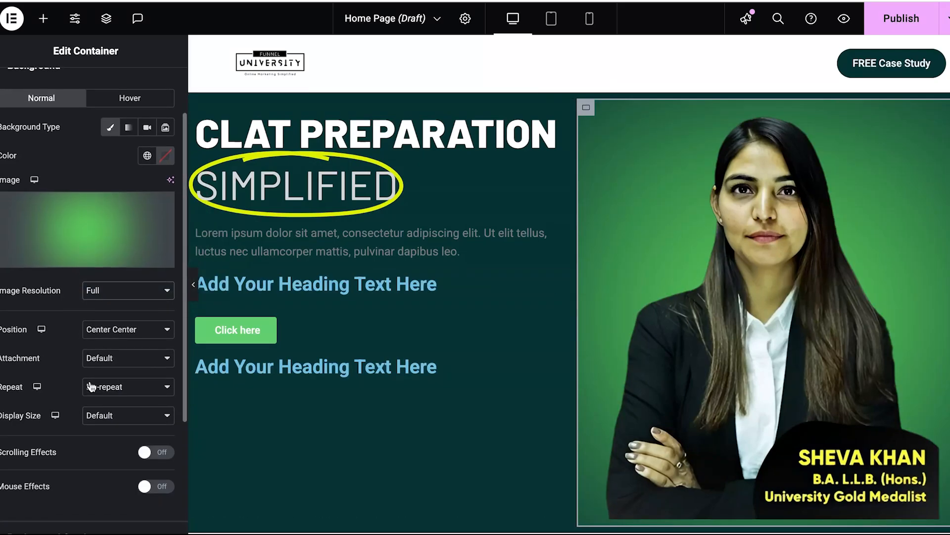
scroll(26, 399, down, 1)
click(107, 414)
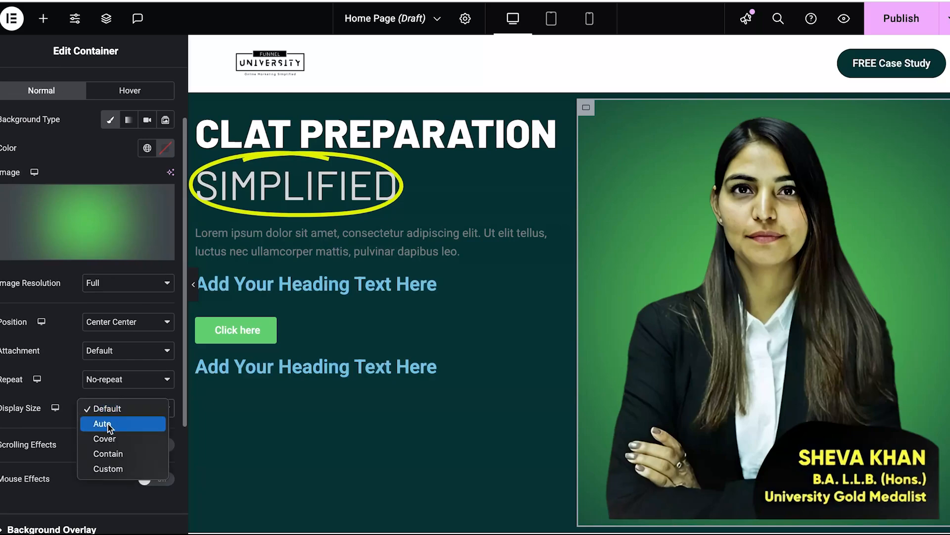
click(109, 426)
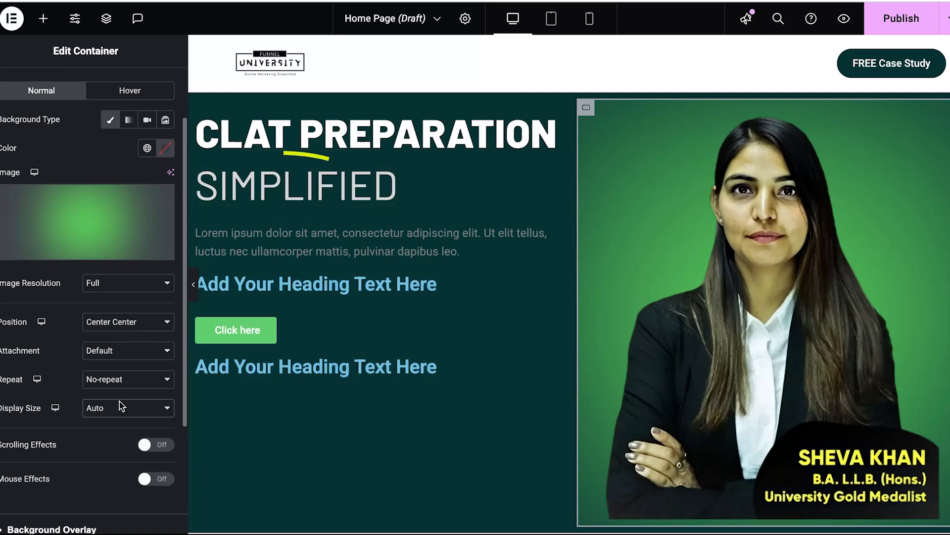
click(121, 404)
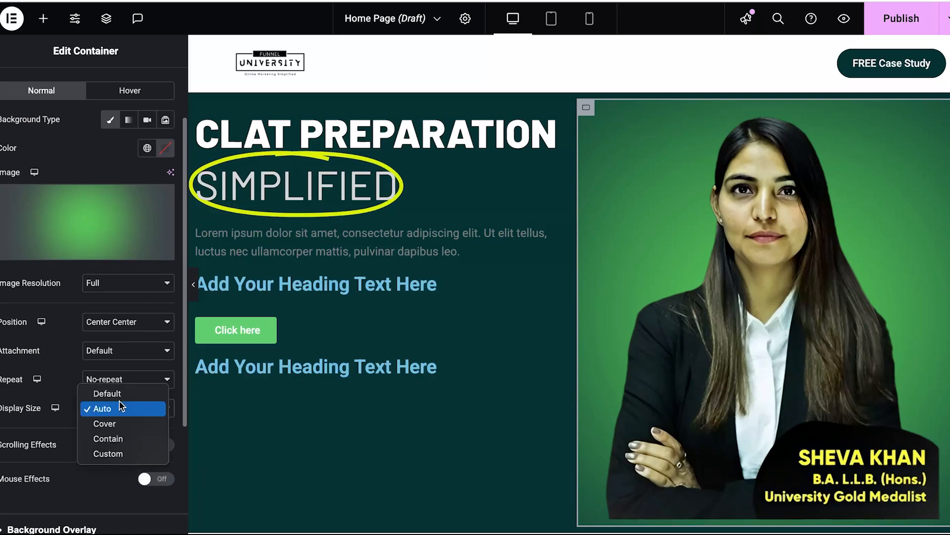
click(121, 438)
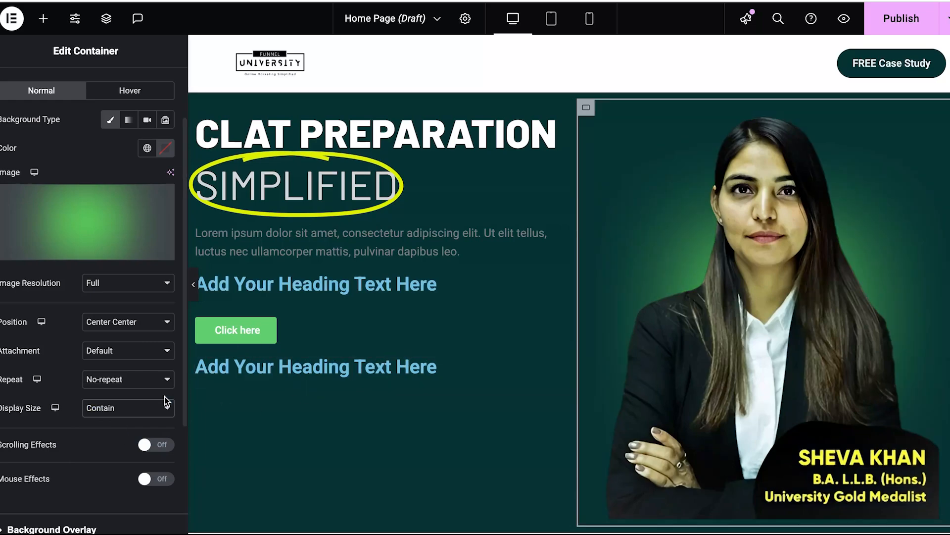
click(148, 407)
click(130, 394)
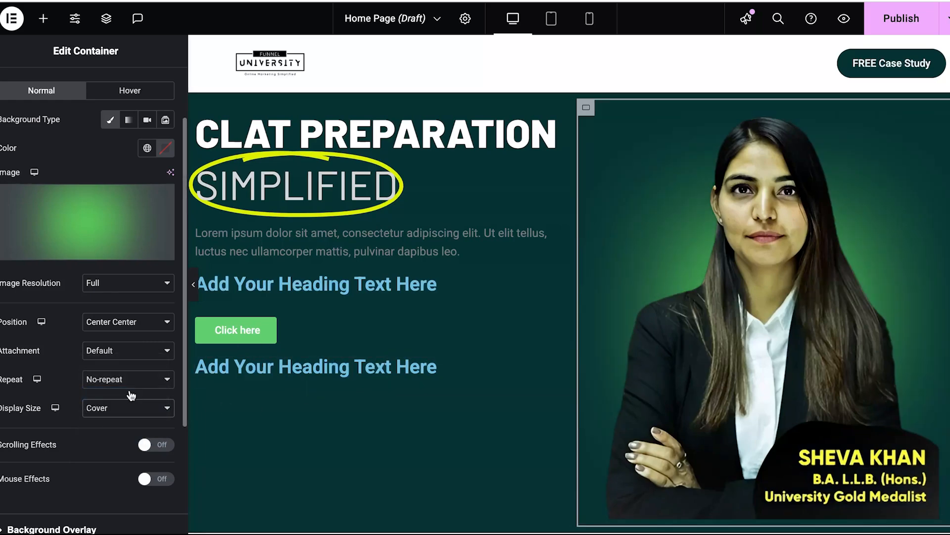
click(111, 418)
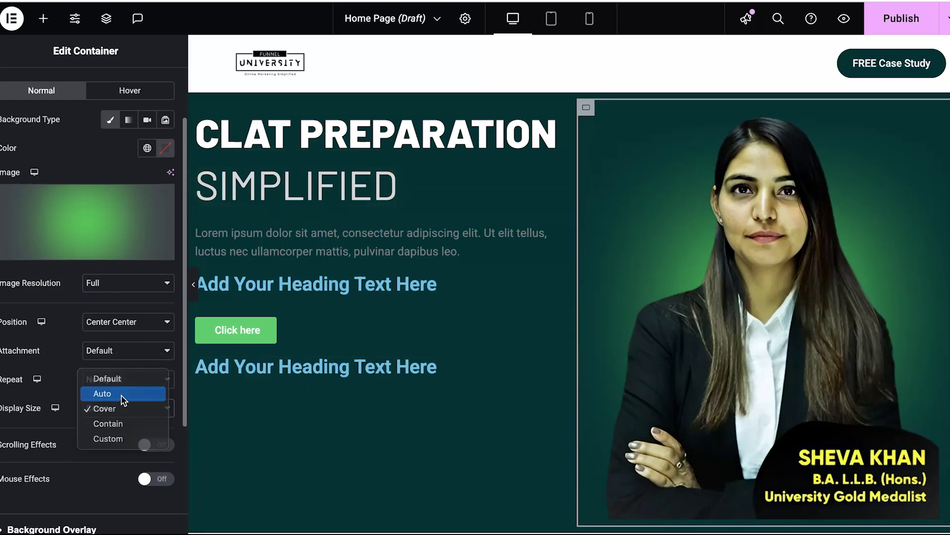
click(123, 394)
click(126, 406)
click(123, 395)
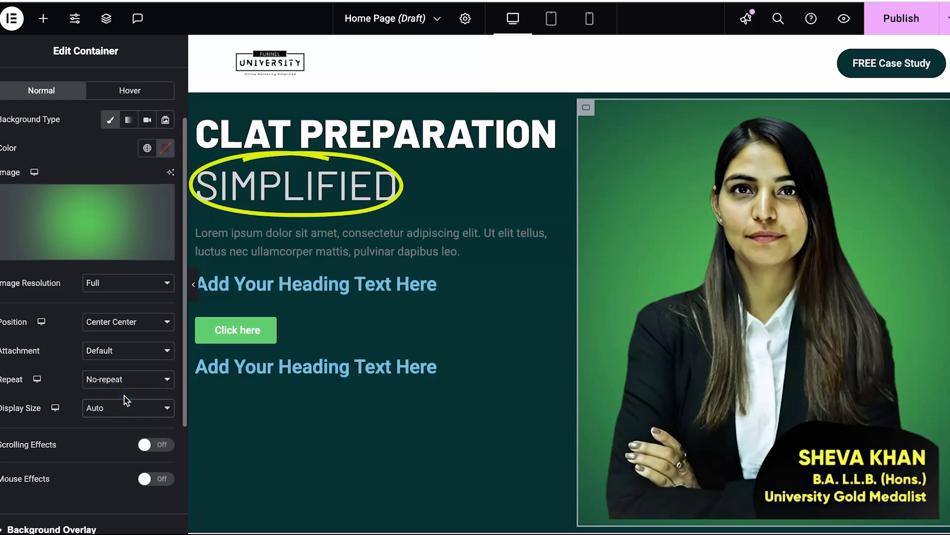
- Set the glow background's display size to Custom with a width of 100%
click(121, 408)
click(108, 468)
mouse_move(128, 452)
mouse_down()
mouse_move(110, 451)
mouse_move(198, 475)
mouse_up()
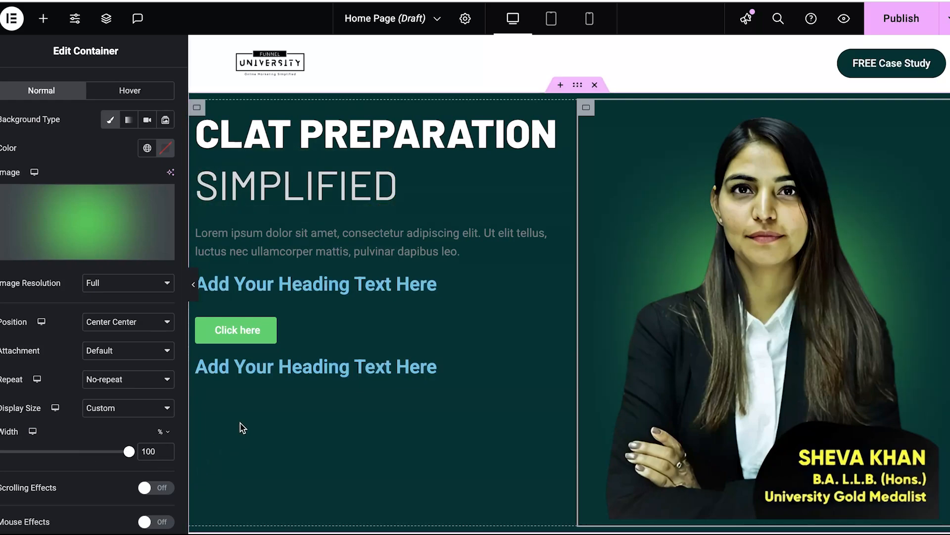
- Preview the hero with its glow background at full width, without the editing panel
click(194, 287)
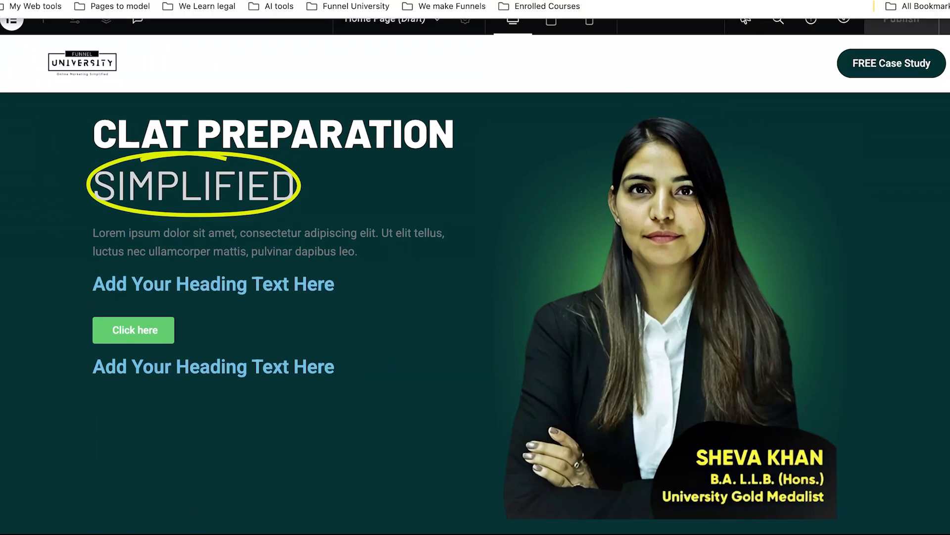
click(539, 1)
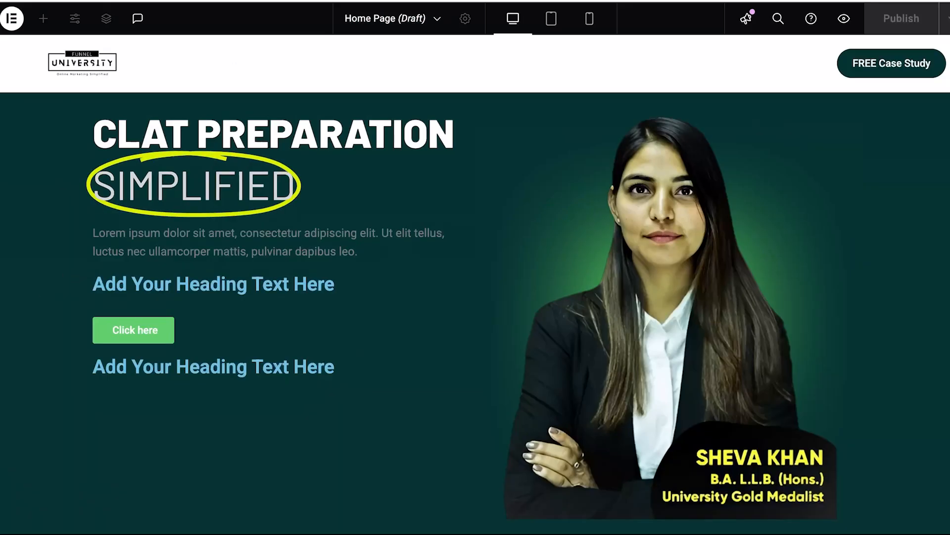
click(76, 236)
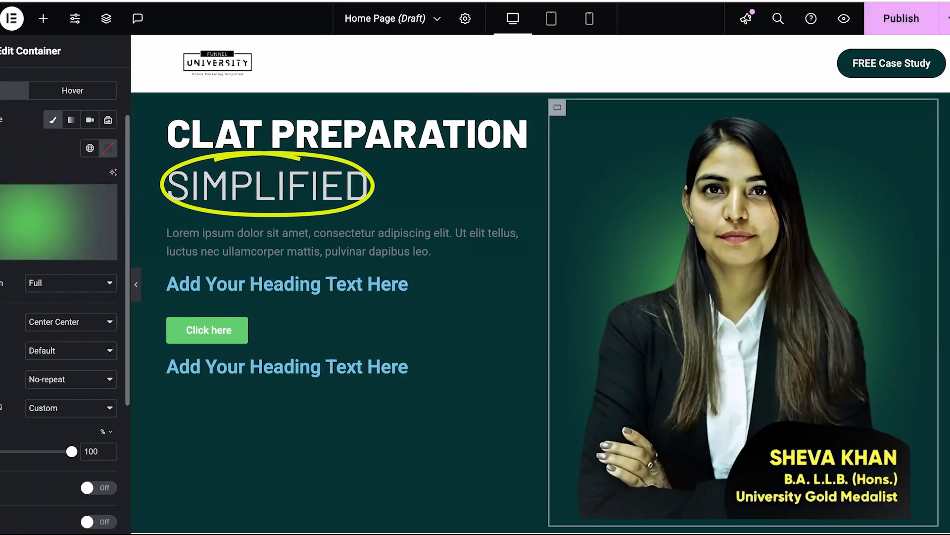
- Set the outer hero container's top padding to 90 px and preview the hero without the editing panel
click(577, 85)
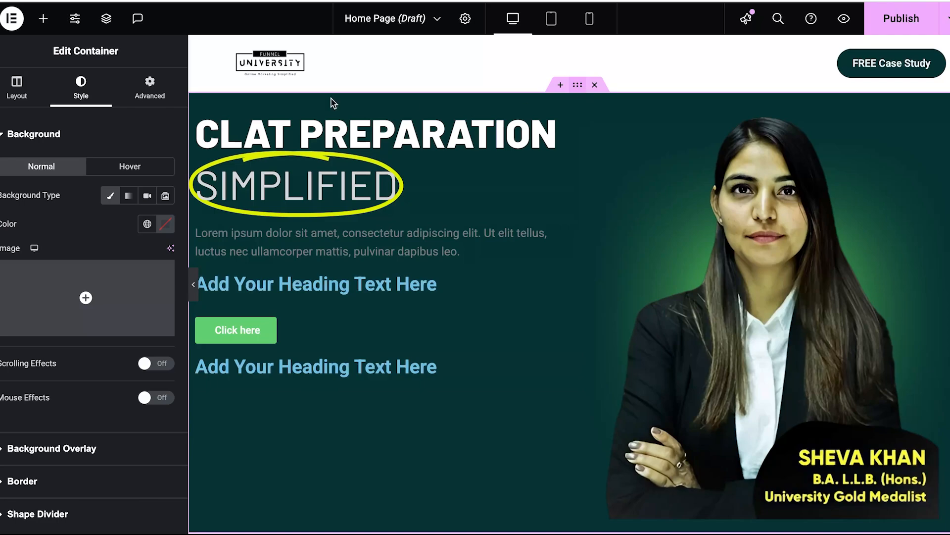
click(149, 83)
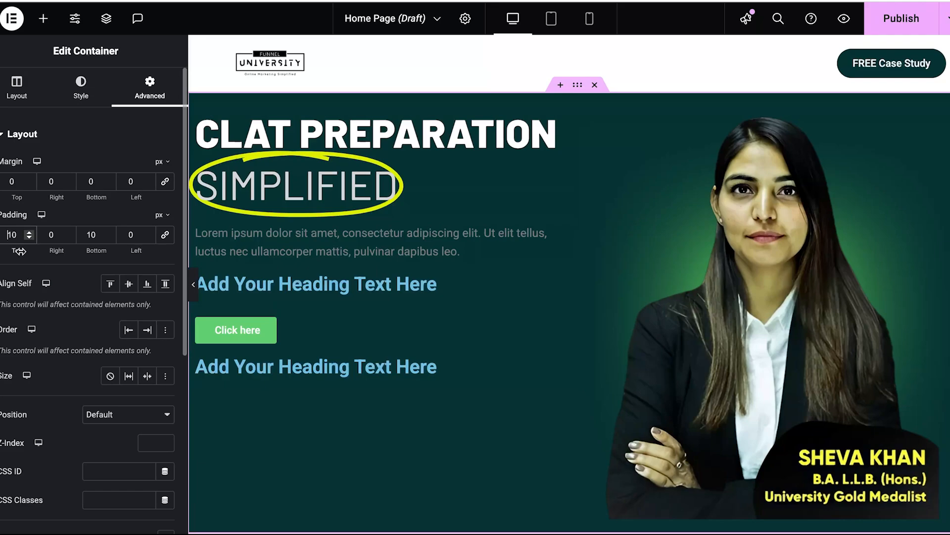
key(BackSpace)
text(9)
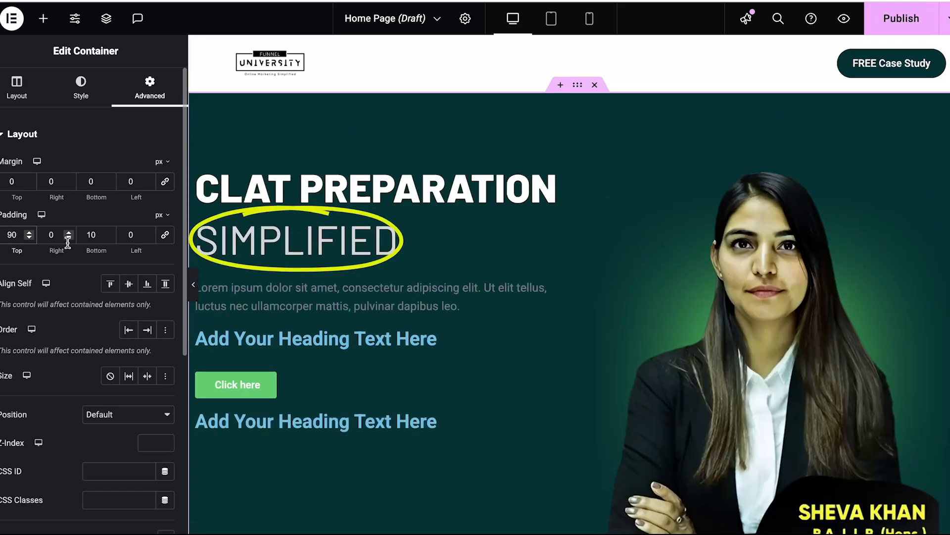
click(193, 284)
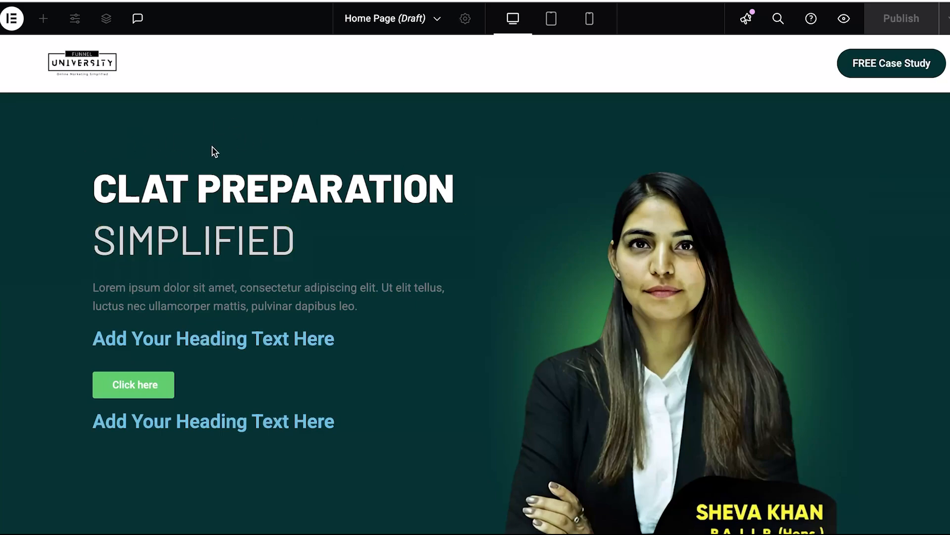
- Try uploading background_homepage-dark_lg-green-min.png and using it as the outer hero container's background image
click(4, 284)
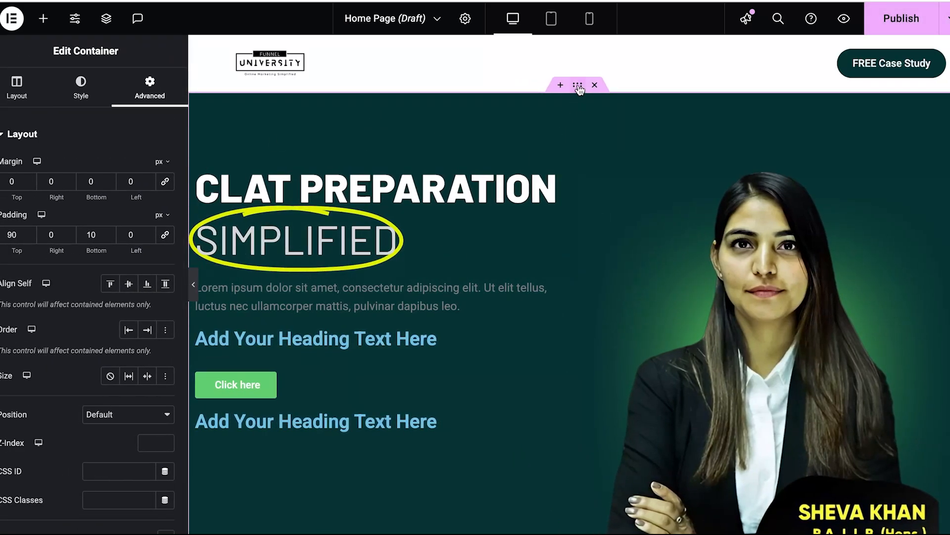
click(81, 97)
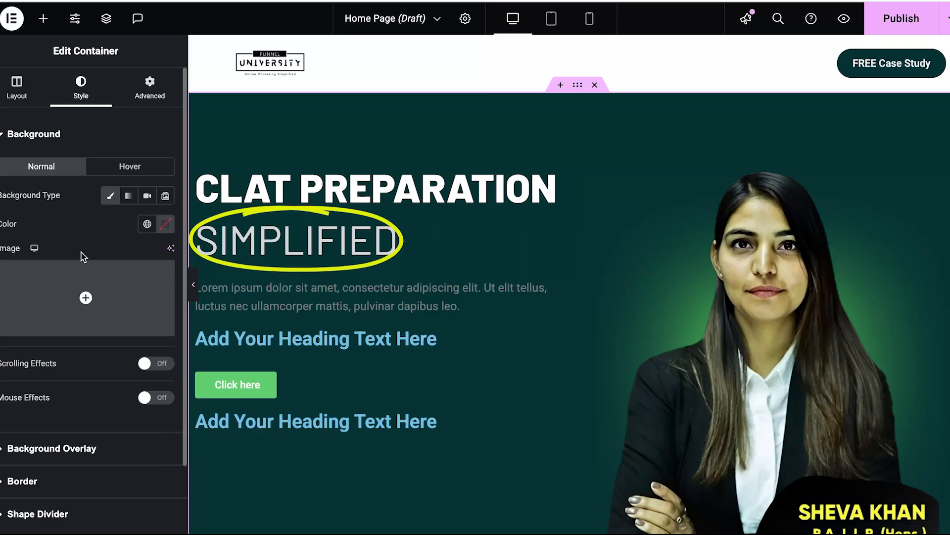
scroll(81, 366, down, 2)
click(78, 372)
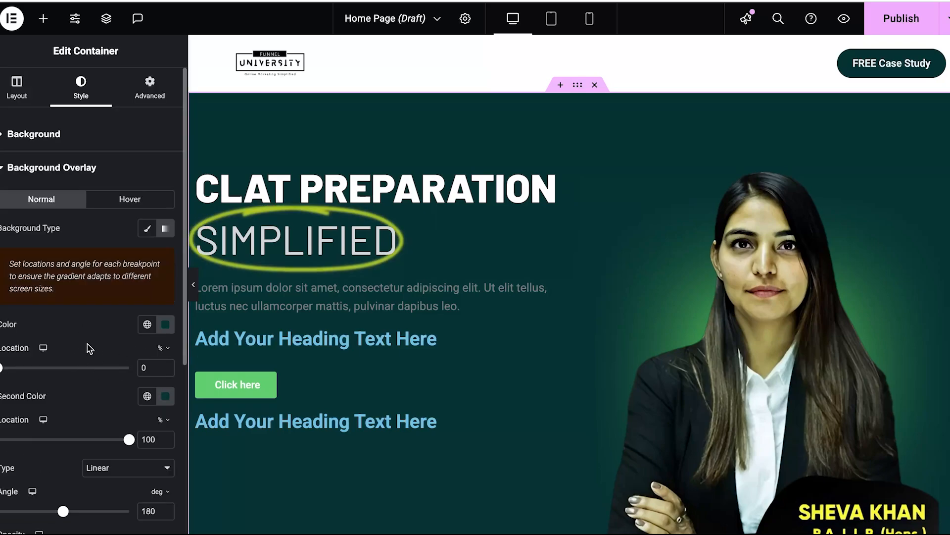
click(96, 132)
click(107, 297)
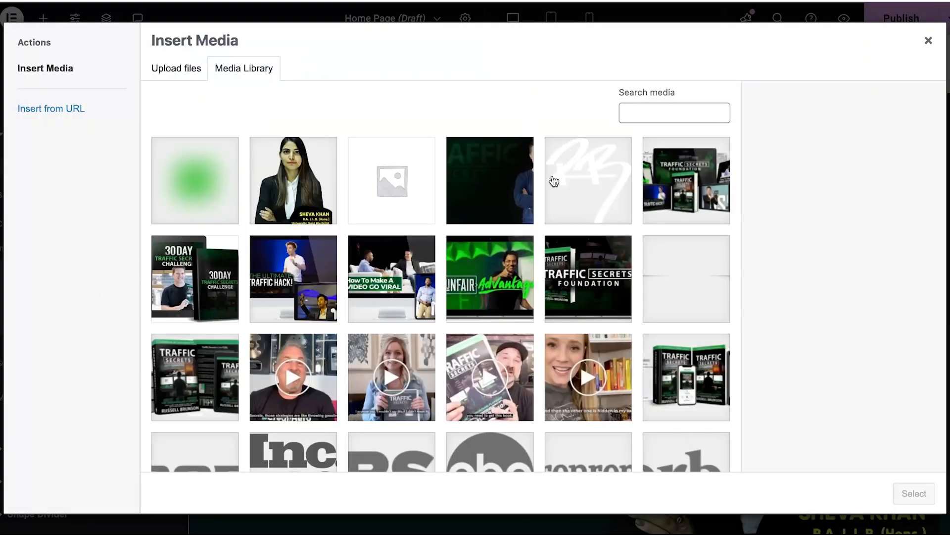
click(899, 3)
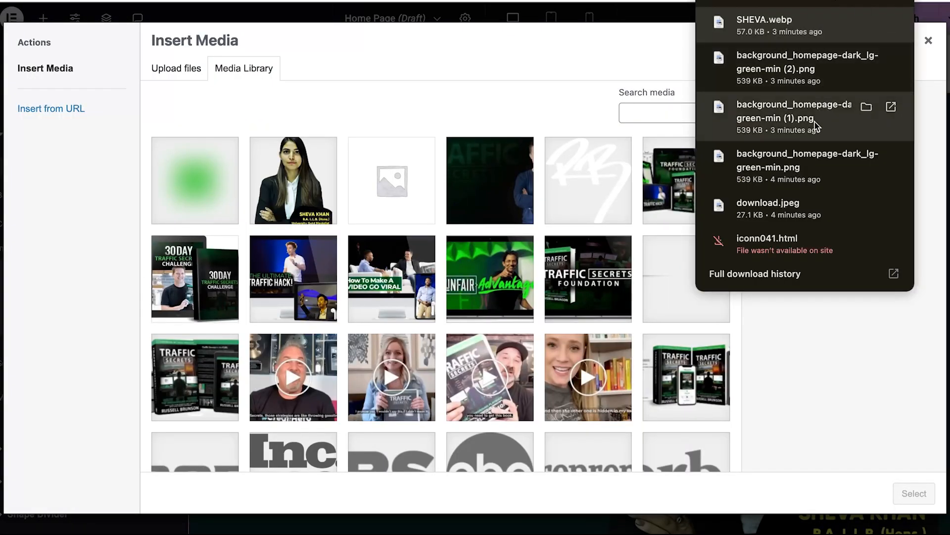
drag(803, 163, 335, 173)
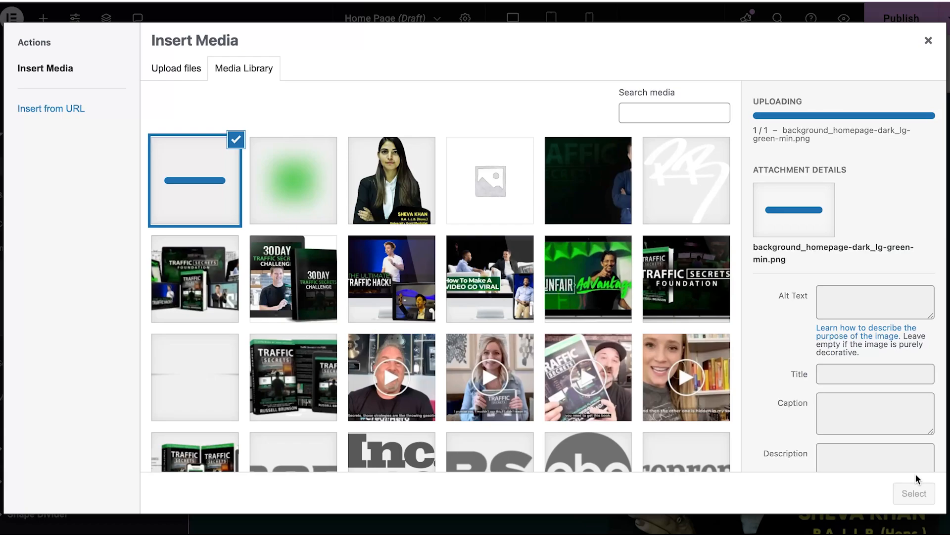
click(914, 493)
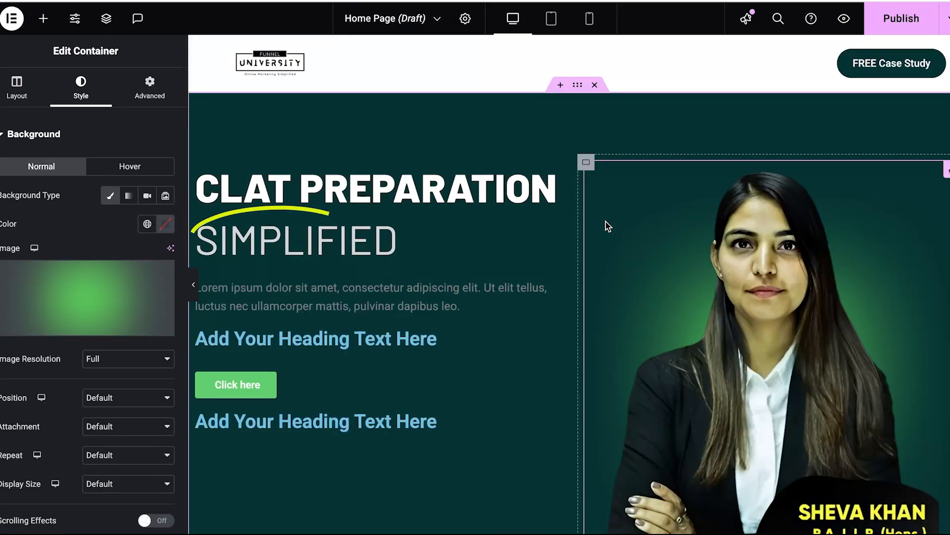
- Replace the outer hero container's green glow background image with the grid pattern uploaded from download.jpeg
mouse_move(123, 303)
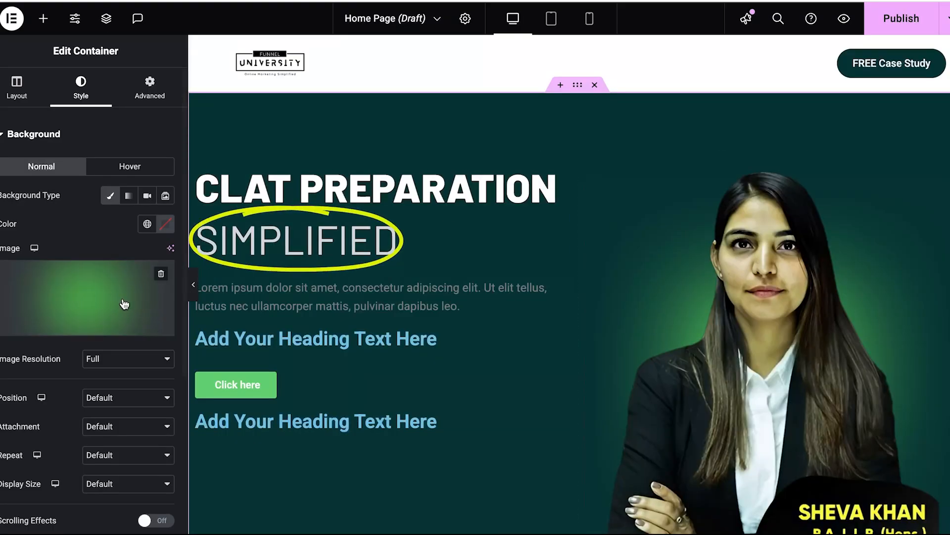
click(158, 274)
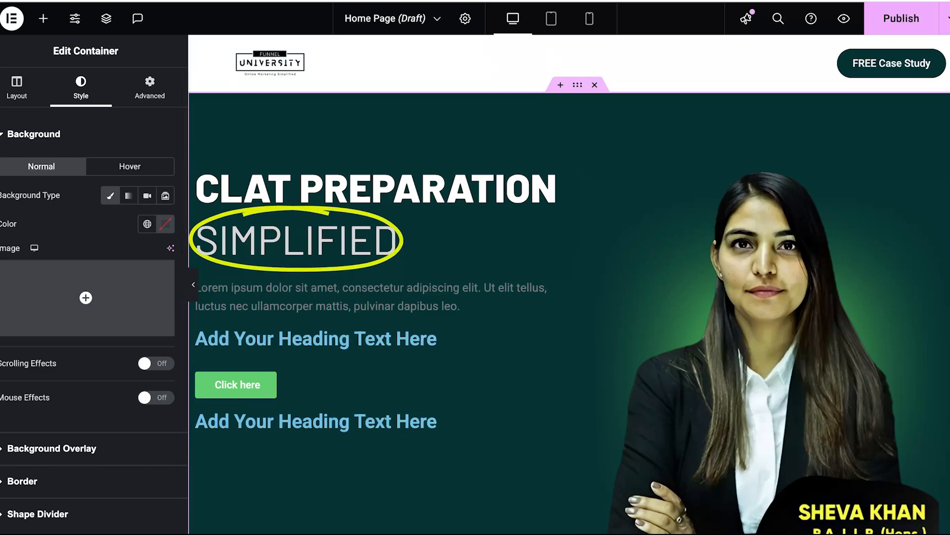
click(127, 287)
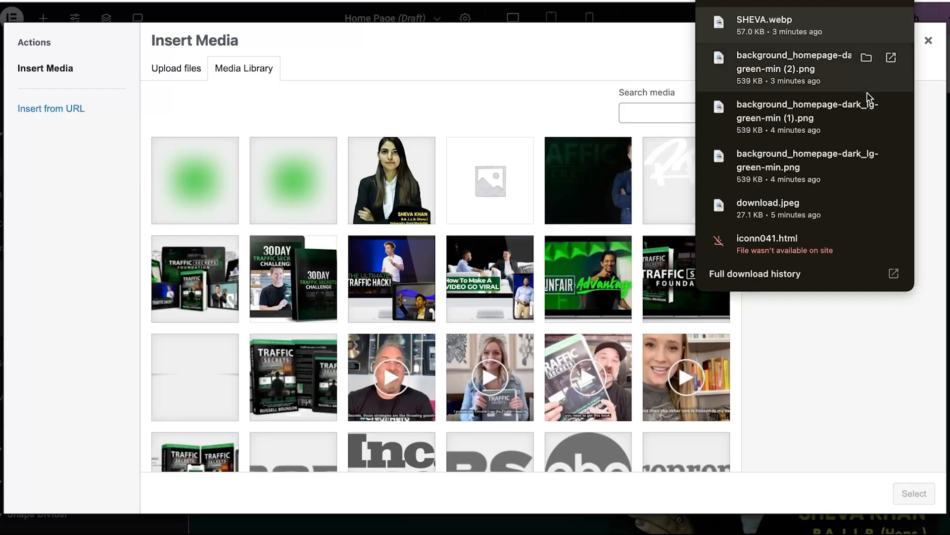
drag(812, 208, 428, 235)
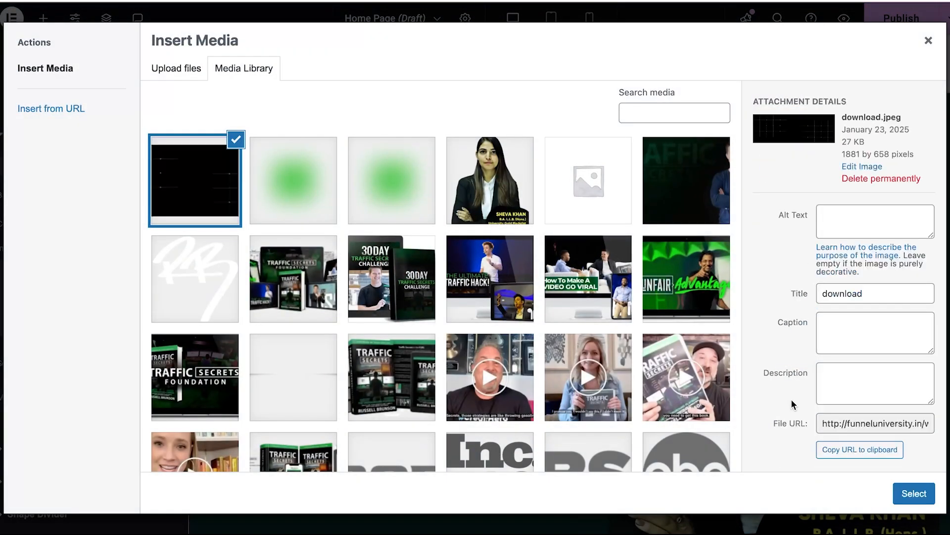
click(907, 489)
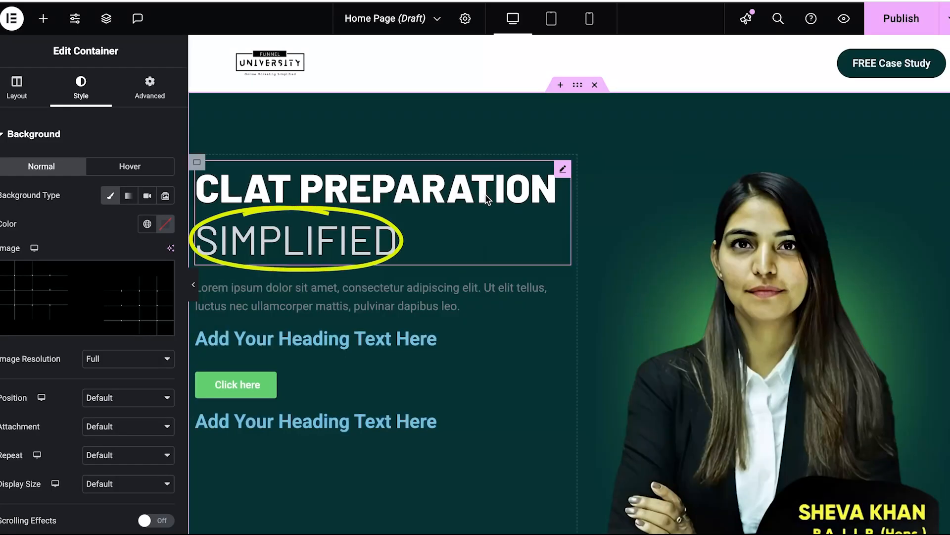
scroll(566, 144, down, 3)
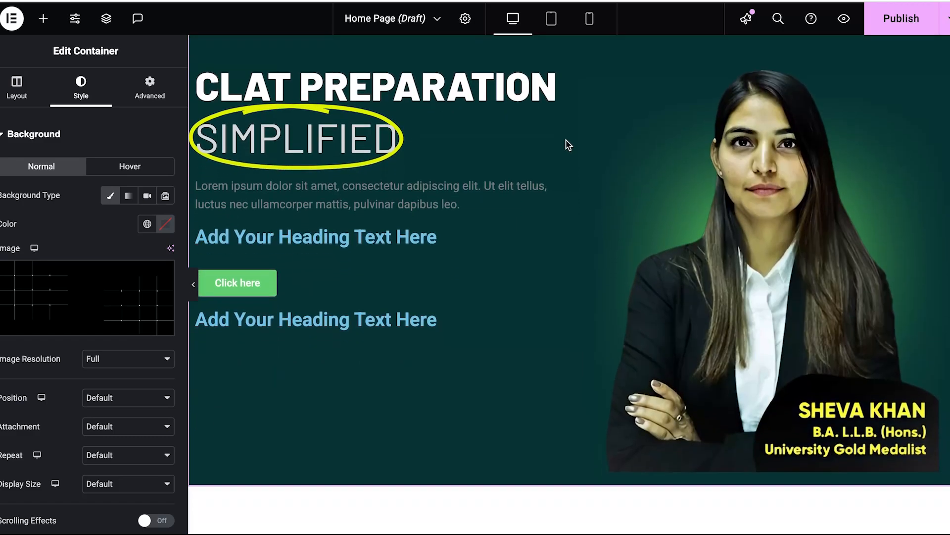
scroll(568, 144, up, 3)
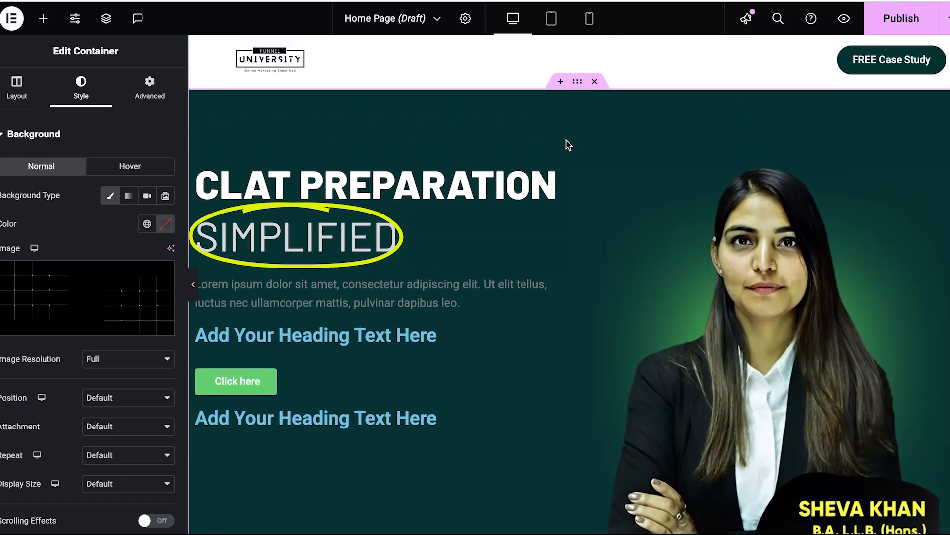
- Lower the outer hero container's background overlay opacity to 0.9
mouse_move(39, 322)
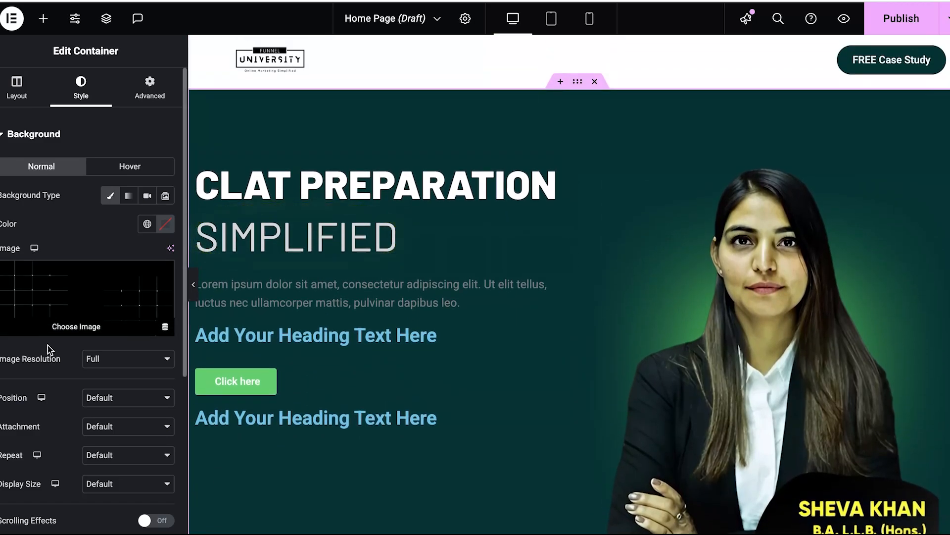
scroll(50, 369, down, 5)
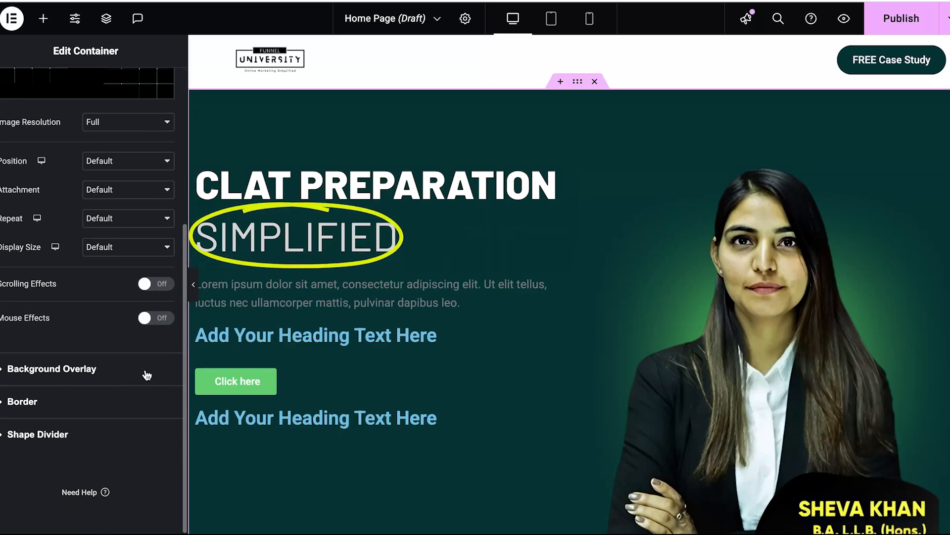
click(142, 375)
scroll(142, 370, down, 3)
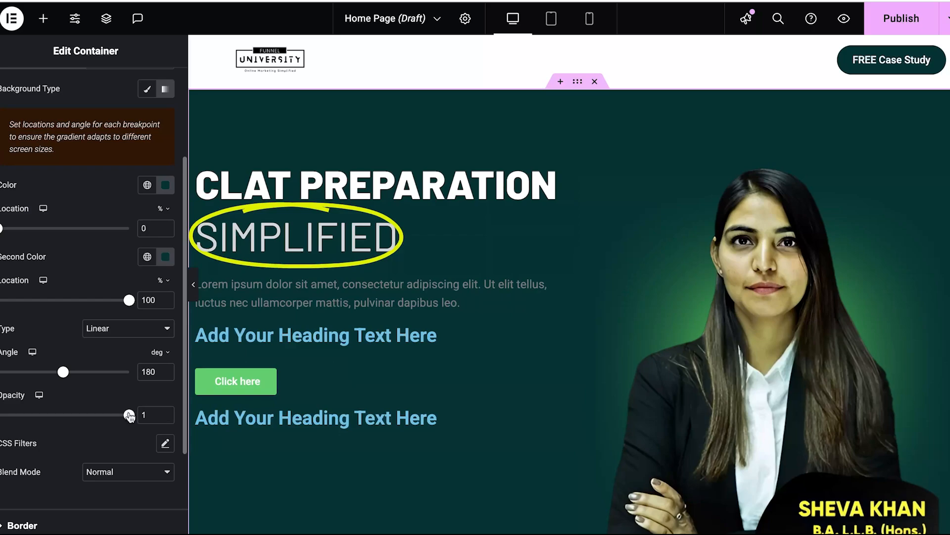
mouse_move(129, 416)
mouse_down()
mouse_move(86, 417)
mouse_move(116, 417)
mouse_up()
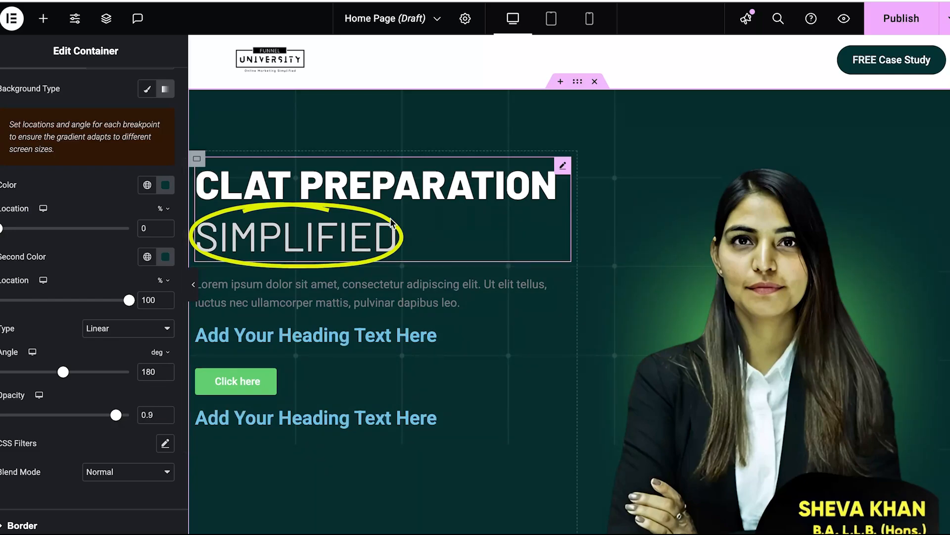
- Compare the Medium and Medium Large resolutions for the grid background image, and keep Medium - 300 x 300
scroll(15, 349, up, 3)
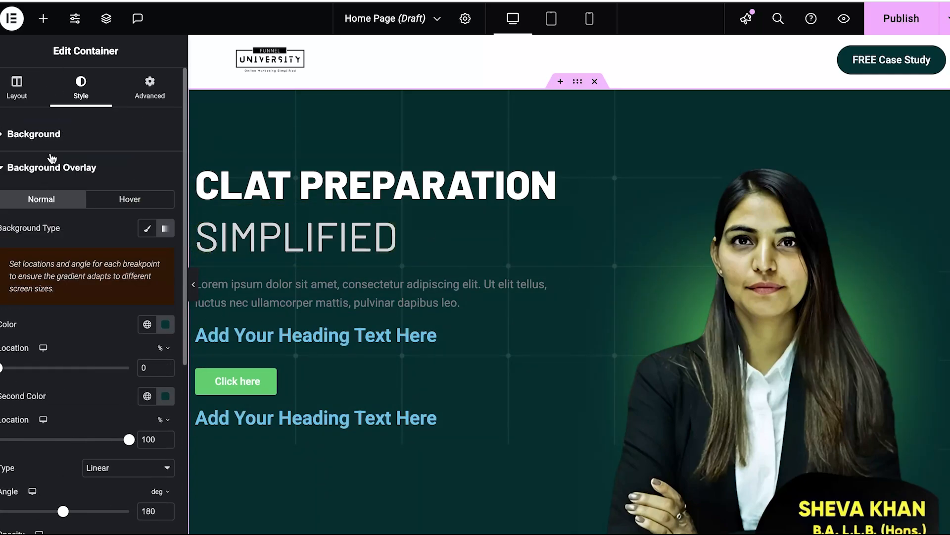
click(57, 134)
scroll(69, 322, down, 2)
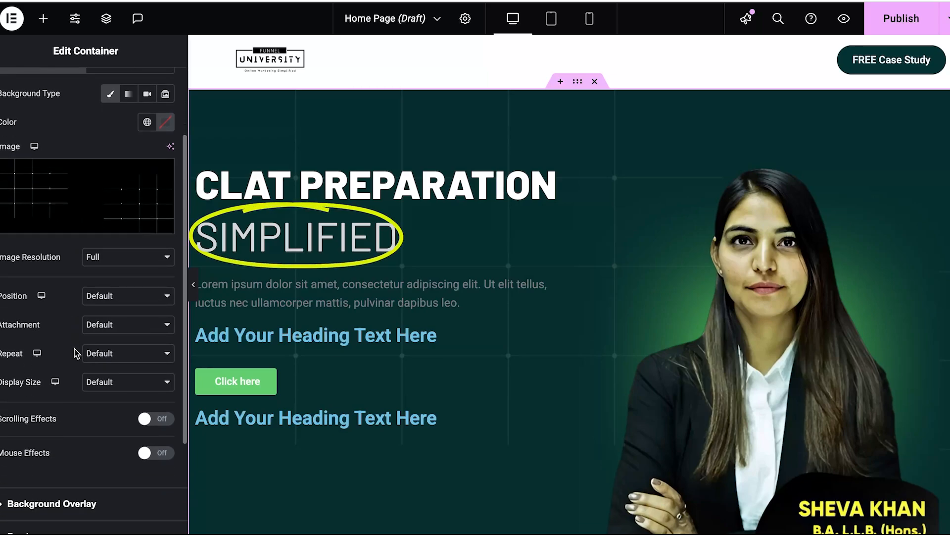
click(130, 258)
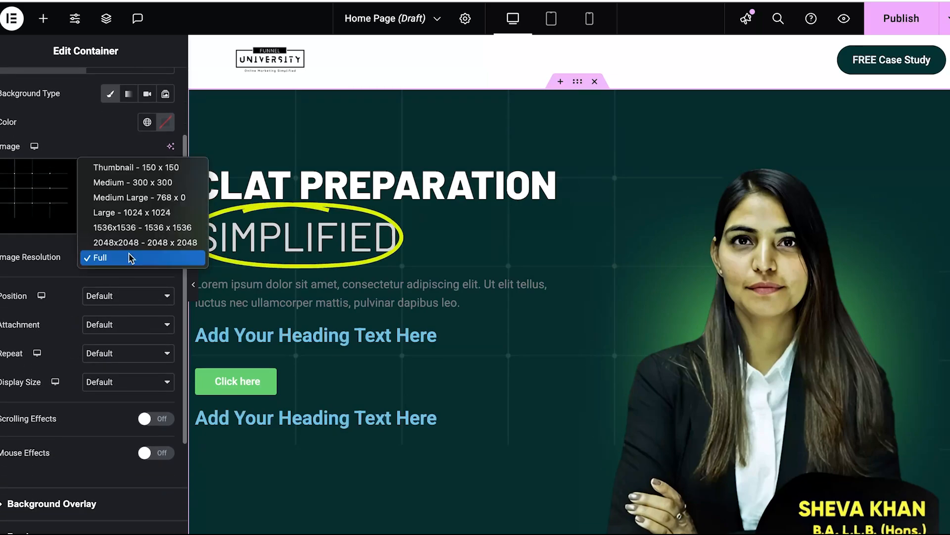
click(130, 183)
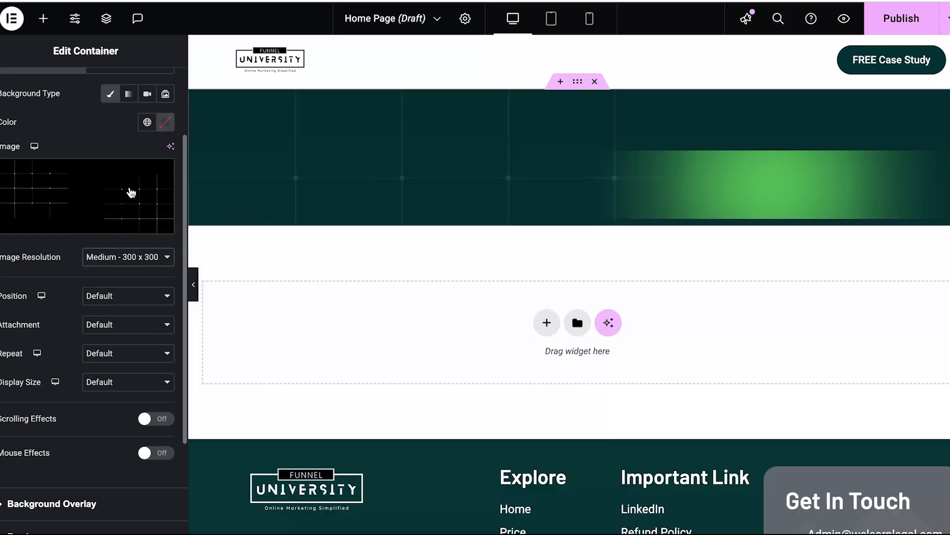
click(117, 262)
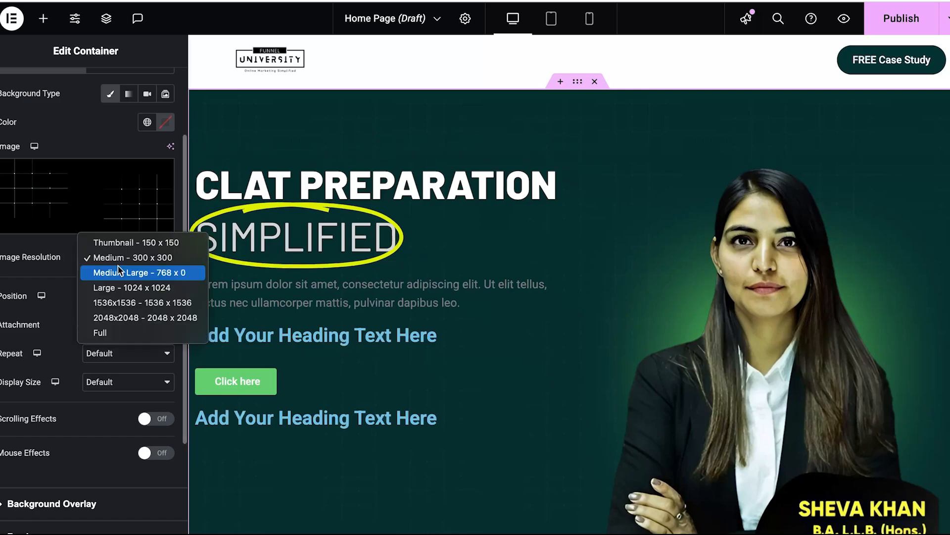
click(120, 273)
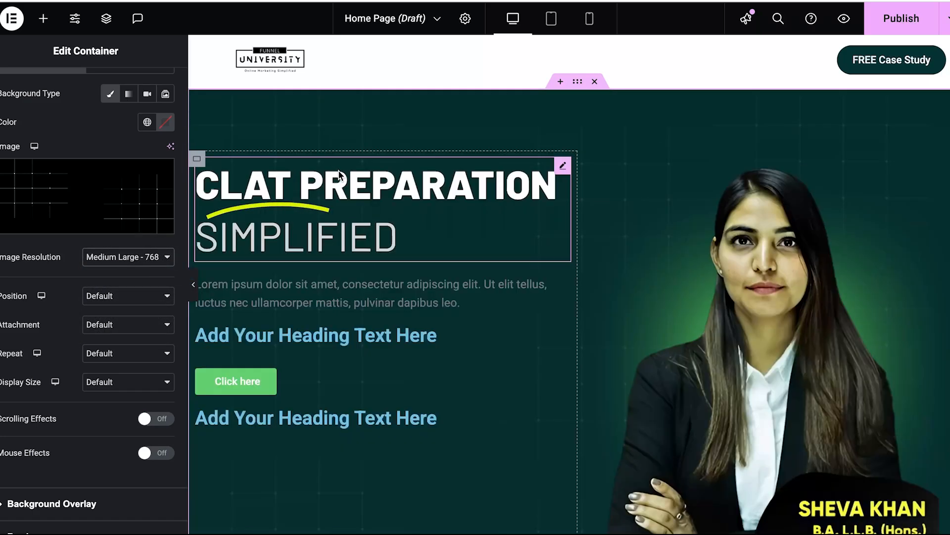
click(138, 262)
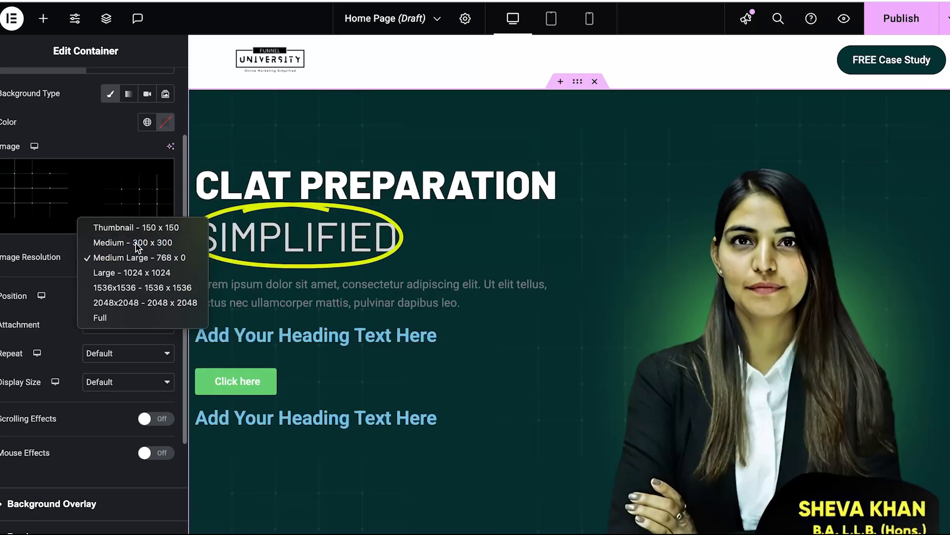
click(137, 244)
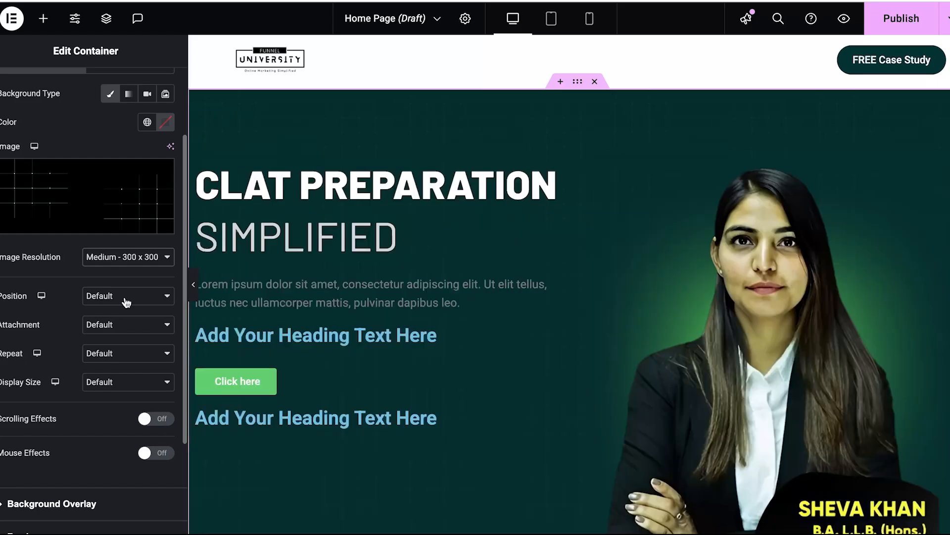
- Set the grid background image's position to Center Center and its repeat option to Repeat
click(124, 296)
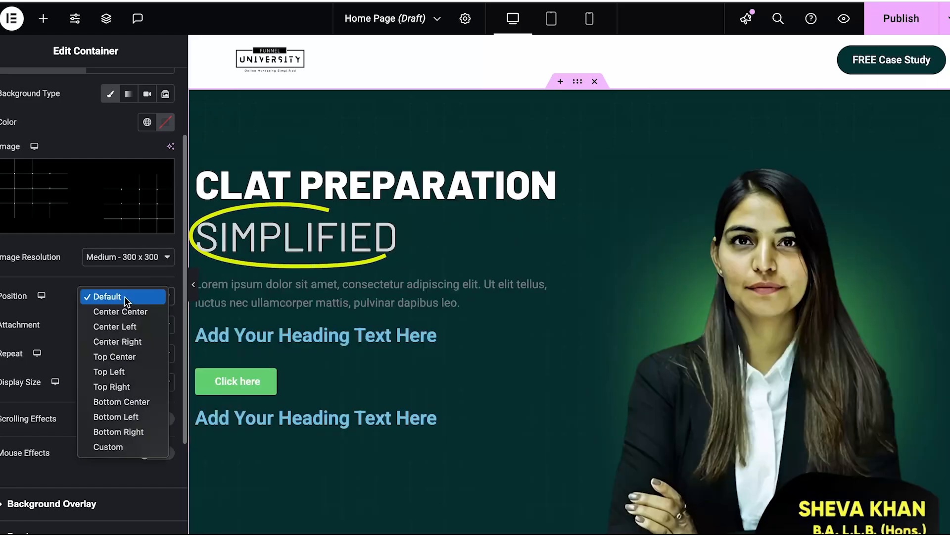
click(127, 316)
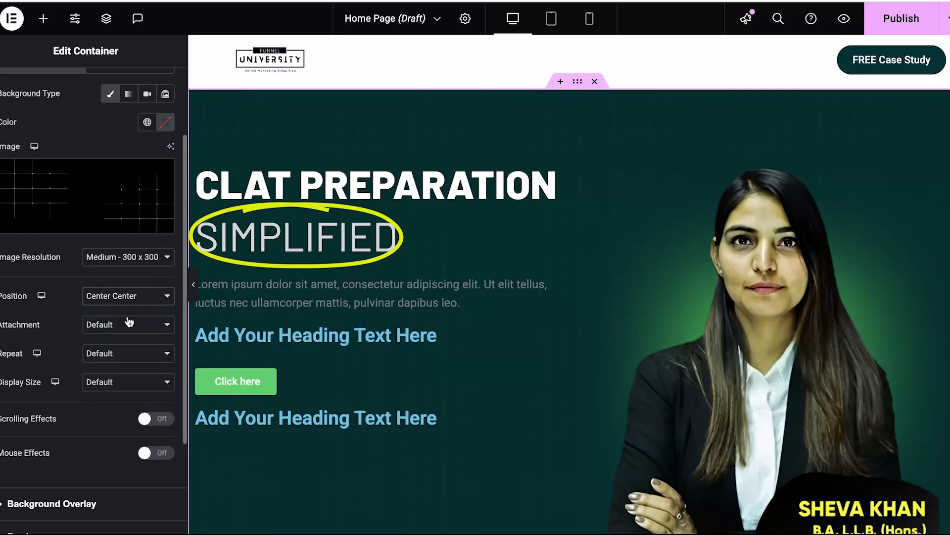
click(106, 355)
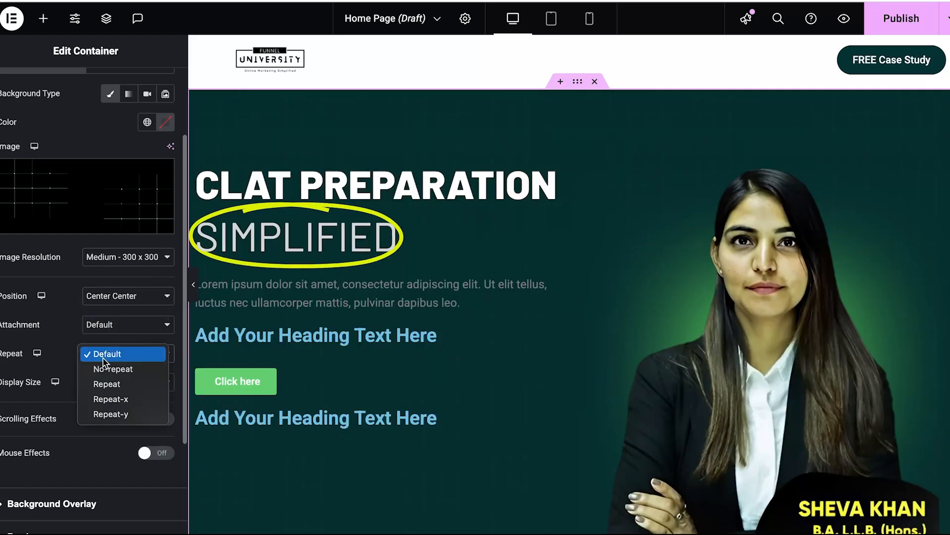
click(114, 384)
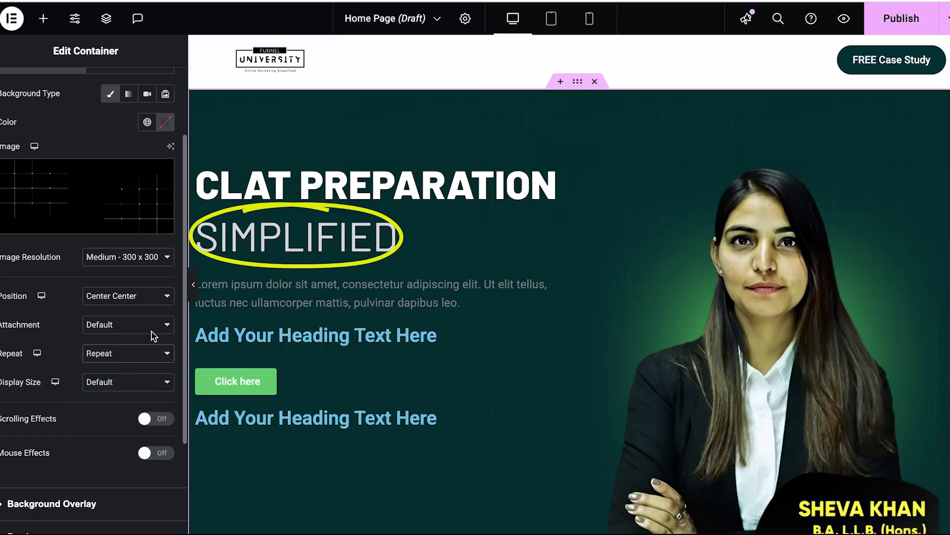
- Reduce the outer hero container's background overlay opacity to 0.71
scroll(64, 355, down, 3)
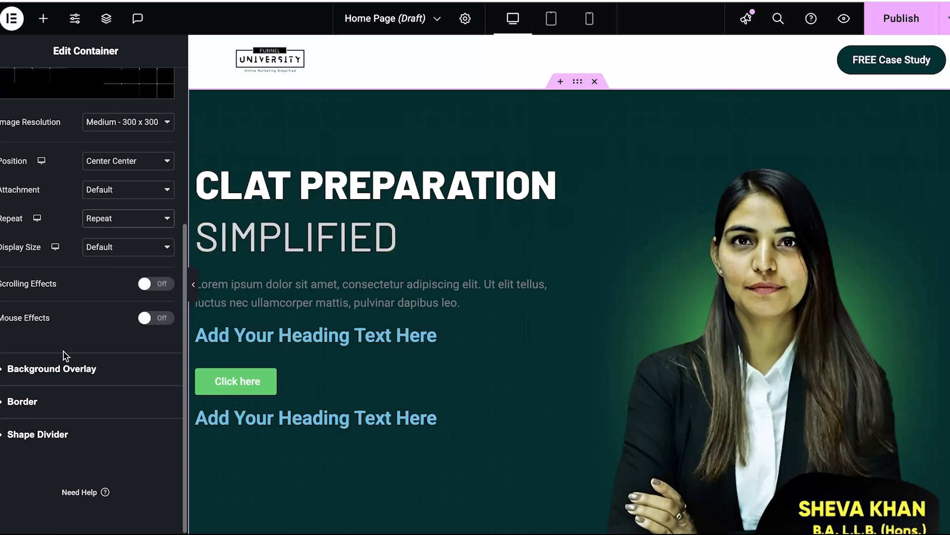
click(63, 378)
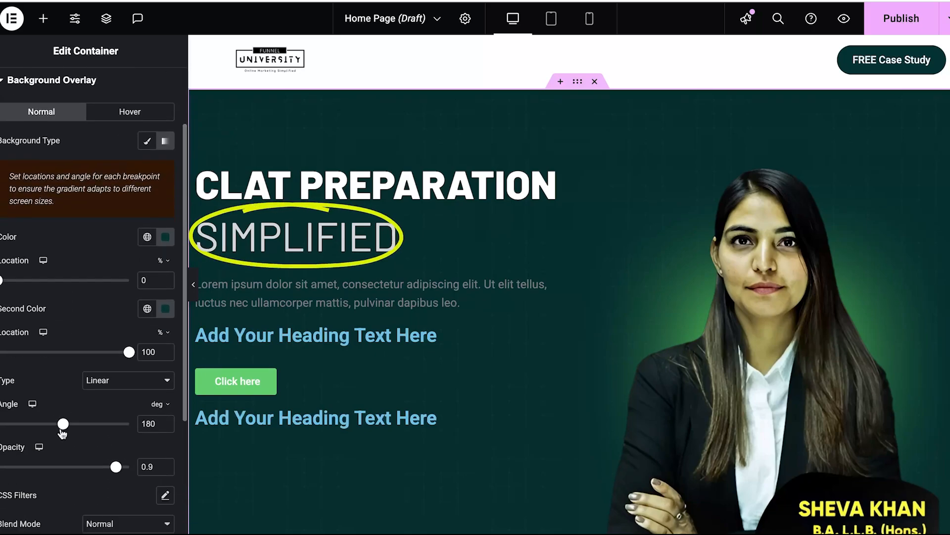
drag(113, 466, 93, 473)
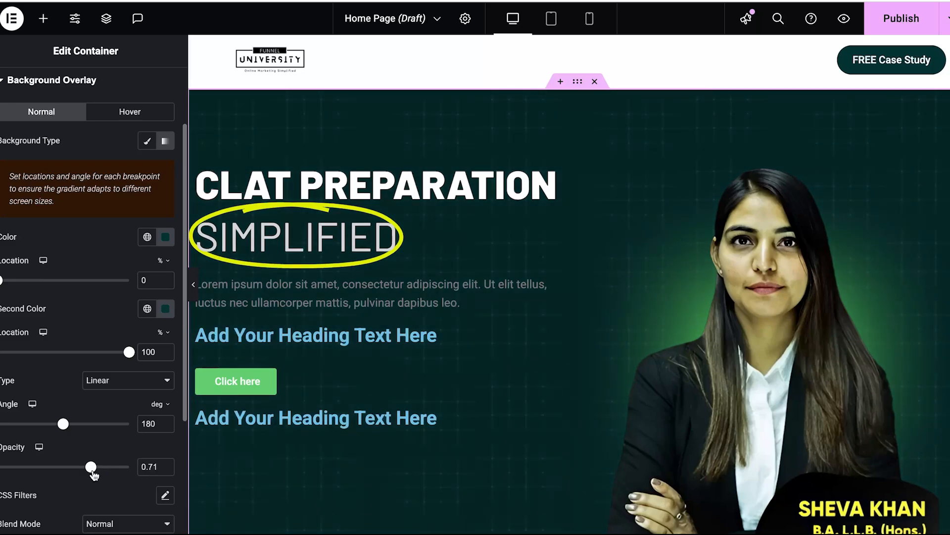
- Try the Center Left position for the outer hero container's grid background image, and restore Center Center
scroll(67, 322, up, 2)
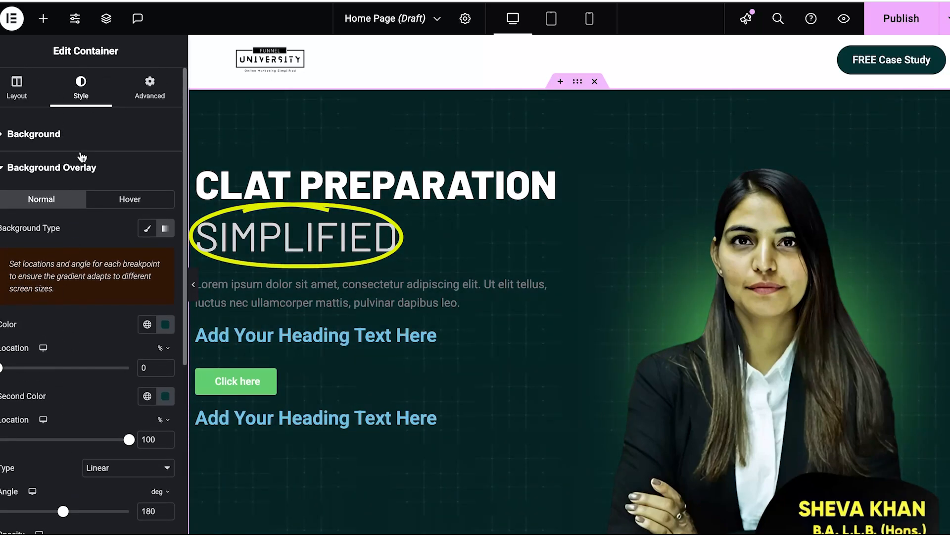
click(89, 135)
scroll(119, 401, down, 2)
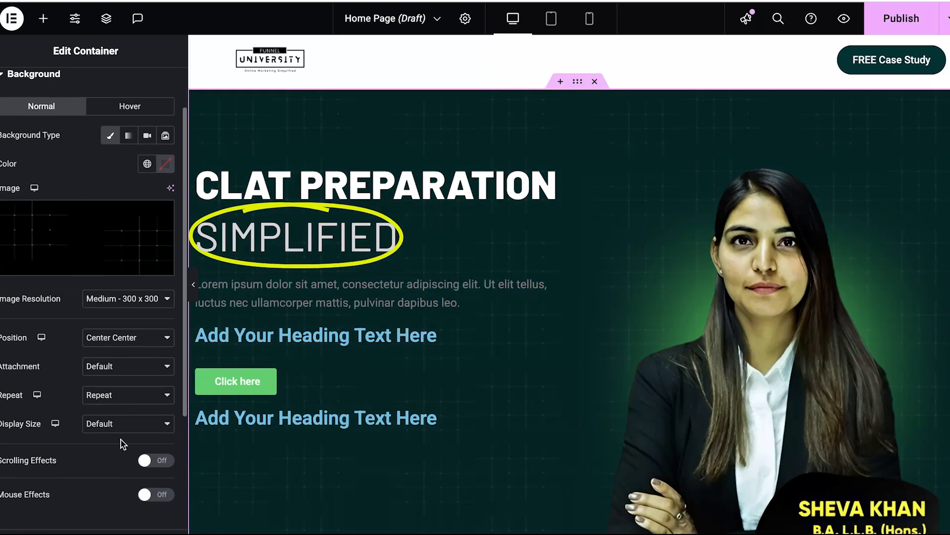
click(158, 337)
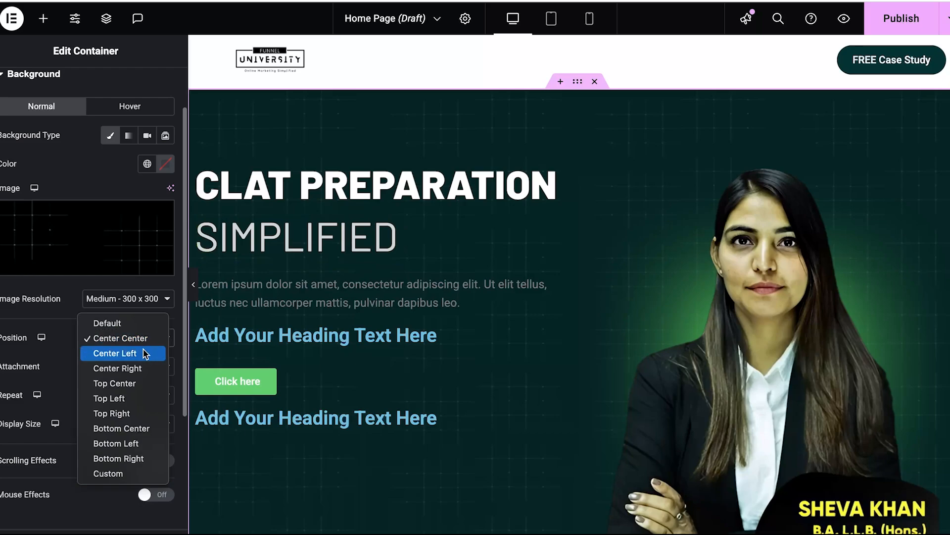
click(145, 353)
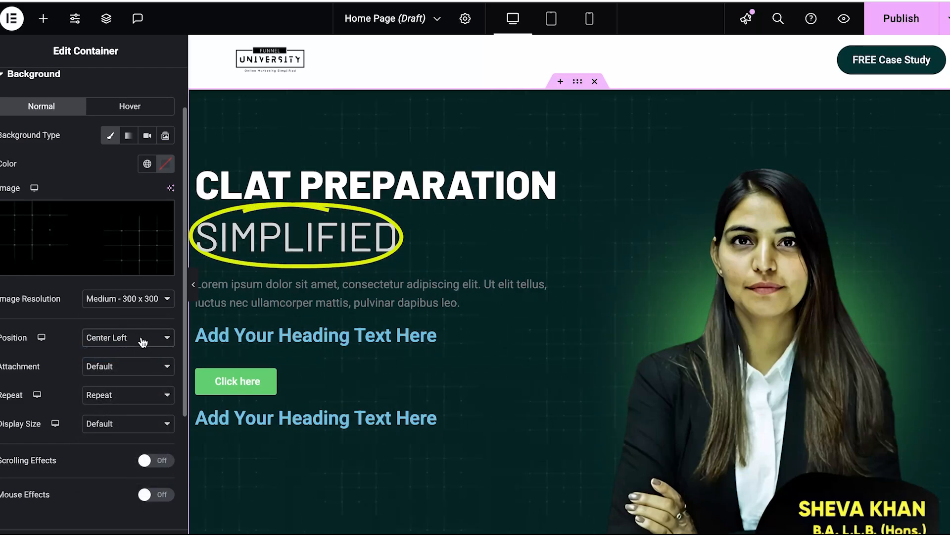
click(140, 338)
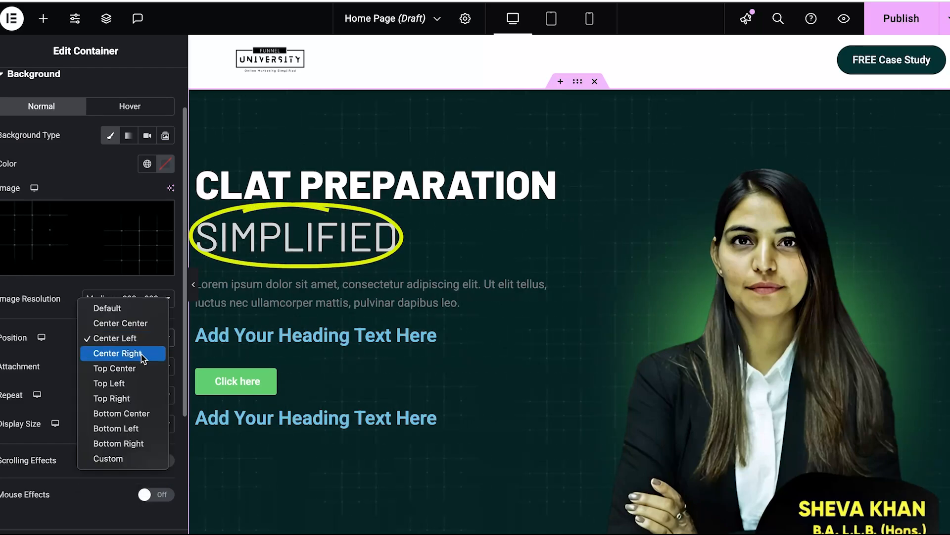
click(140, 324)
- Compare the Medium Large, Thumbnail and Medium resolutions for the grid background image, and keep Medium Large - 768 x 0
click(142, 300)
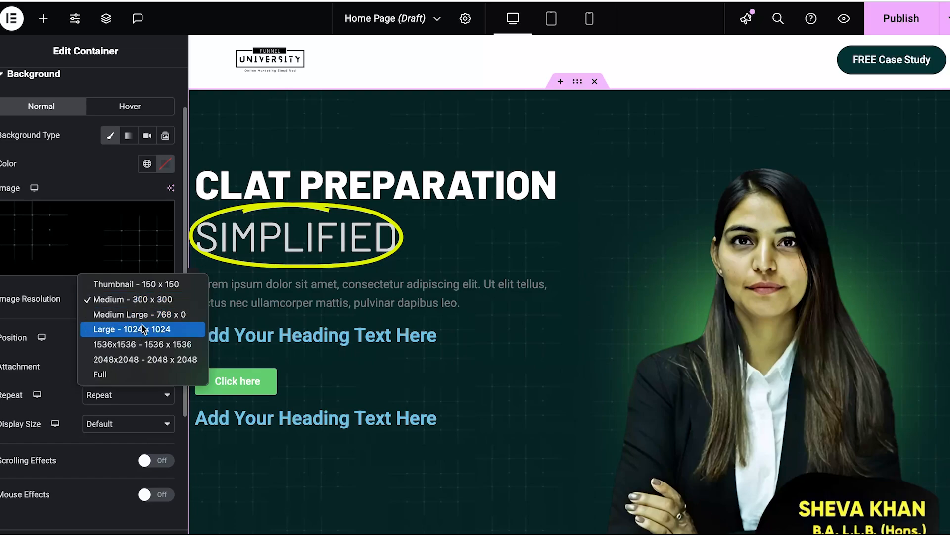
click(142, 317)
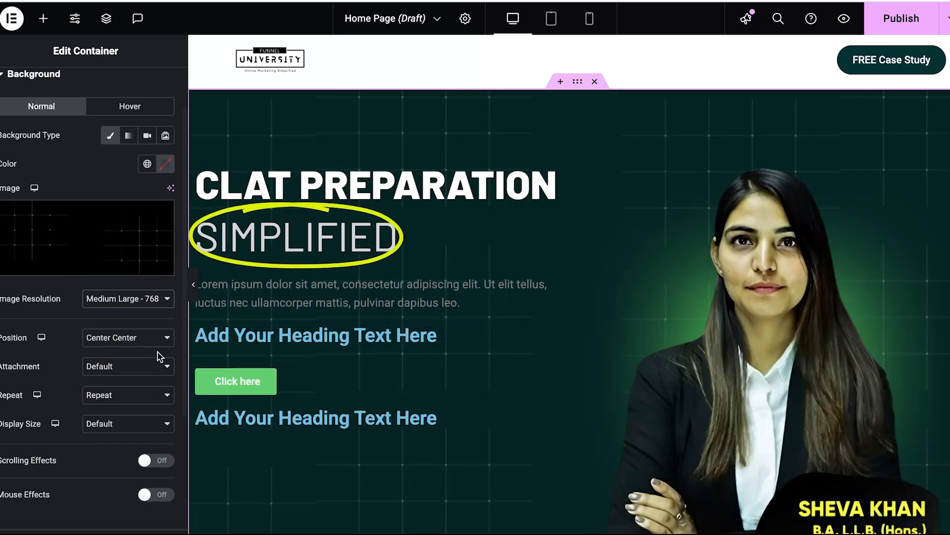
click(146, 298)
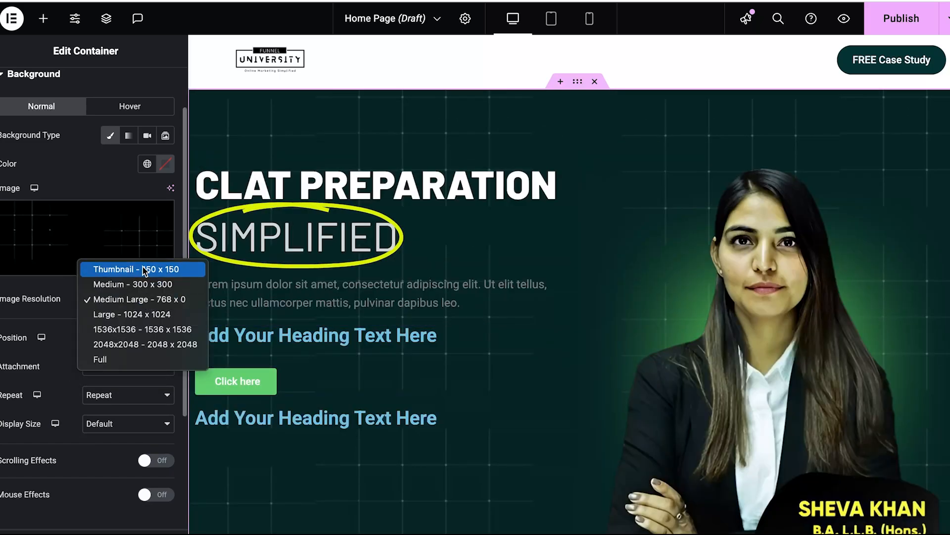
click(144, 269)
click(149, 298)
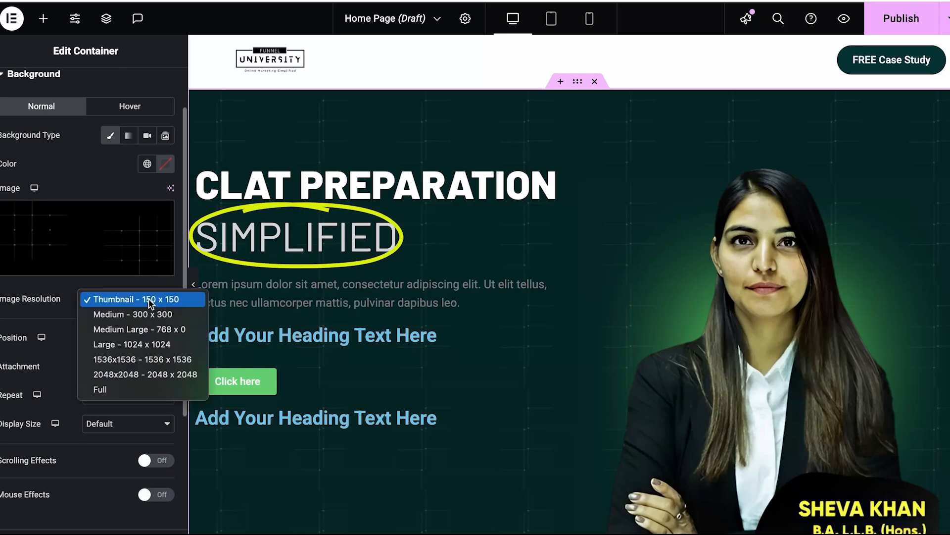
click(140, 314)
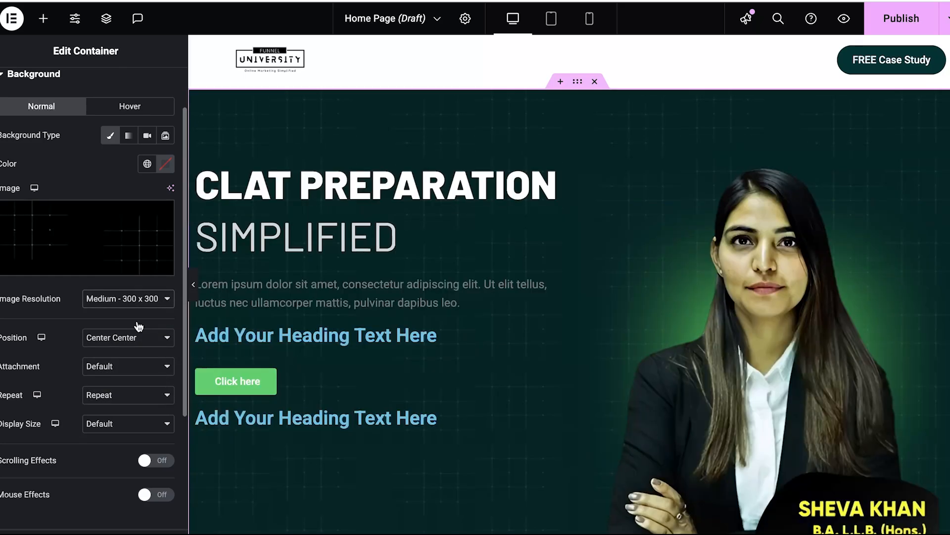
click(139, 298)
click(134, 320)
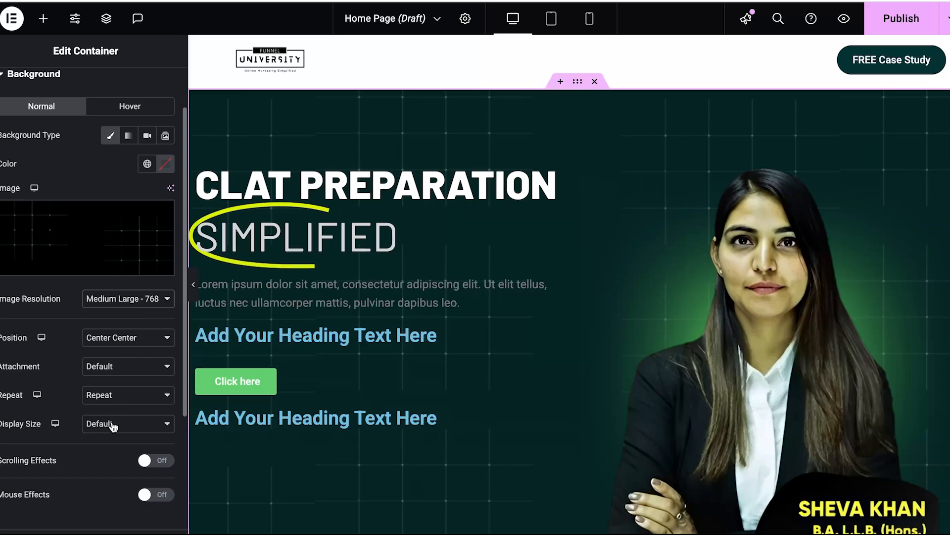
- Set the grid background image's display size to Auto and close the background settings
click(113, 425)
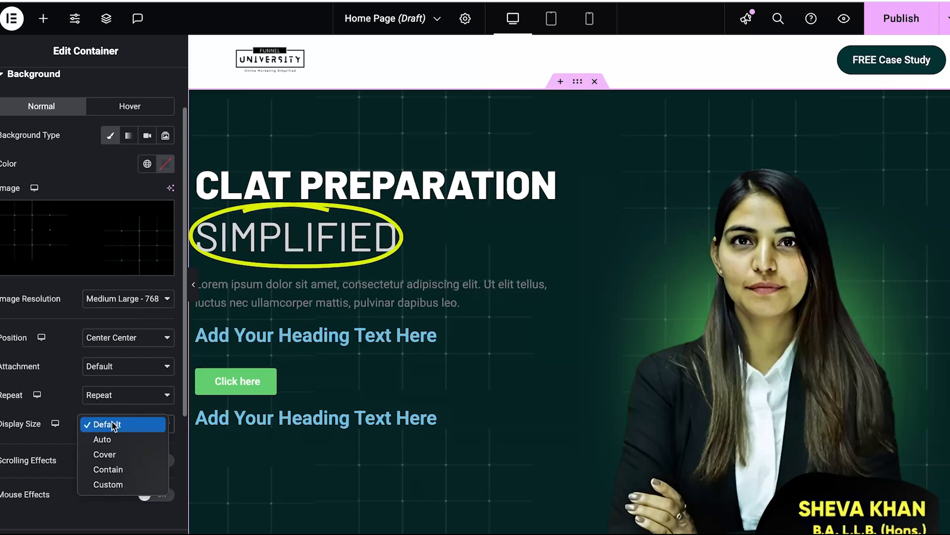
click(112, 439)
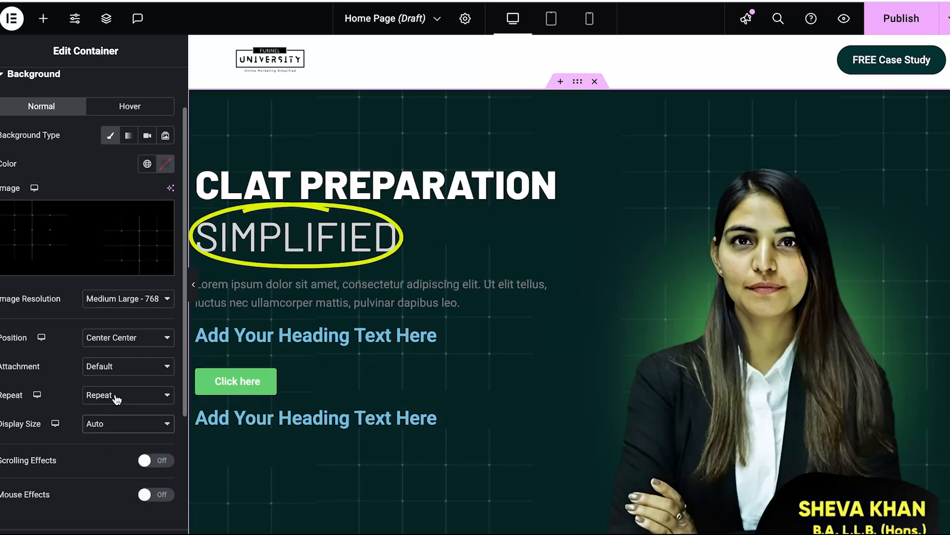
click(120, 338)
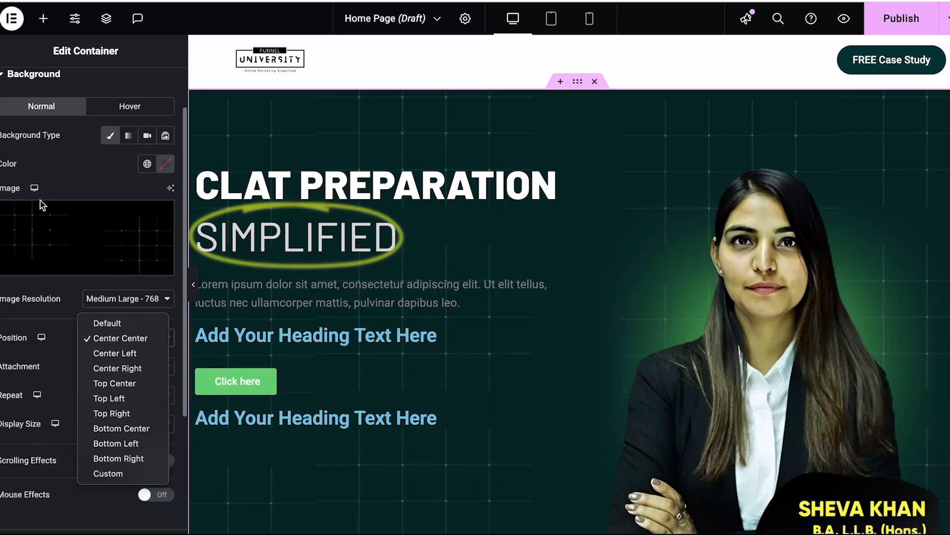
click(88, 75)
click(87, 76)
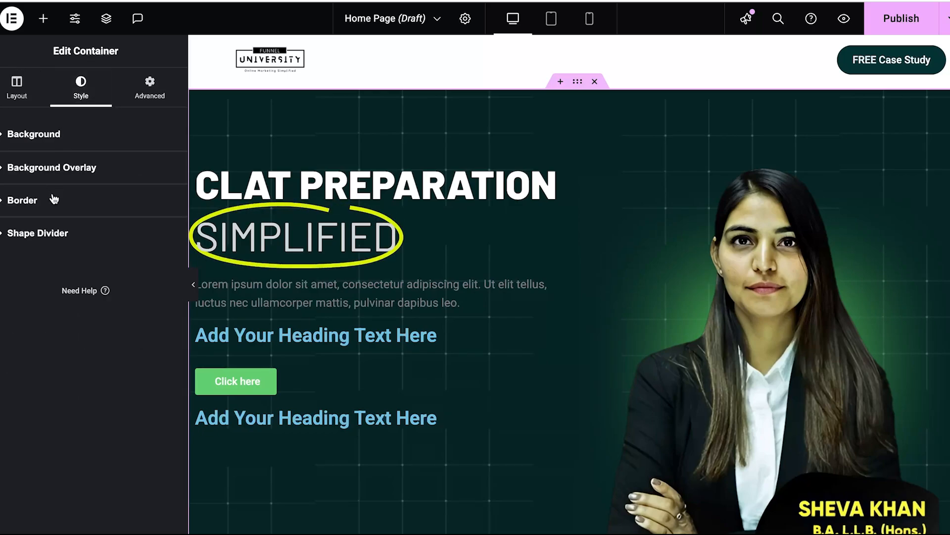
- Raise the outer hero container's background overlay opacity to 0.86 and preview the hero without the editing panel
click(55, 168)
scroll(60, 287, down, 3)
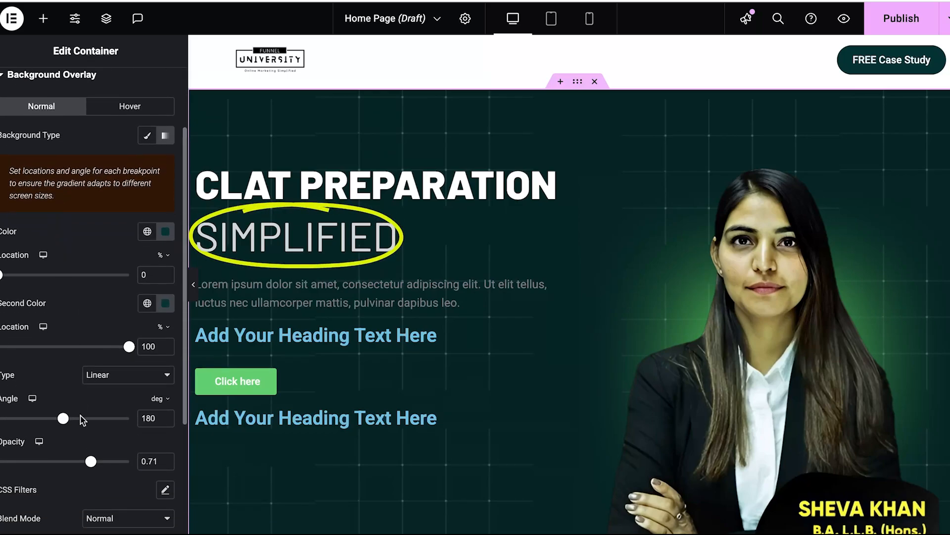
drag(91, 466, 111, 466)
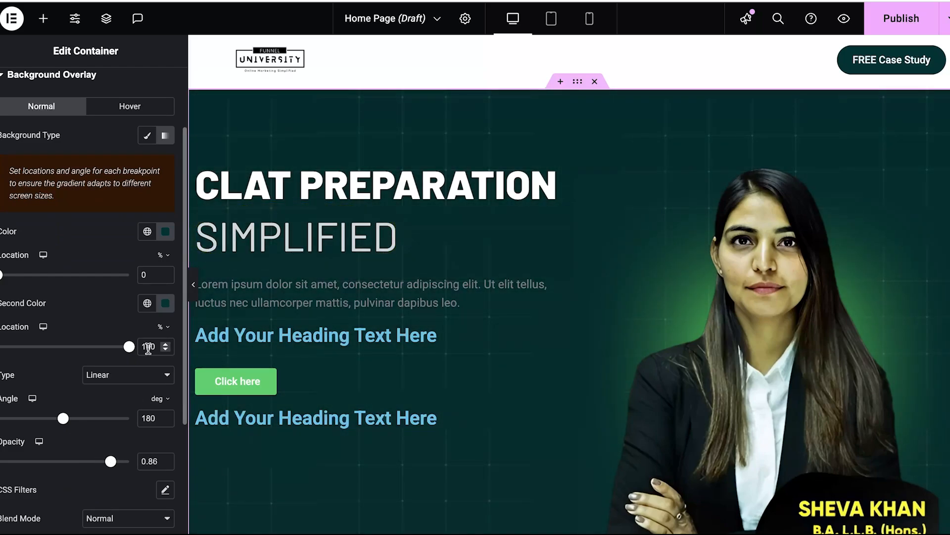
click(193, 285)
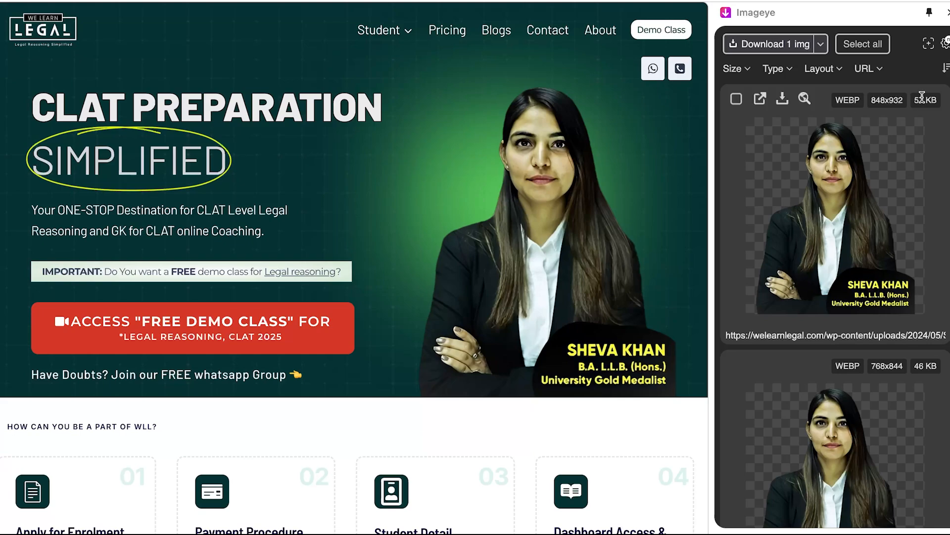
- Close the Imageye image list on the reference page and review the section outline in the Home page Google Doc
click(947, 13)
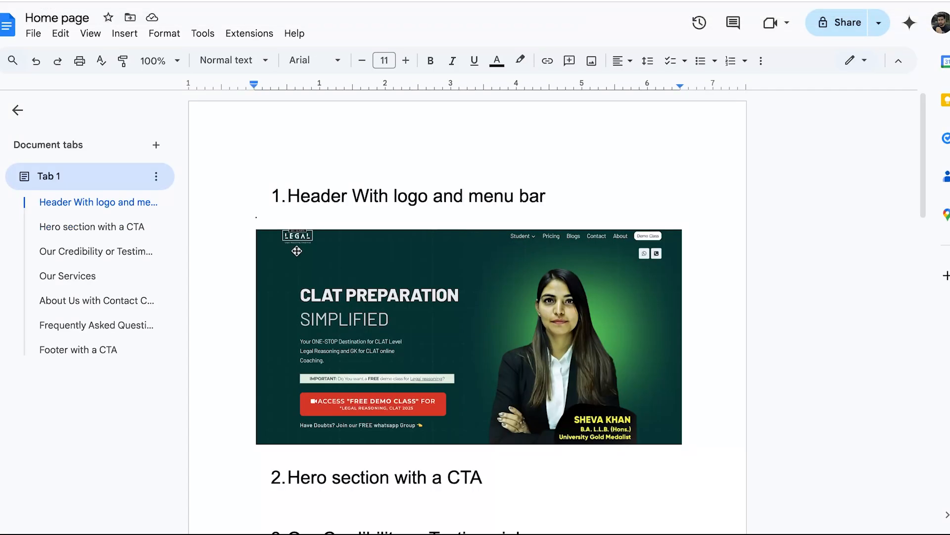
scroll(296, 250, down, 5)
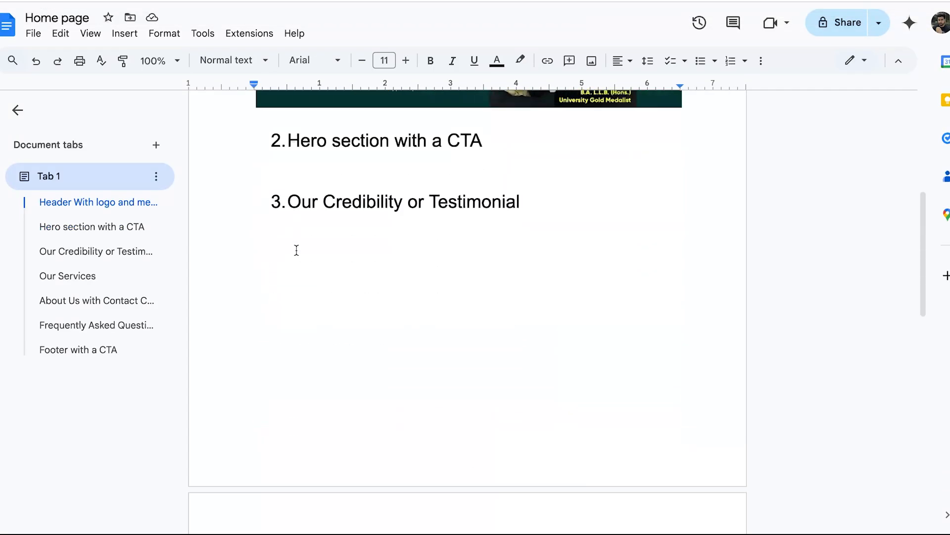
scroll(297, 250, down, 3)
scroll(295, 251, up, 10)
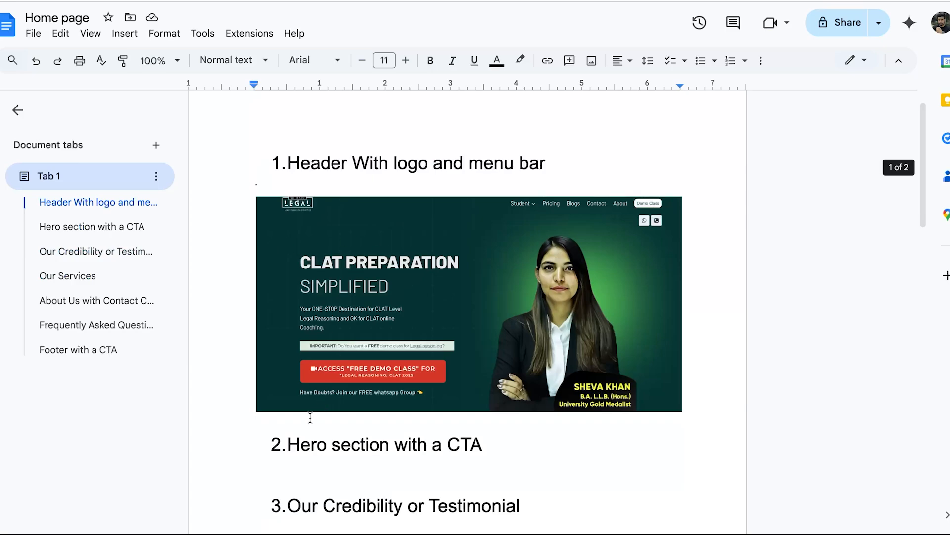
scroll(318, 423, down, 5)
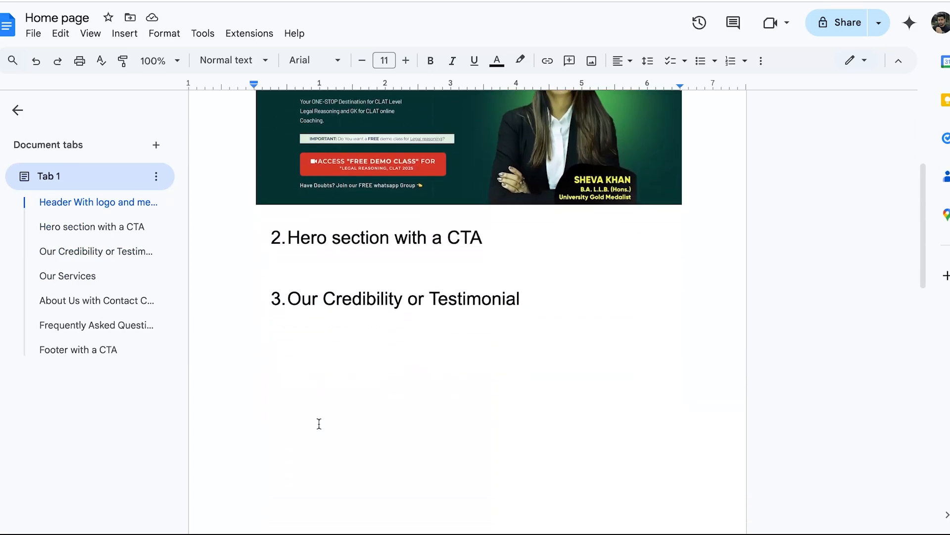
scroll(319, 424, down, 5)
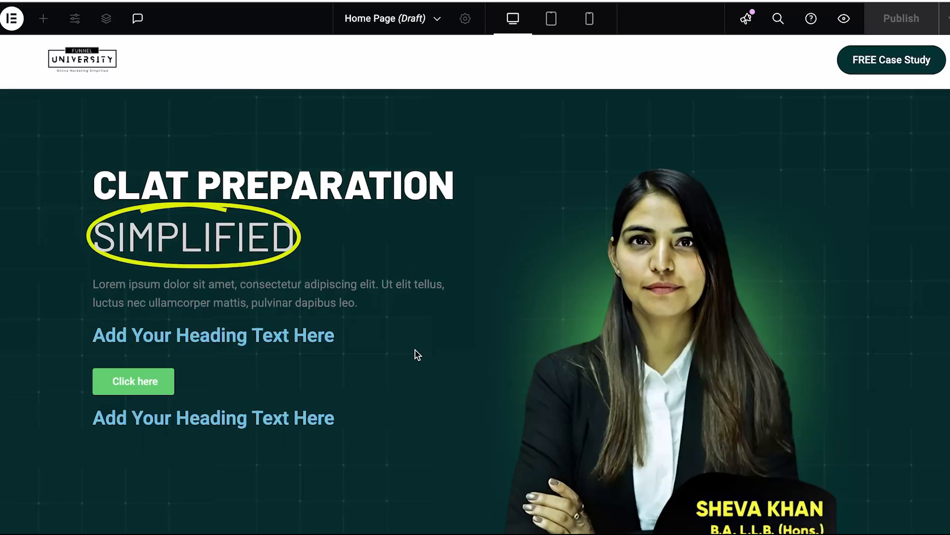
- Restore the Elementor editing panel and publish the Home Page
key(ctrl+p)
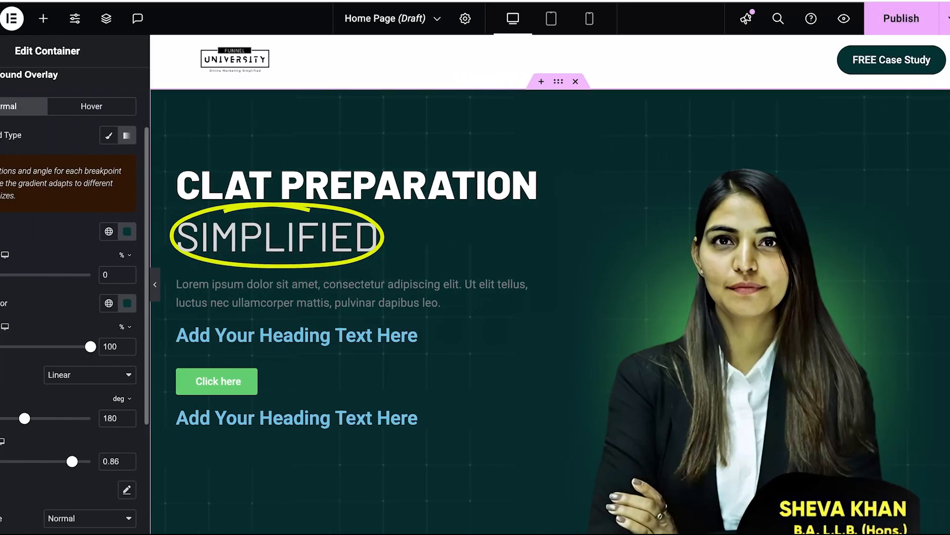
click(890, 16)
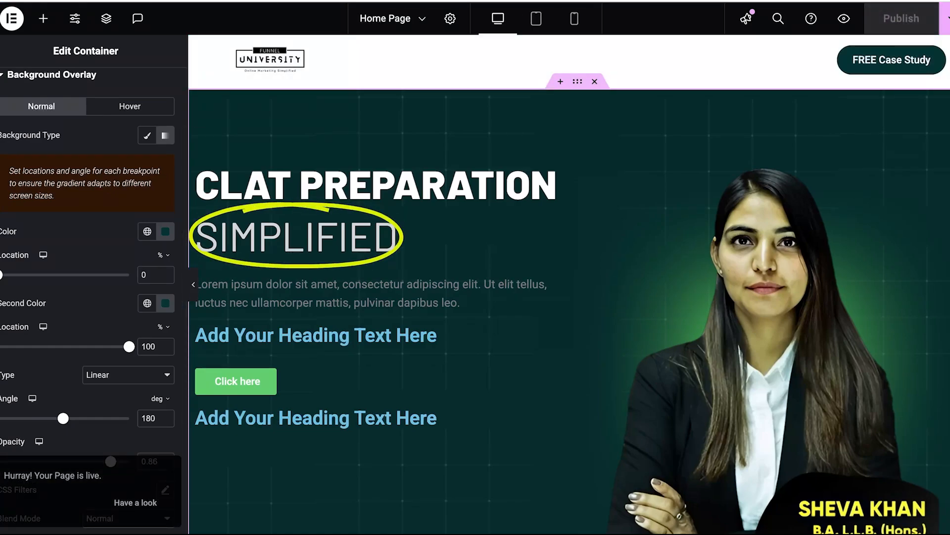
- Open the Funnel university WordPress dashboard in a new browser tab and go to its Reading settings
key(super+t)
text(f)
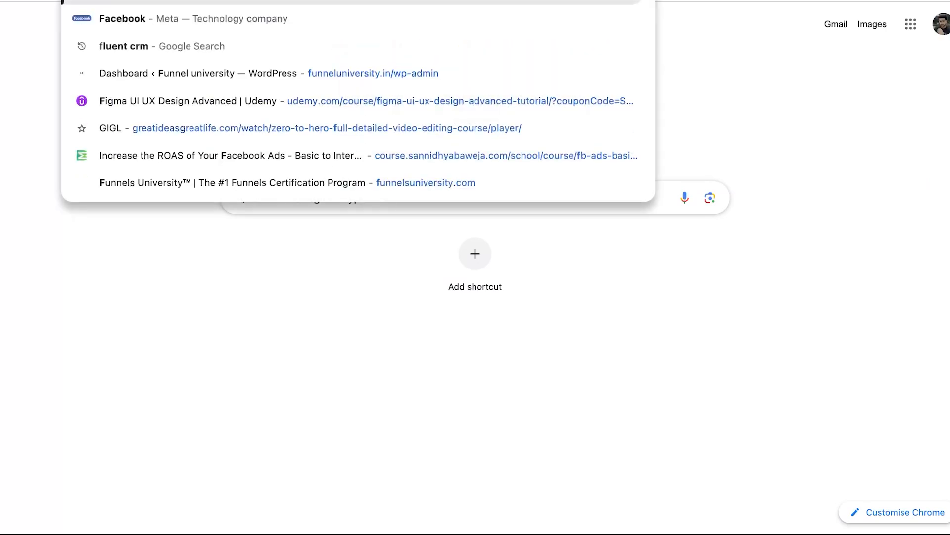
click(498, 72)
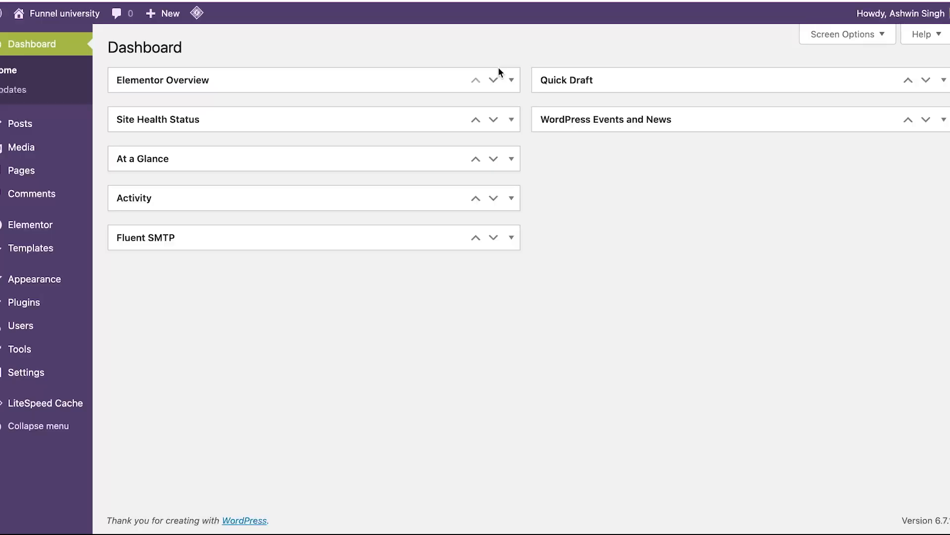
mouse_move(43, 370)
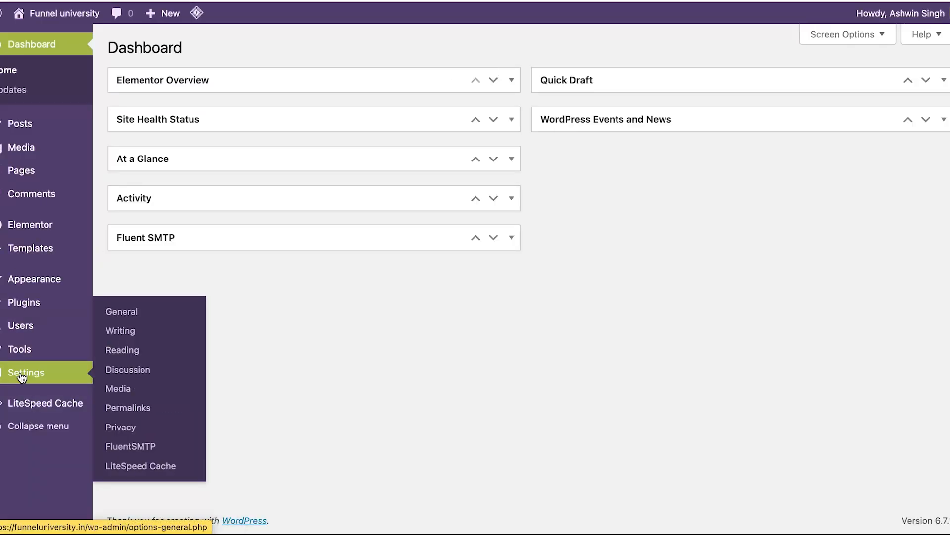
click(122, 351)
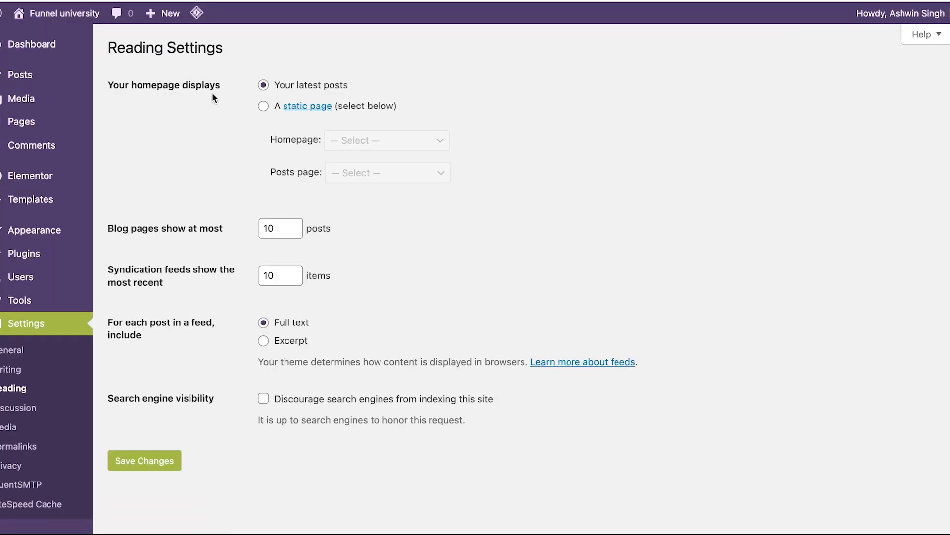
key(ctrl+t)
text(f)
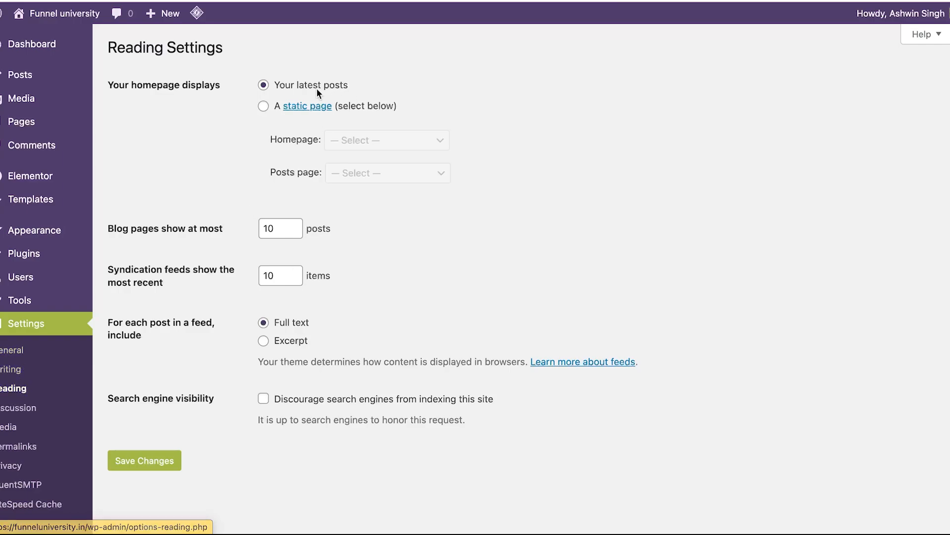
- Make the static page Home Page the site's homepage, save the changes, and check the live homepage
click(263, 106)
click(336, 144)
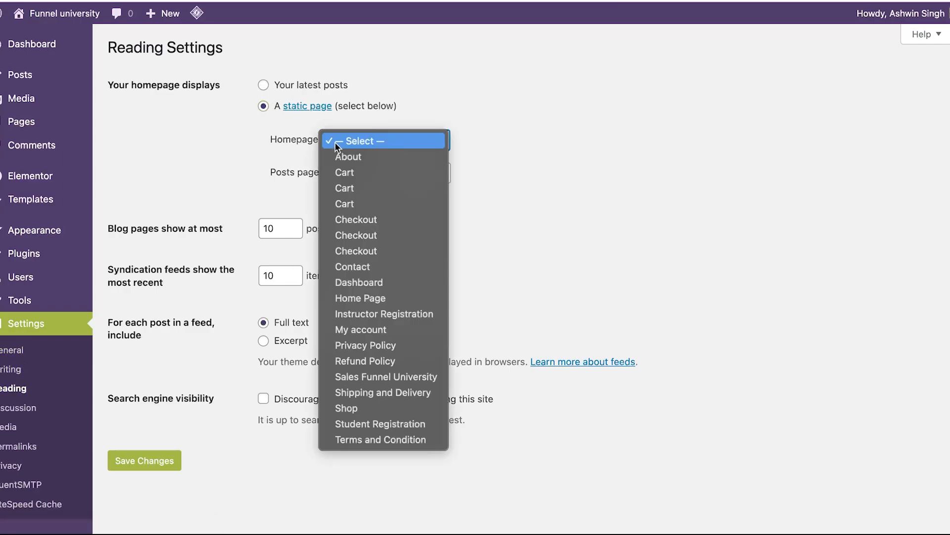
click(405, 299)
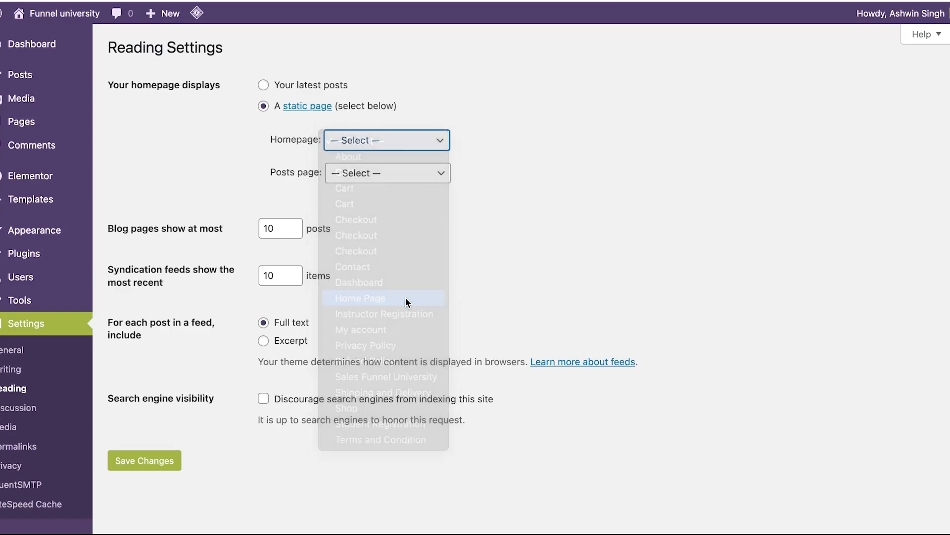
click(170, 464)
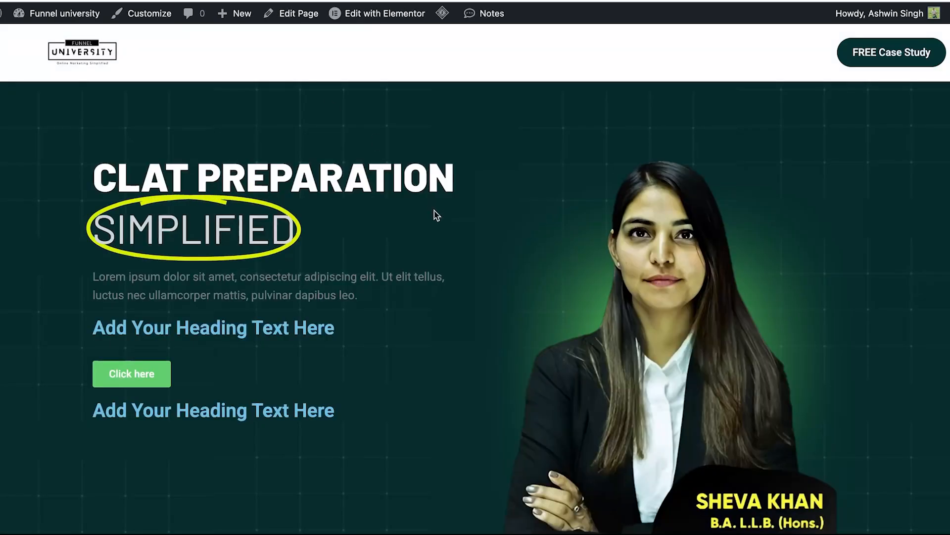
scroll(436, 216, down, 2)
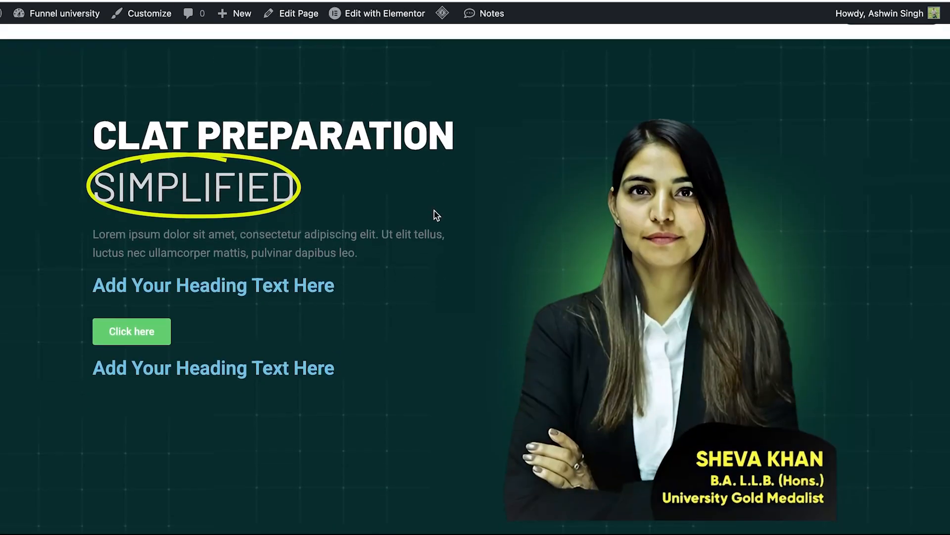
scroll(436, 216, up, 2)
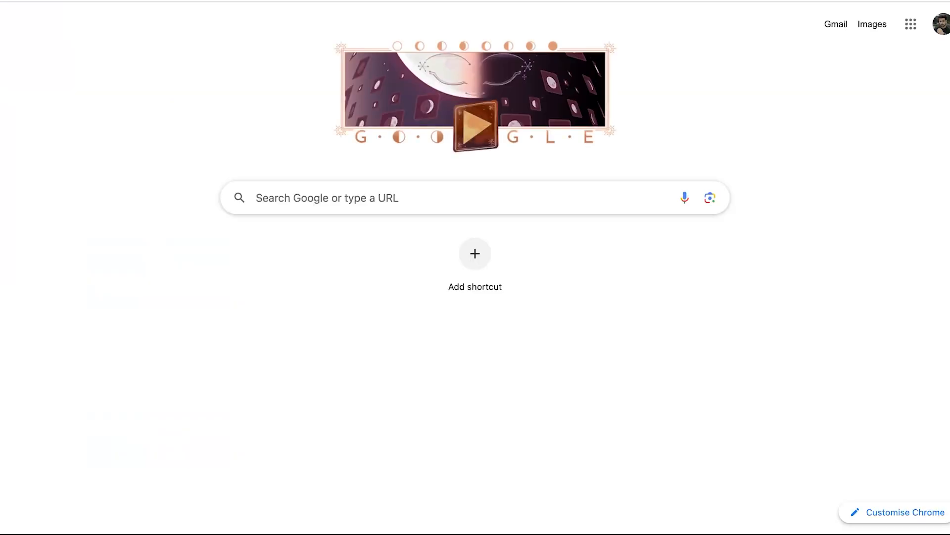
- Search Google for "elementor desings envato elment", open Envato's Elementor & Elementor Pro Template Kits page and browse the kits
text(elemen)
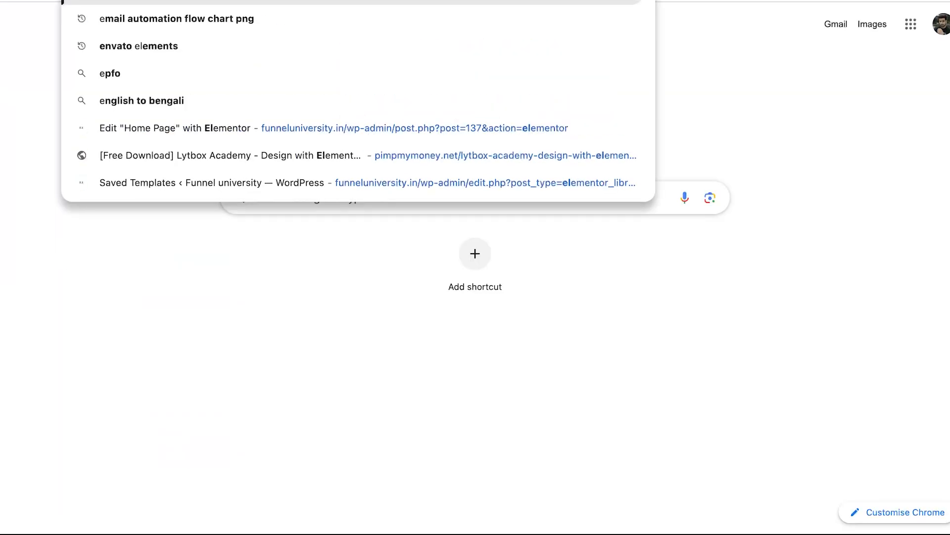
text(tor)
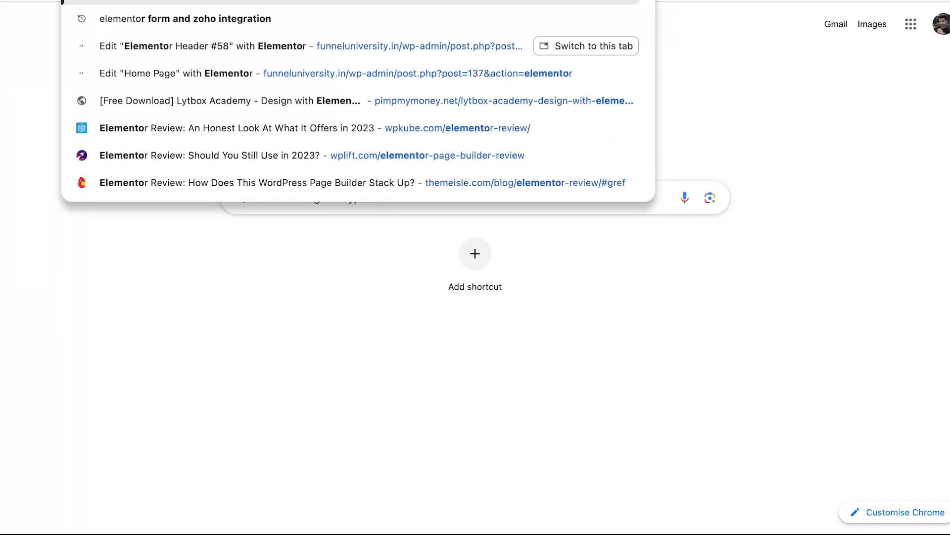
text( de)
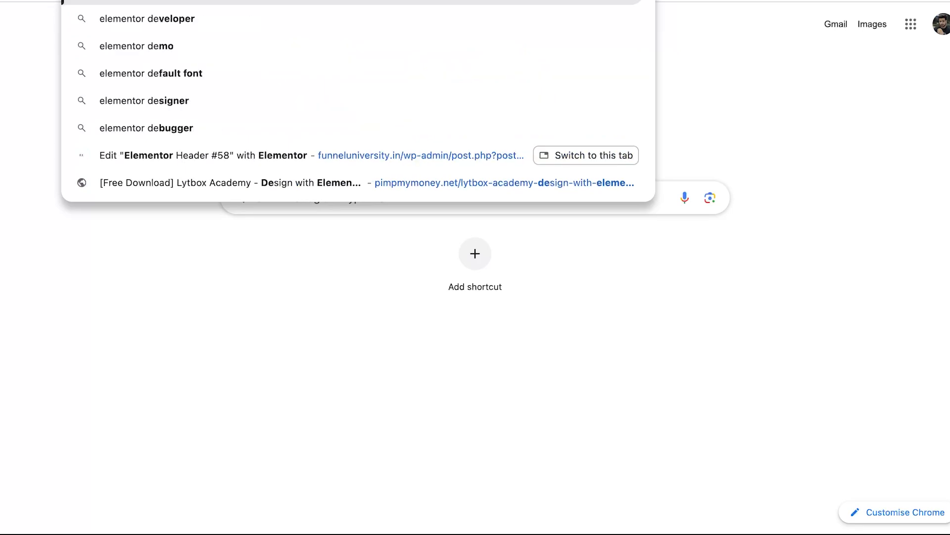
text(sign en)
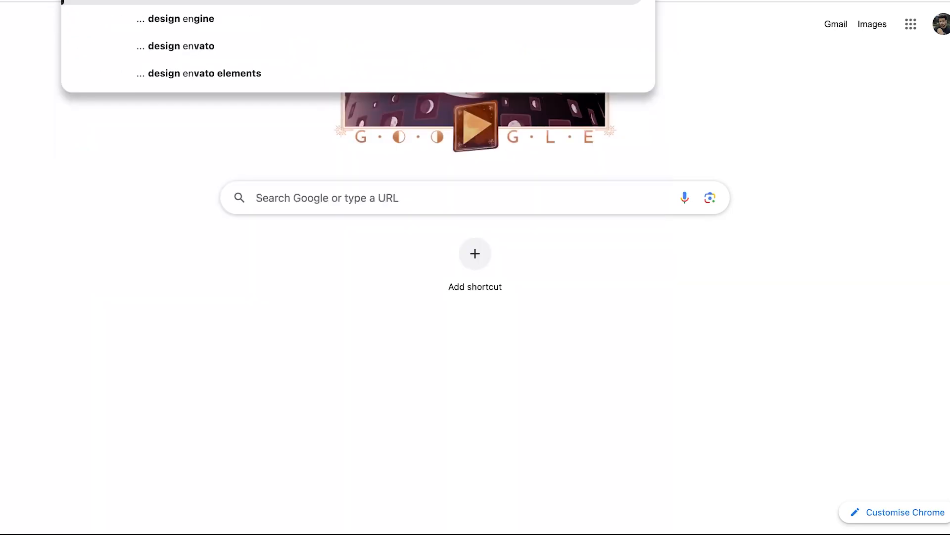
text(vato)
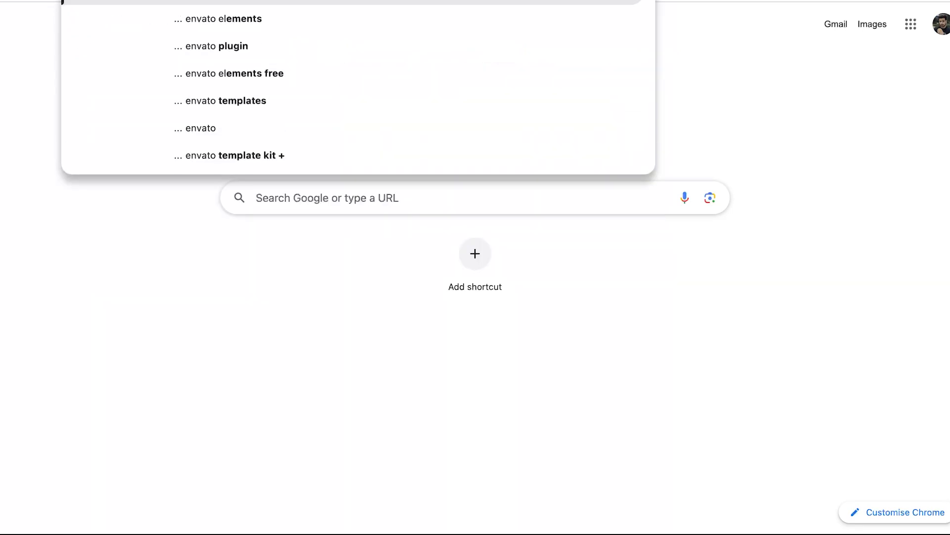
text(ment)
key(Return)
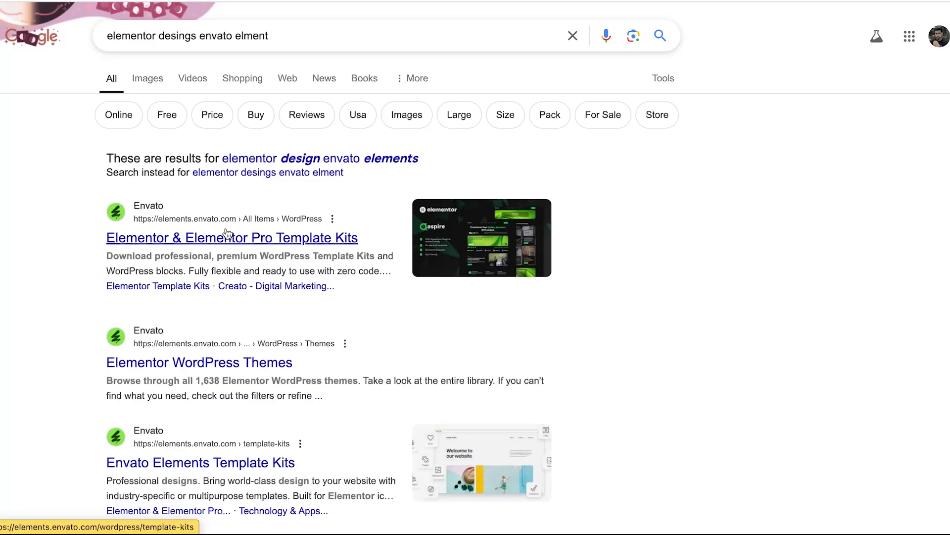
click(227, 232)
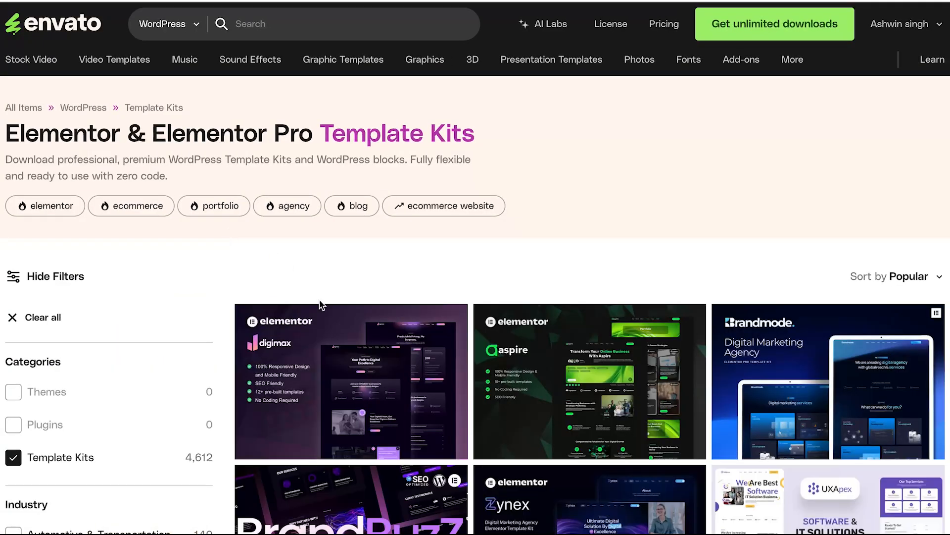
scroll(346, 377, down, 3)
scroll(346, 377, down, 5)
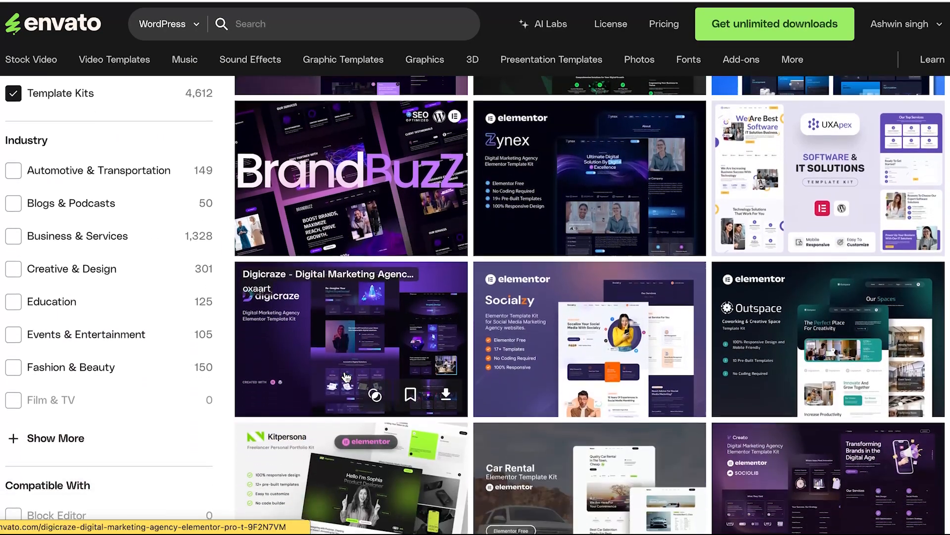
scroll(346, 378, down, 5)
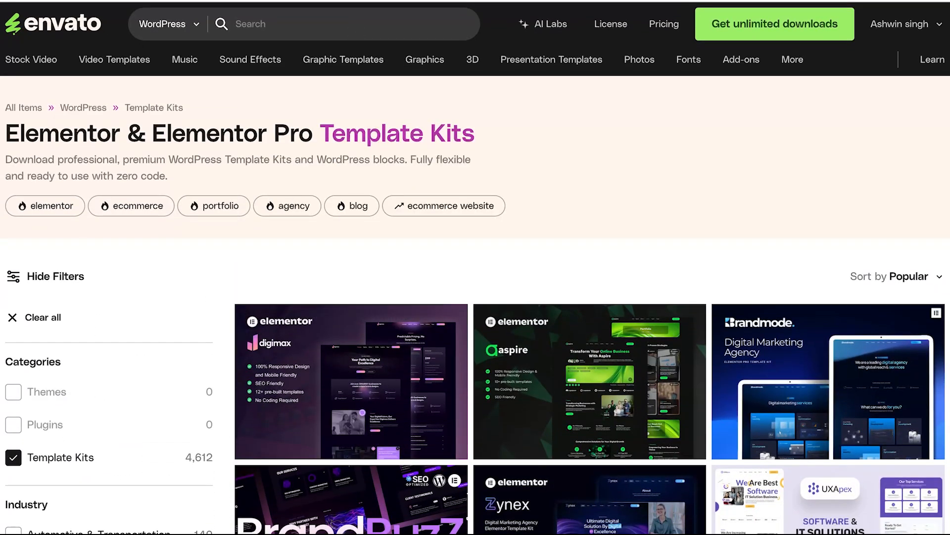
- Switch to the first of the other Chrome profiles, bring up the Envato template kits there, and open the Socialzy kit's page
click(934, 1)
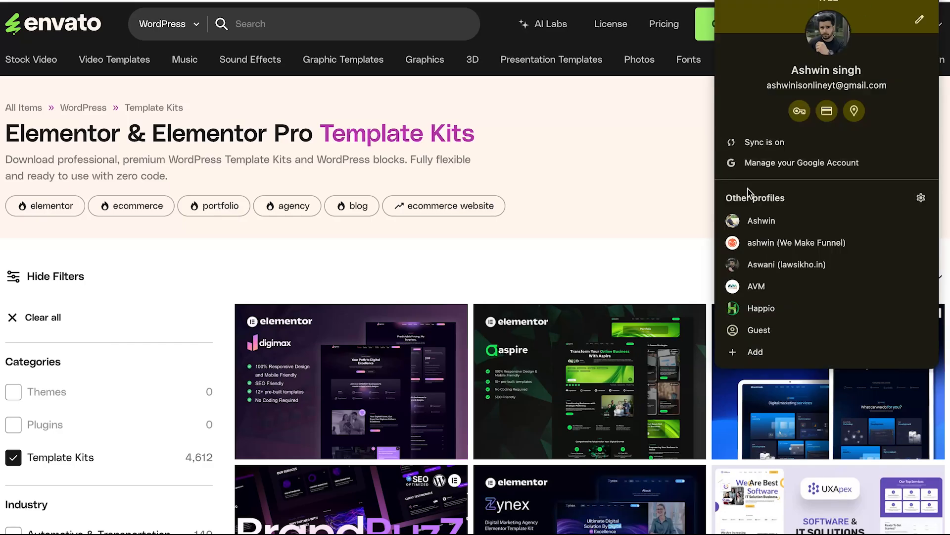
click(757, 219)
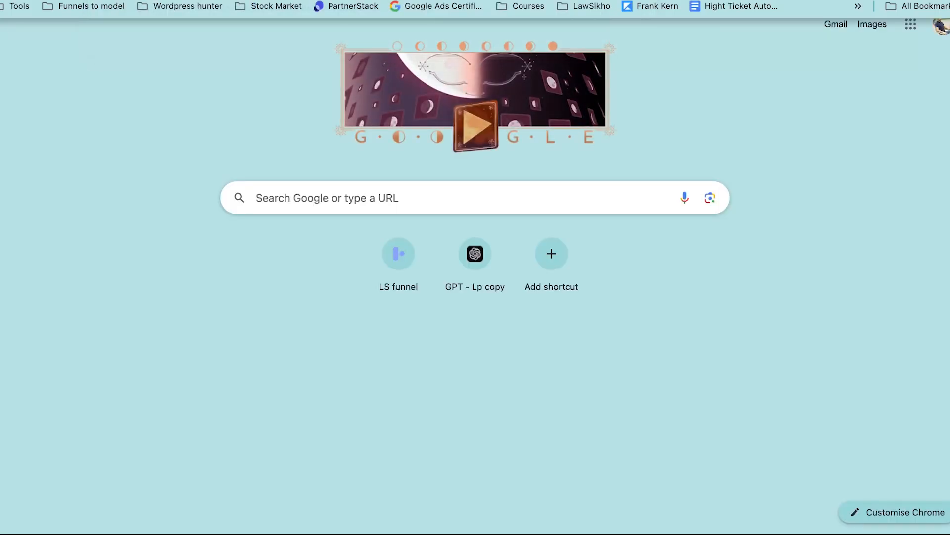
key(ctrl+super+f)
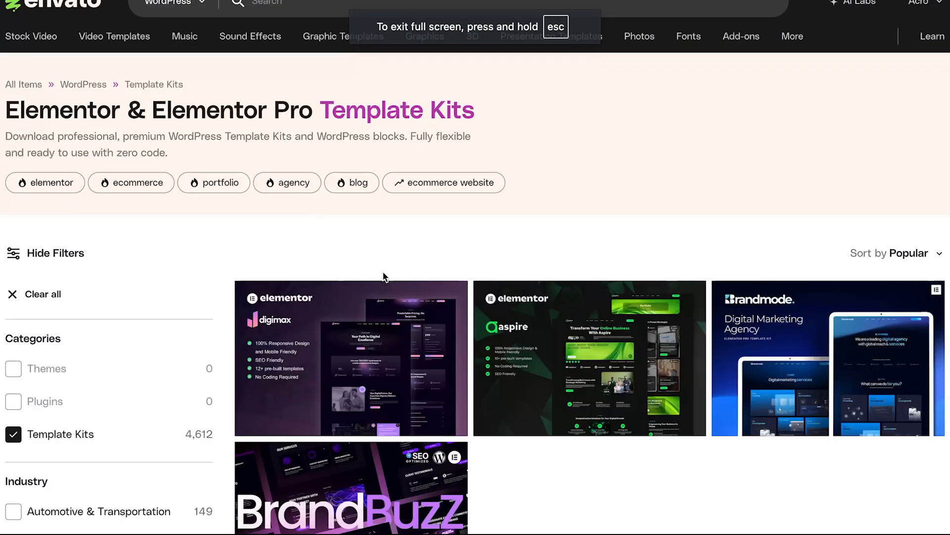
scroll(385, 278, down, 5)
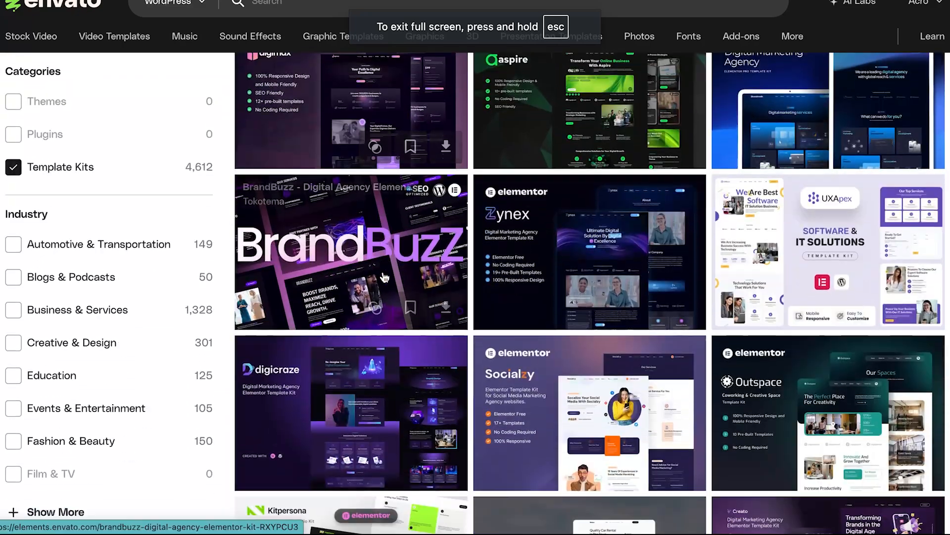
scroll(385, 277, down, 4)
click(582, 224)
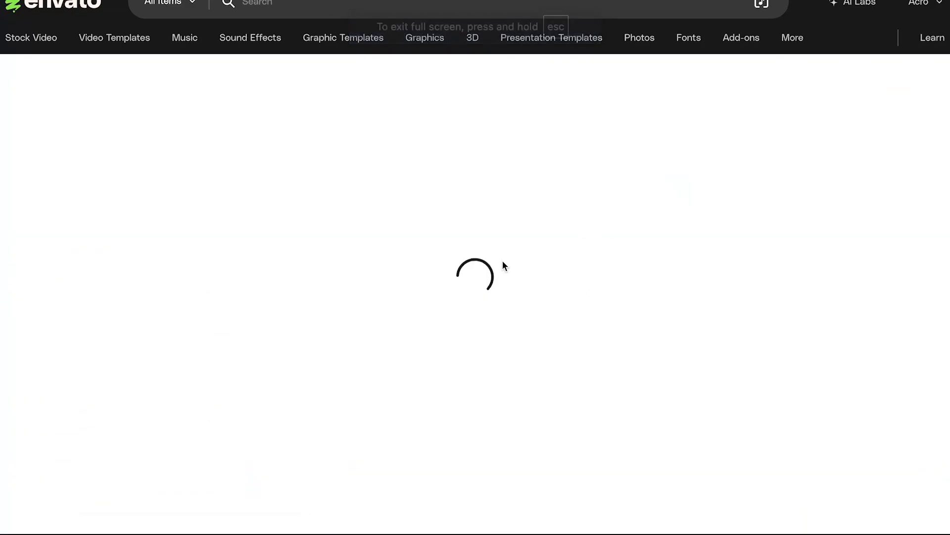
scroll(376, 293, down, 1)
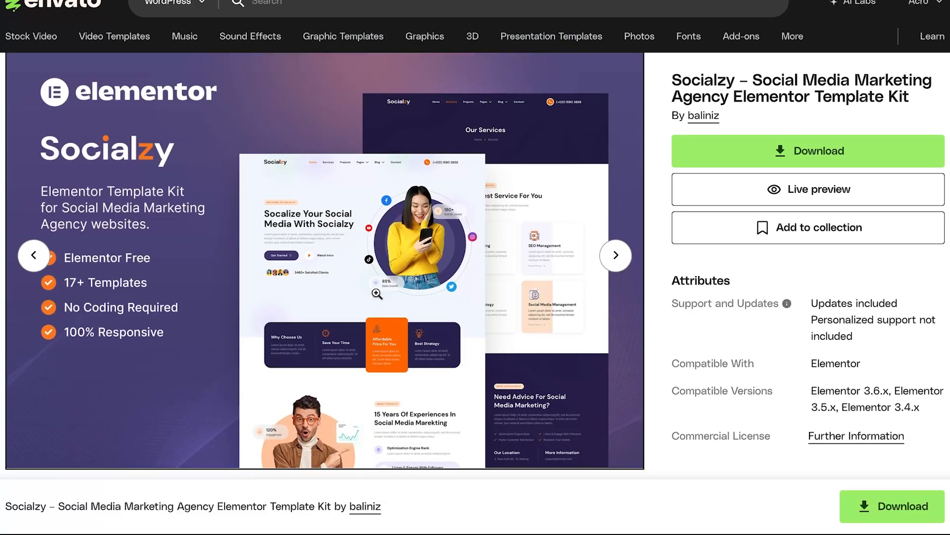
- Open the Socialzy kit's live preview and look through its homepage design
click(822, 196)
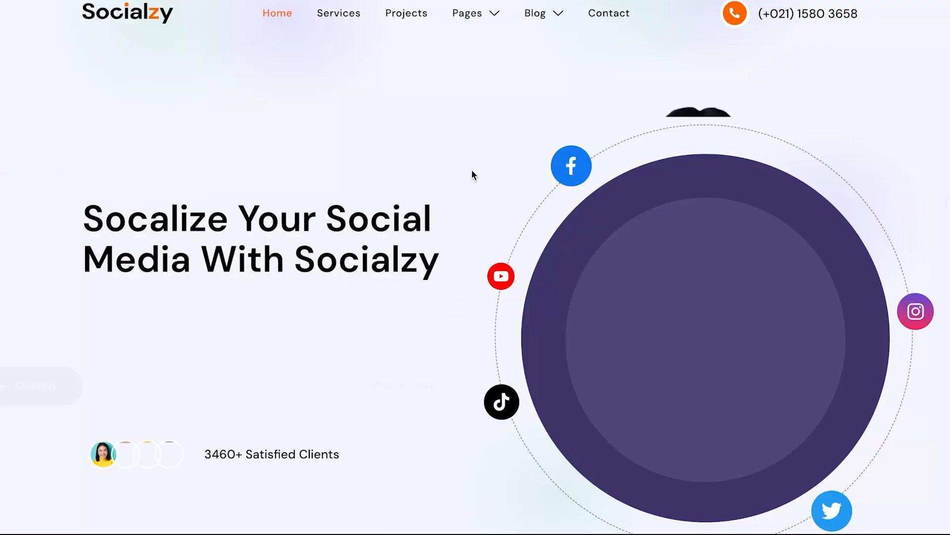
scroll(471, 171, down, 2)
scroll(473, 172, down, 10)
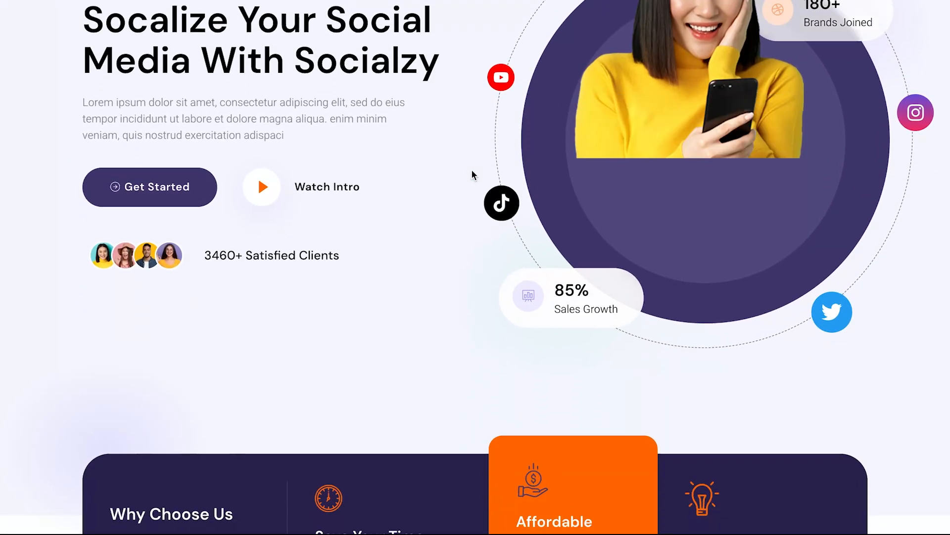
scroll(473, 174, down, 12)
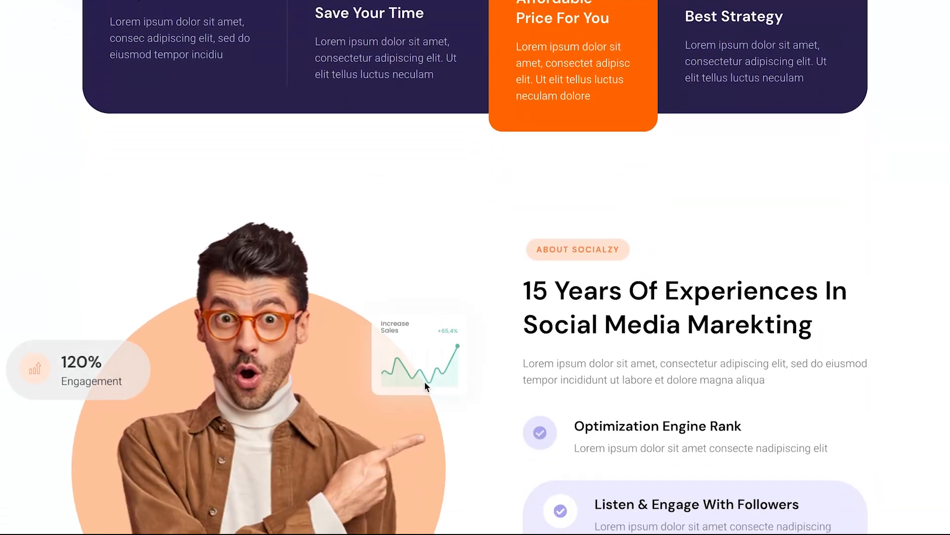
scroll(425, 383, down, 5)
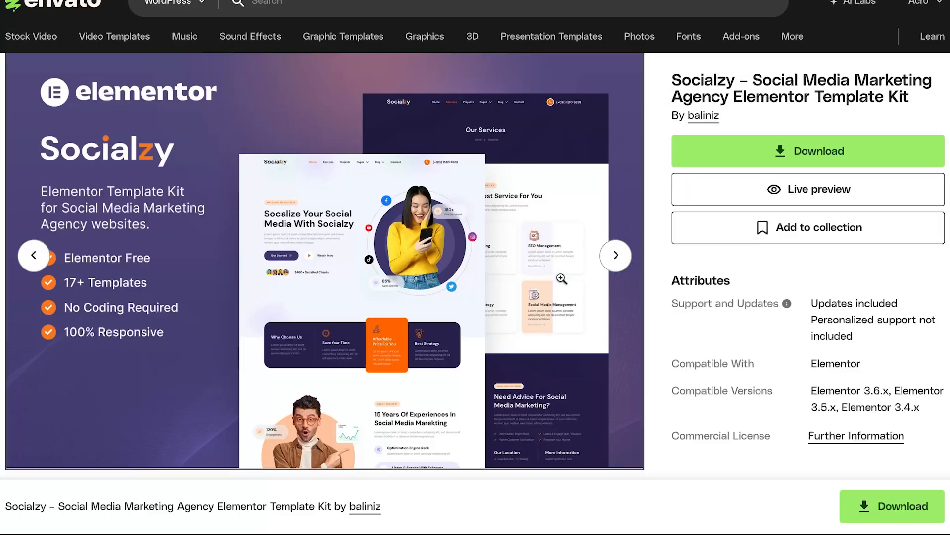
- Review the Socialzy kit's description, included templates, required plugins and usage instructions on its Envato page
scroll(416, 311, down, 8)
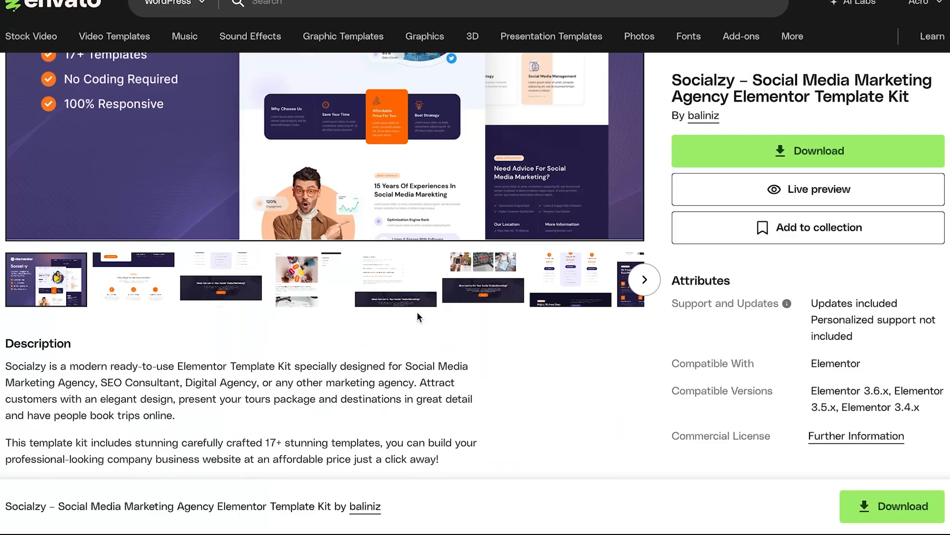
scroll(416, 311, down, 5)
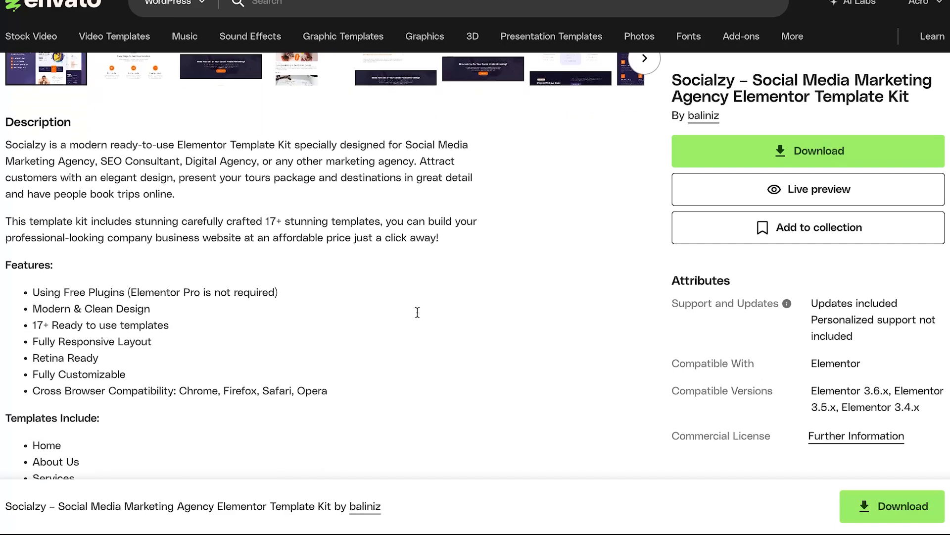
scroll(417, 311, down, 6)
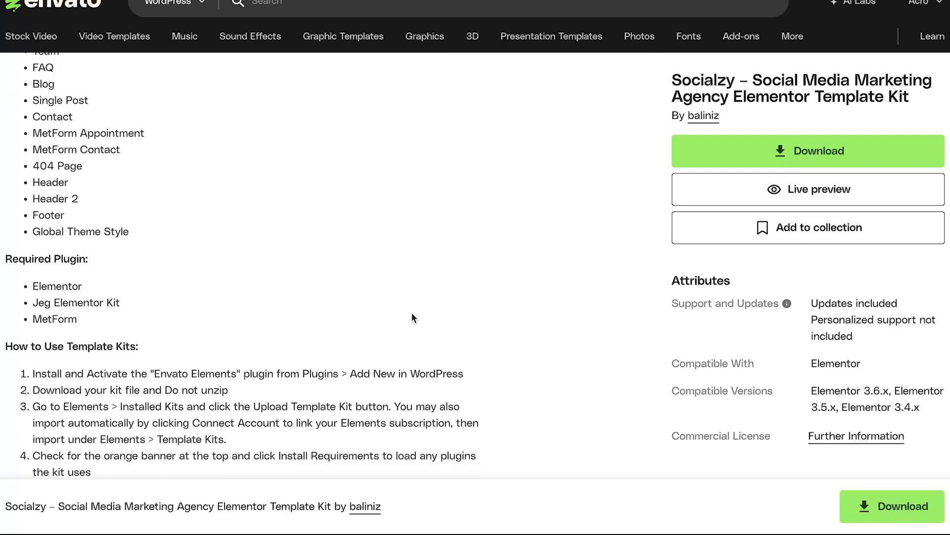
double_click(44, 268)
click(86, 266)
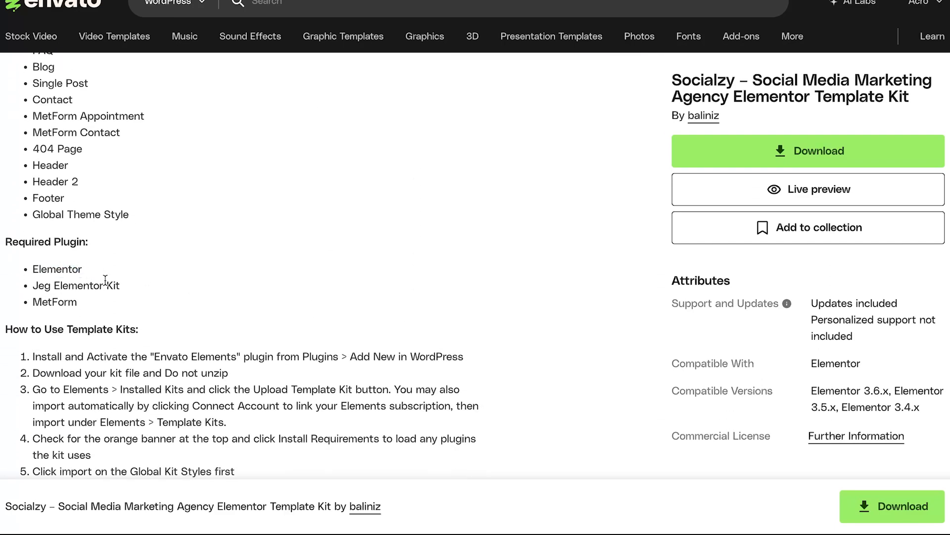
drag(129, 283, 98, 281)
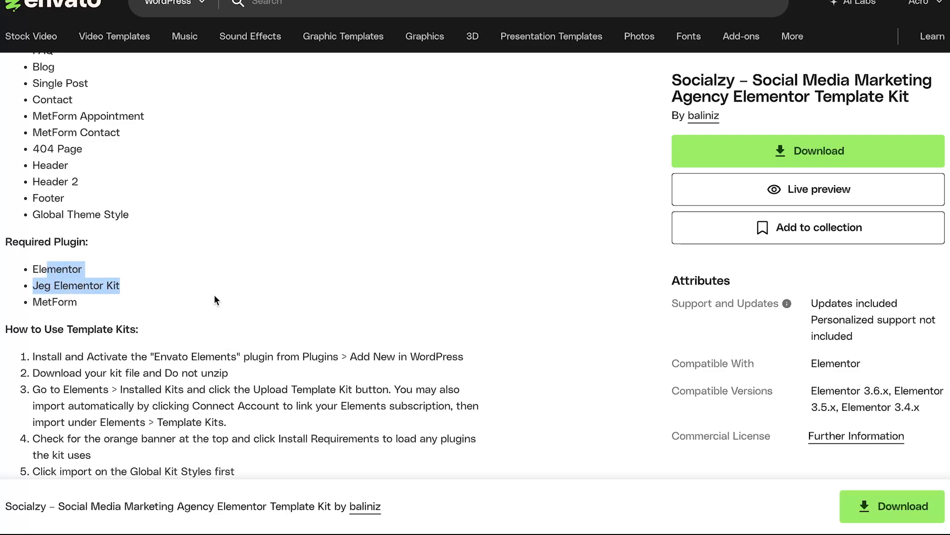
- Download the Socialzy – Social Media Marketing Agency Elementor Template Kit from Envato
scroll(148, 339, up, 15)
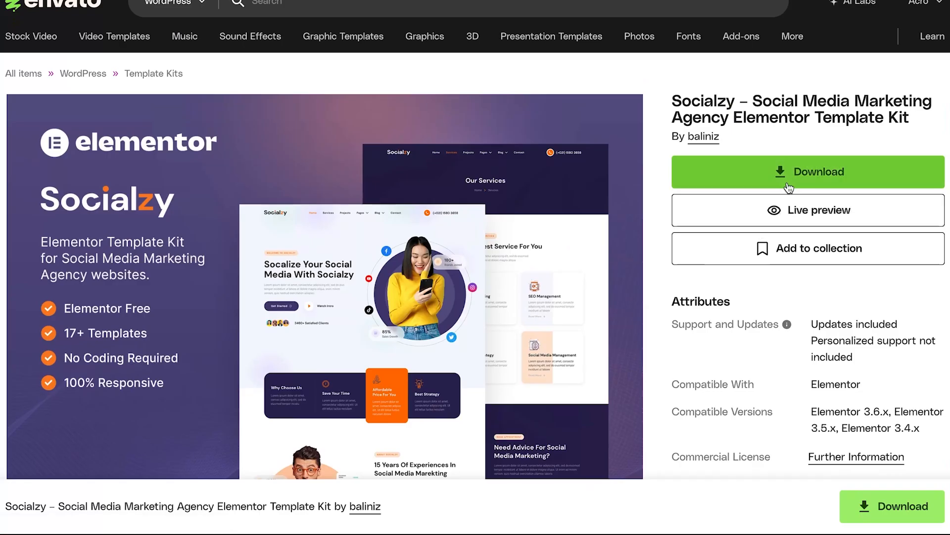
click(789, 187)
click(612, 419)
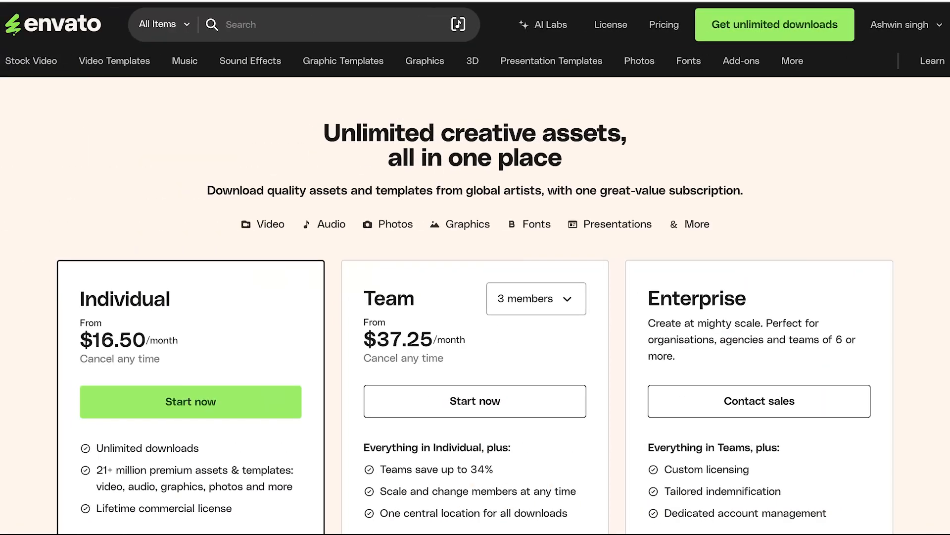
- Review Envato's Individual, Team and Enterprise subscription plans and the asset categories on its pricing page
scroll(447, 356, down, 2)
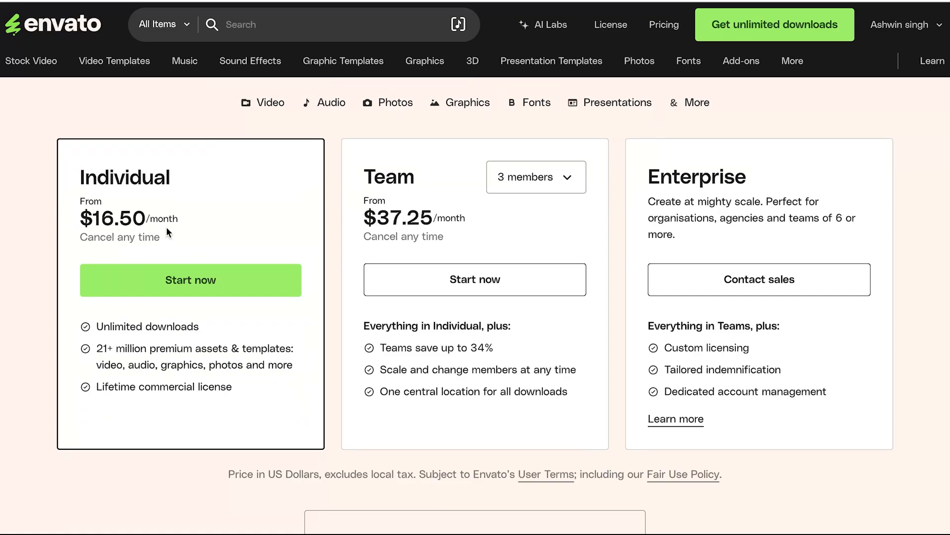
scroll(206, 242, up, 3)
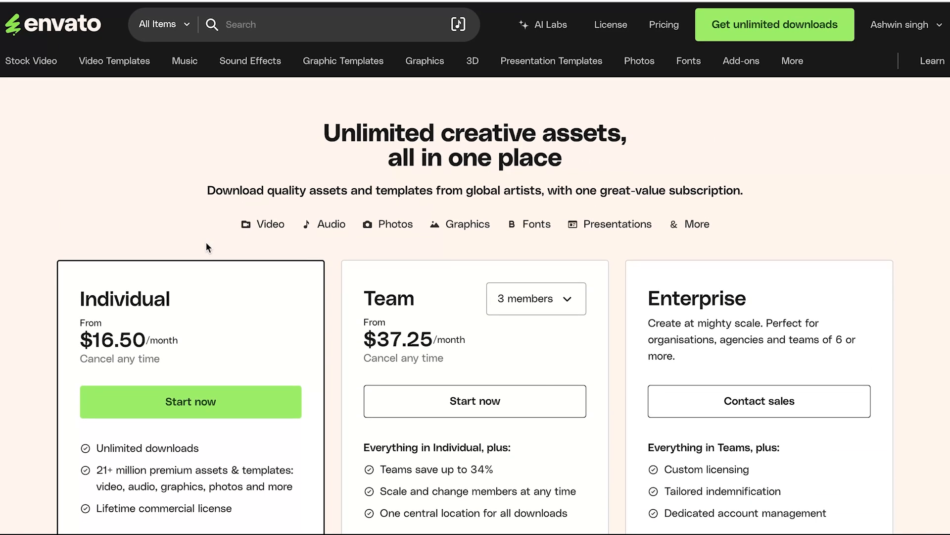
mouse_move(146, 66)
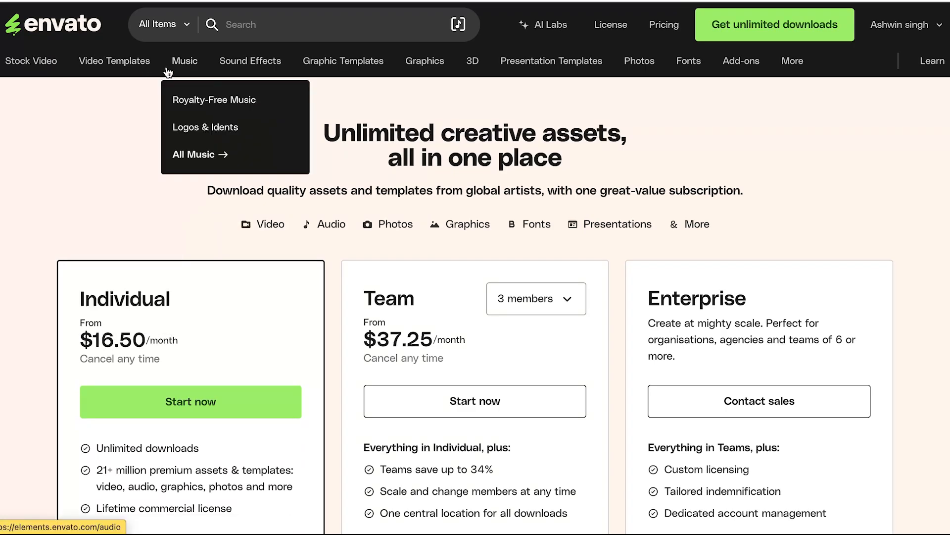
mouse_move(331, 68)
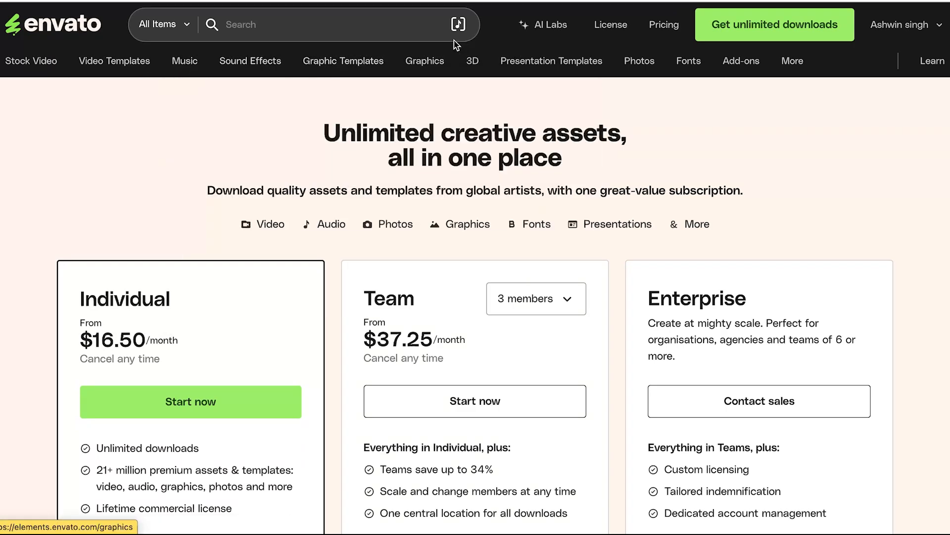
mouse_move(552, 77)
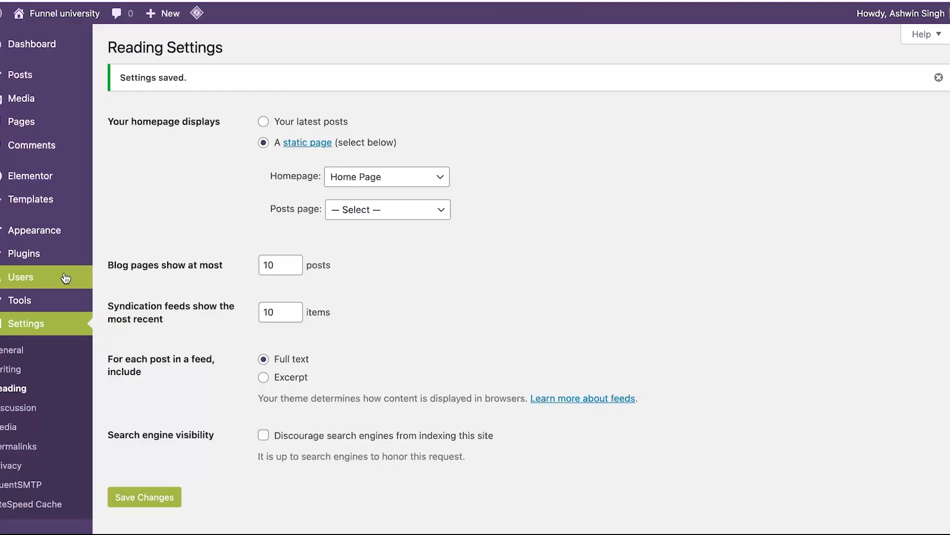
- Go to the Add Plugins page of the Funnel university WordPress dashboard and search the plugins for "envato"
scroll(30, 238, down, 2)
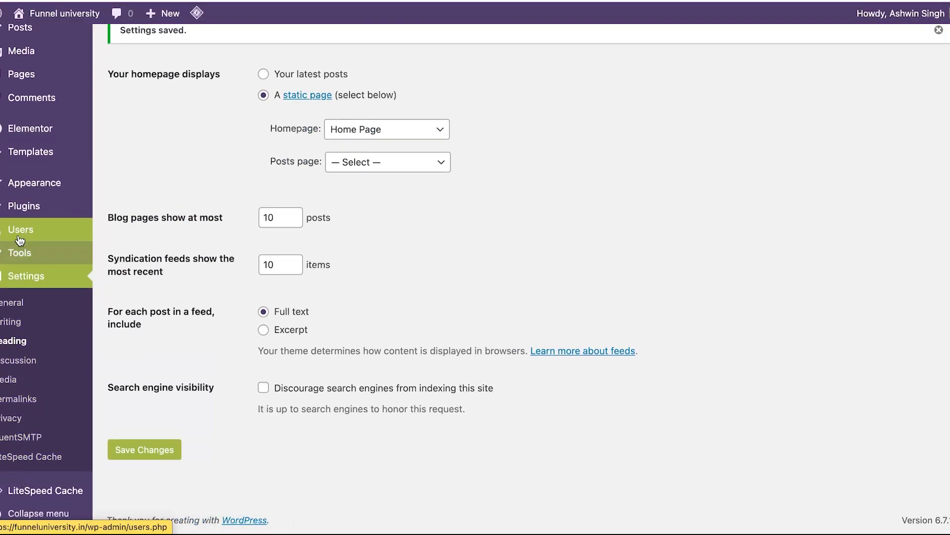
mouse_move(28, 208)
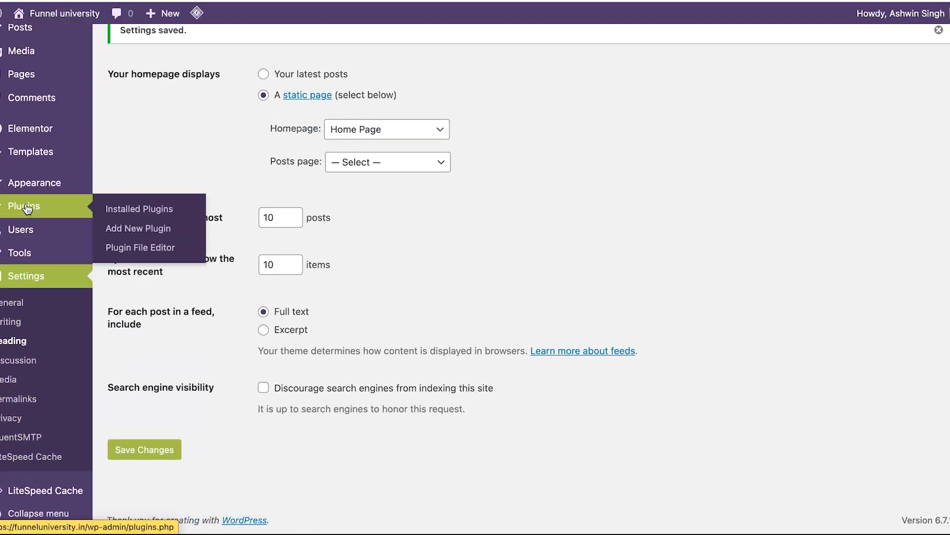
click(154, 227)
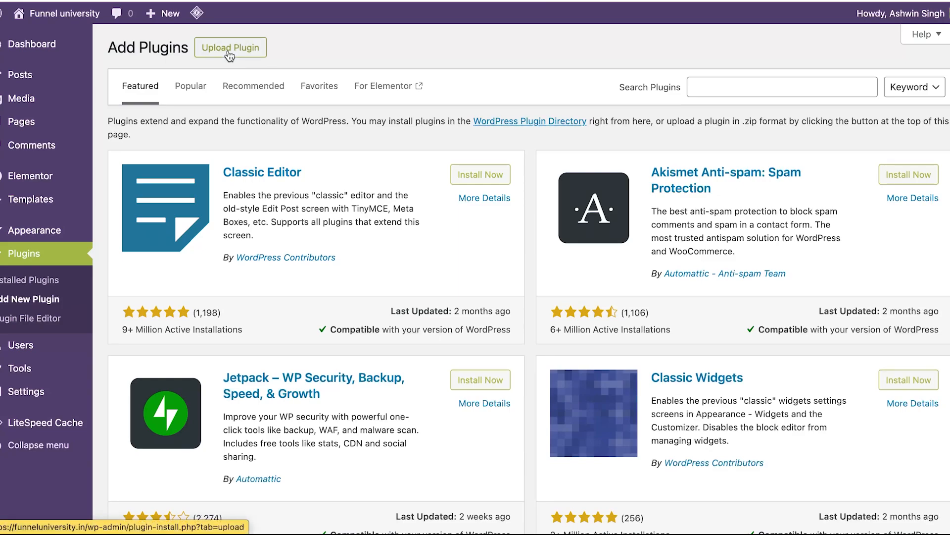
click(782, 88)
text(envato)
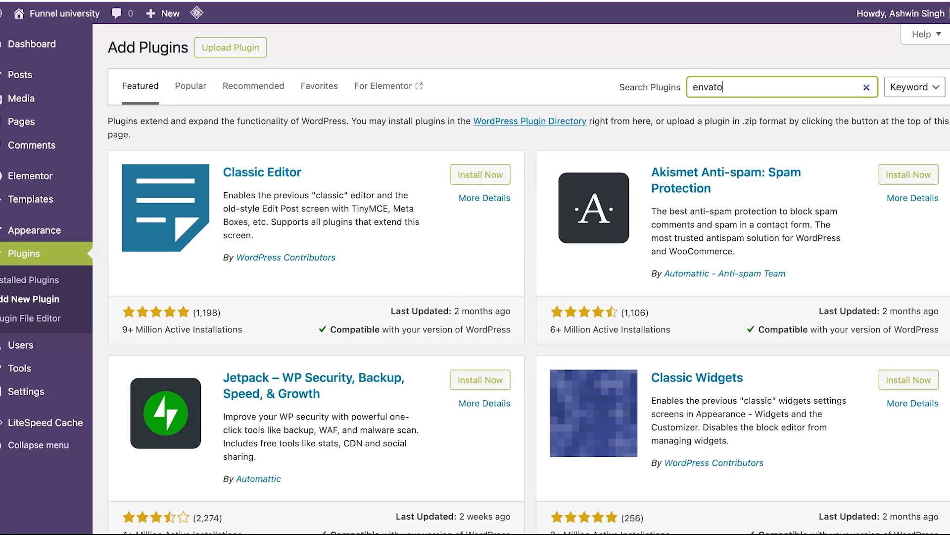
- Install and activate Envato's Template Kit – Import plugin from the plugin search results
scroll(553, 182, down, 2)
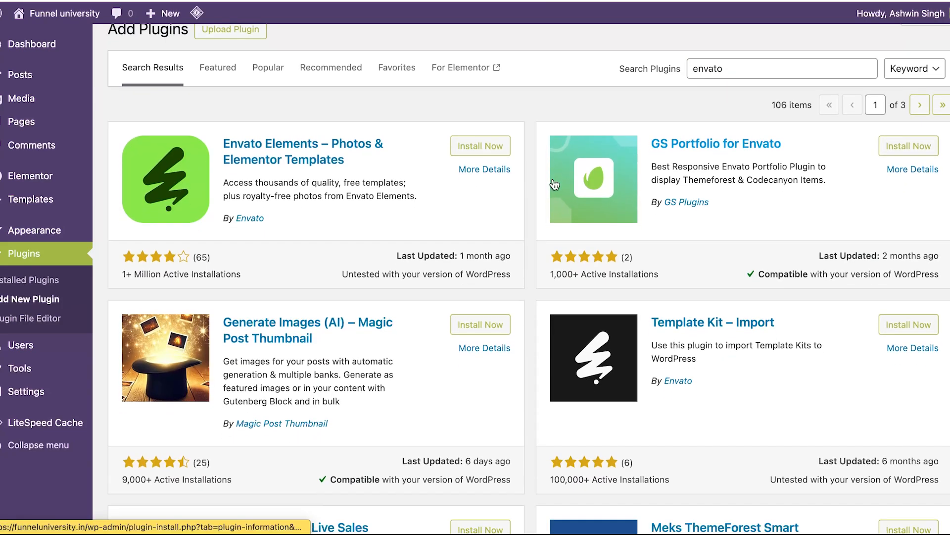
scroll(553, 182, up, 1)
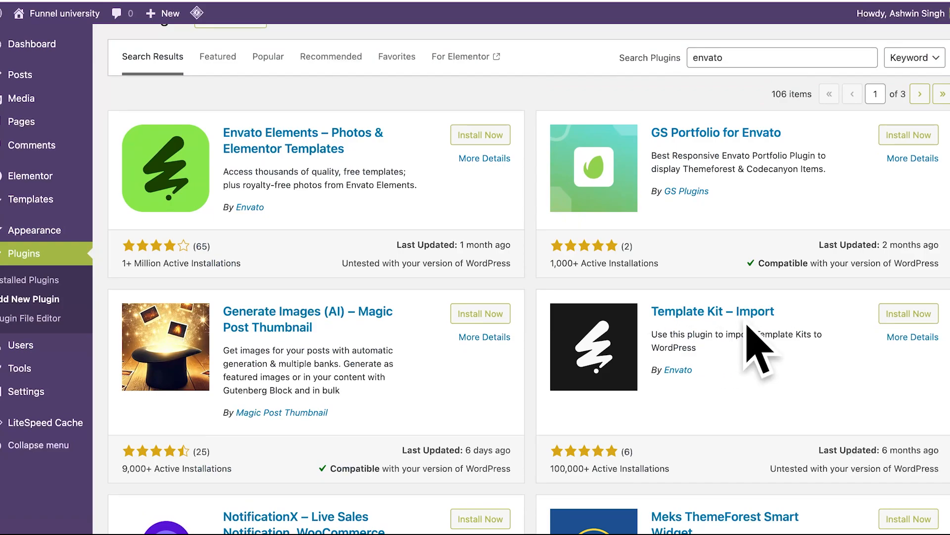
click(911, 315)
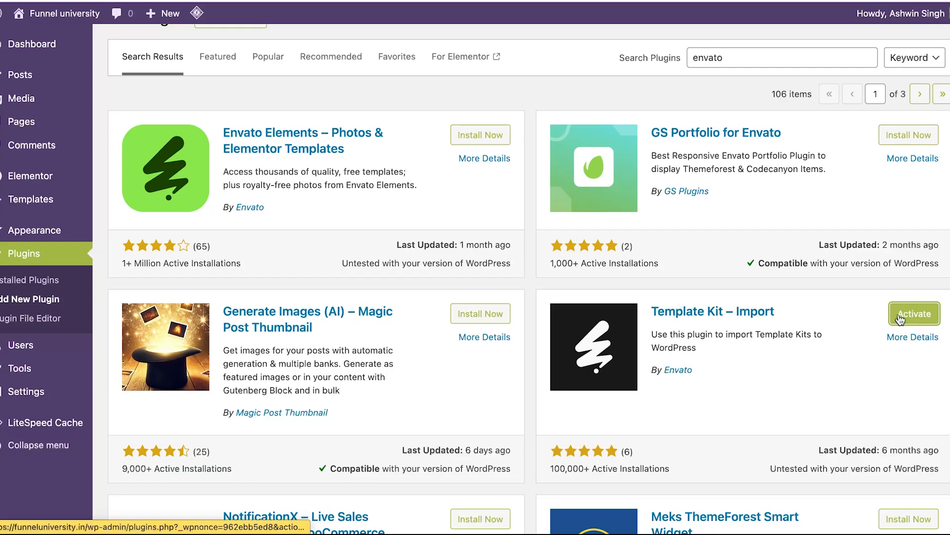
click(899, 317)
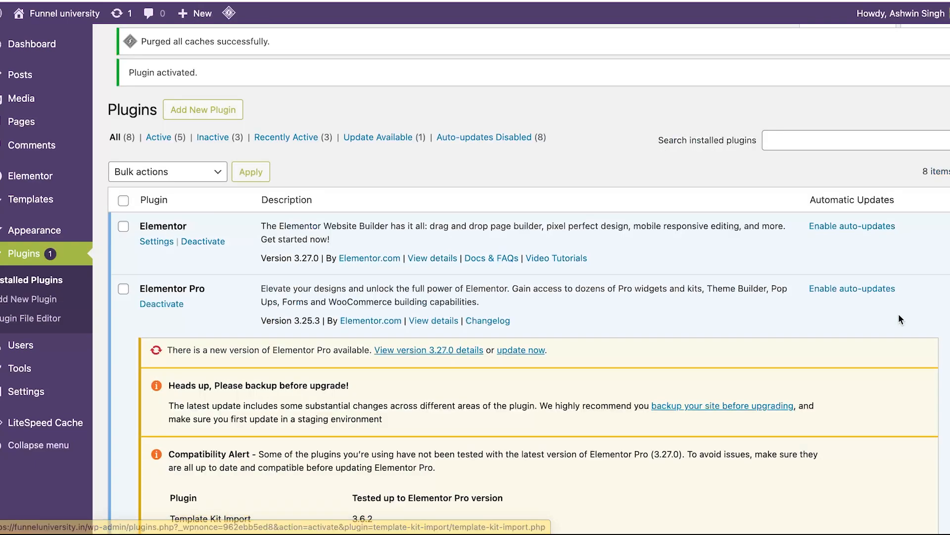
- Upload the Socialzy social media template kit ZIP file from Downloads to the site's installed Template Kits
mouse_move(5, 377)
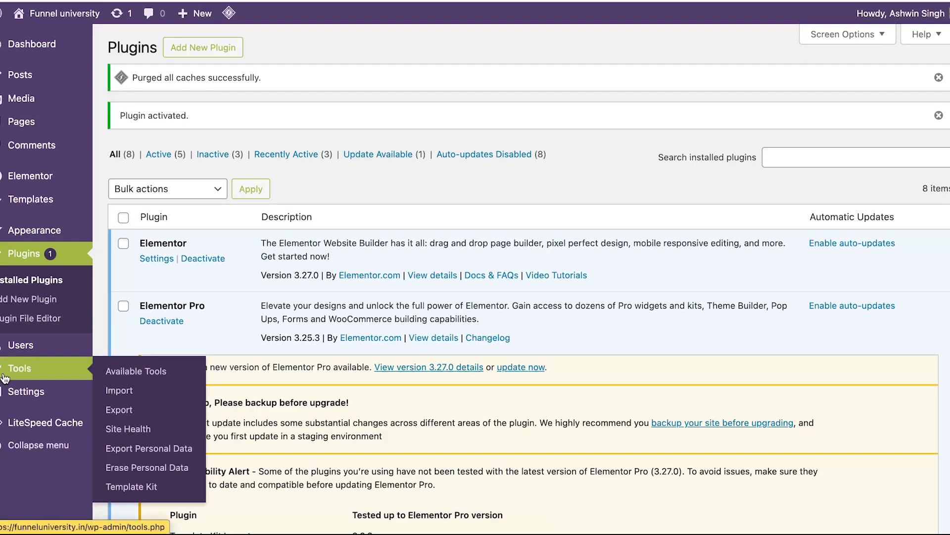
click(128, 487)
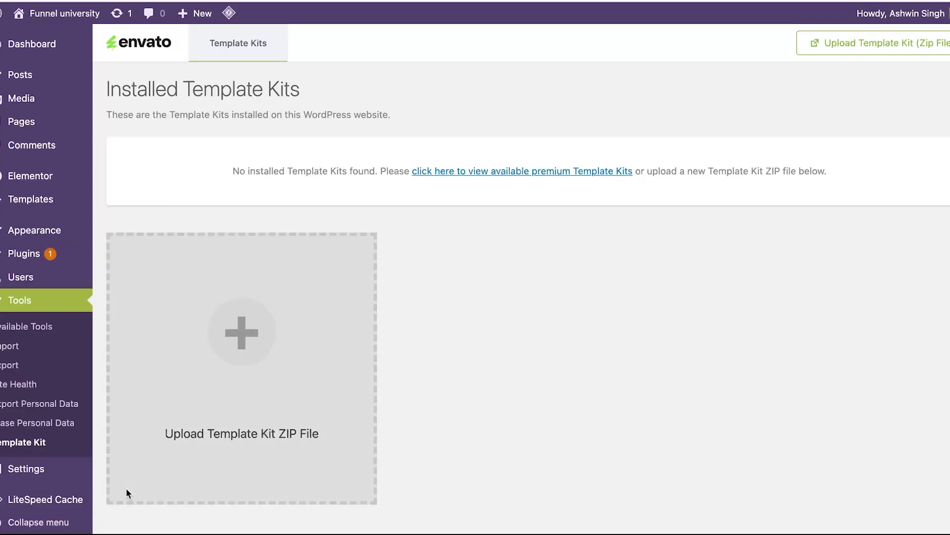
click(242, 327)
click(363, 148)
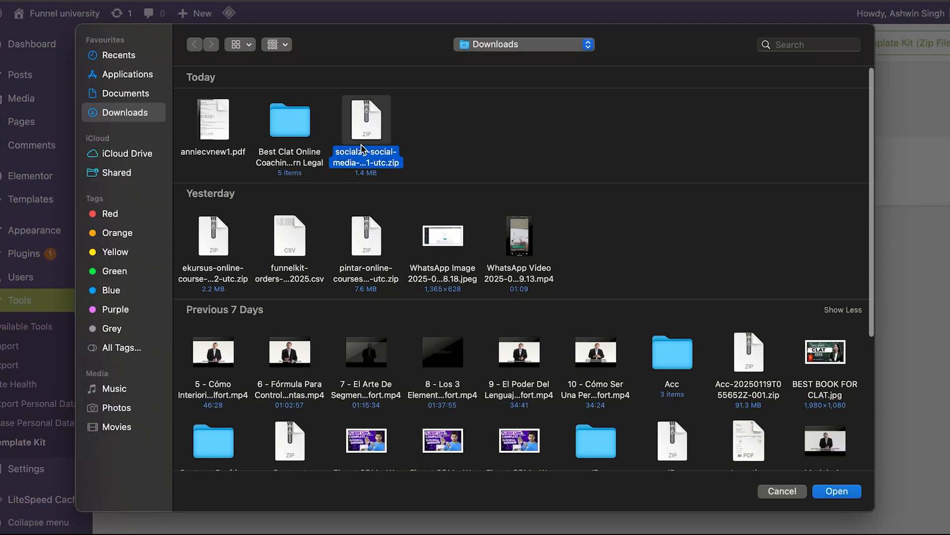
click(828, 491)
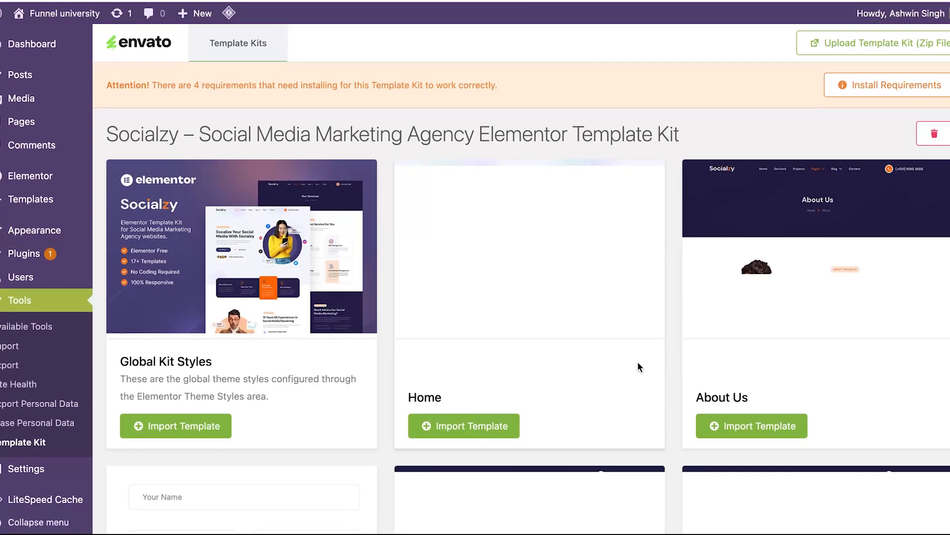
- Look through the Socialzy kit's templates and preview the full layout of its Home template, then close the preview
scroll(638, 363, down, 5)
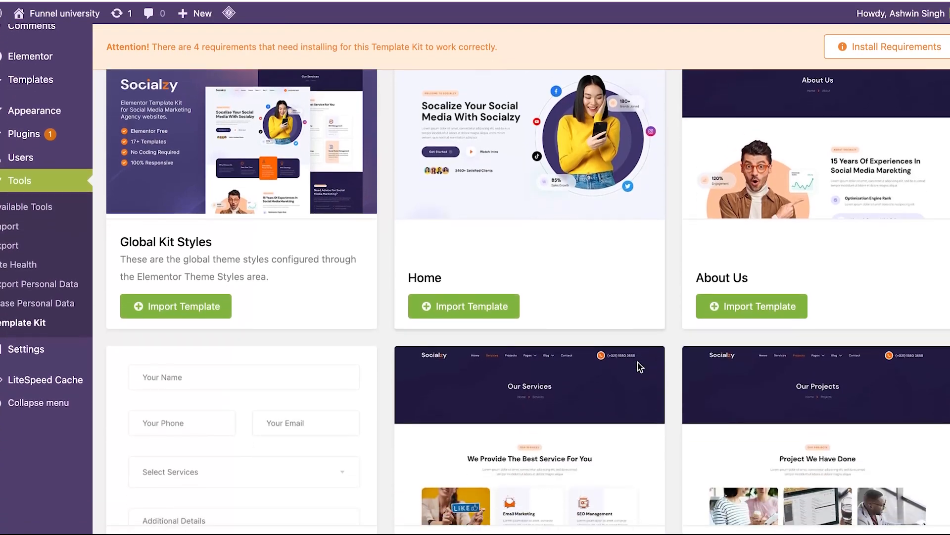
scroll(638, 361, up, 5)
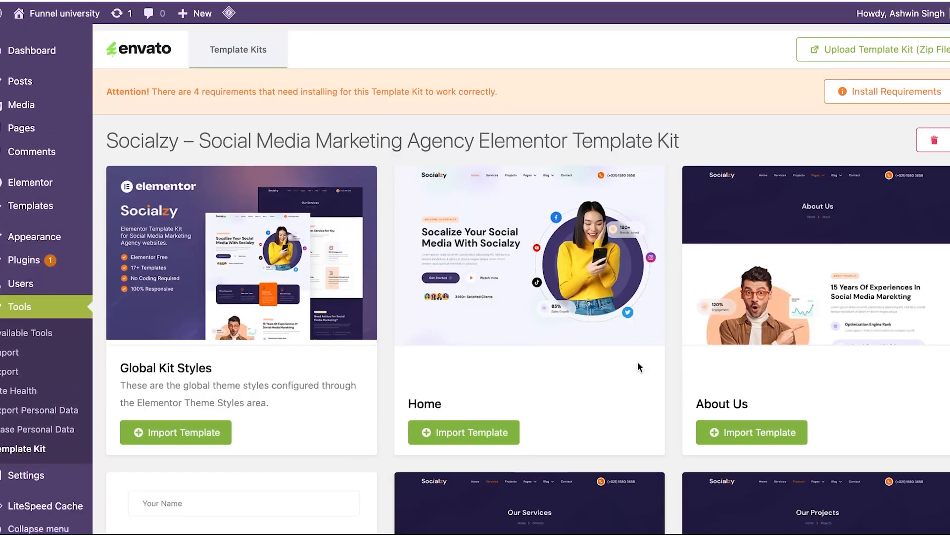
scroll(638, 364, down, 1)
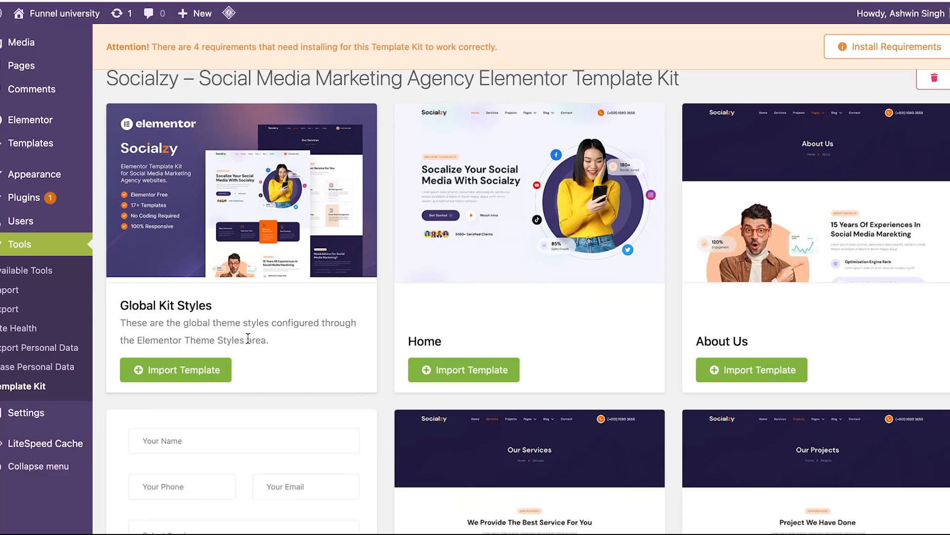
scroll(547, 337, down, 1)
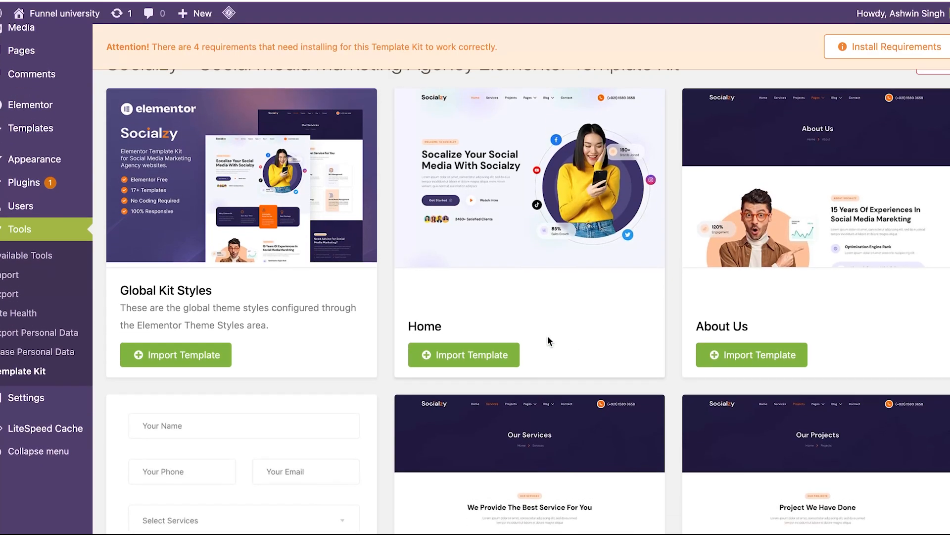
scroll(548, 337, up, 1)
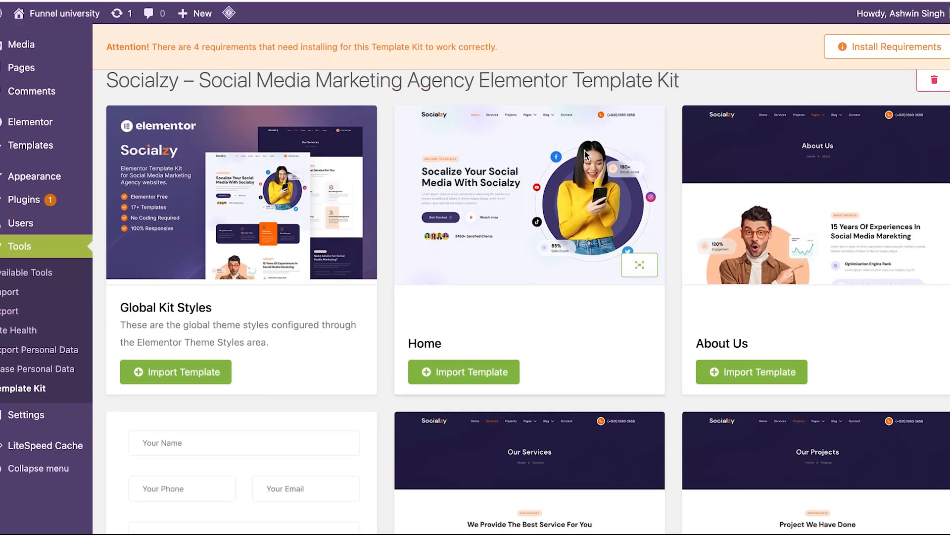
click(636, 273)
scroll(537, 250, down, 10)
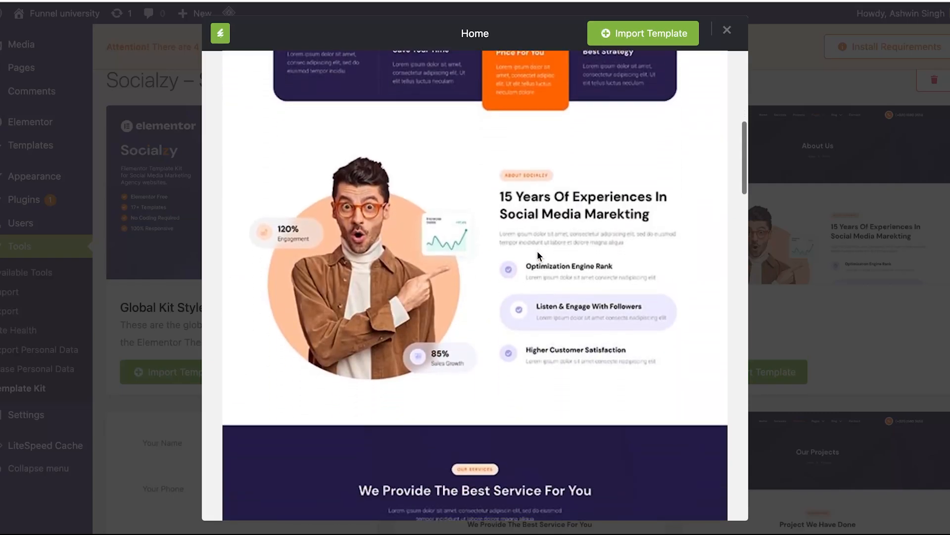
scroll(537, 250, down, 10)
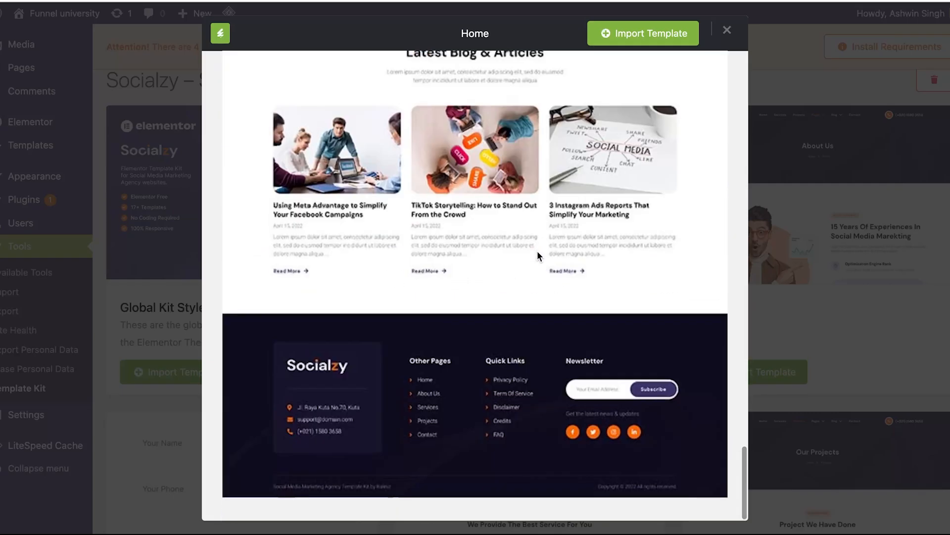
scroll(537, 251, up, 15)
scroll(540, 255, up, 3)
scroll(516, 333, up, 8)
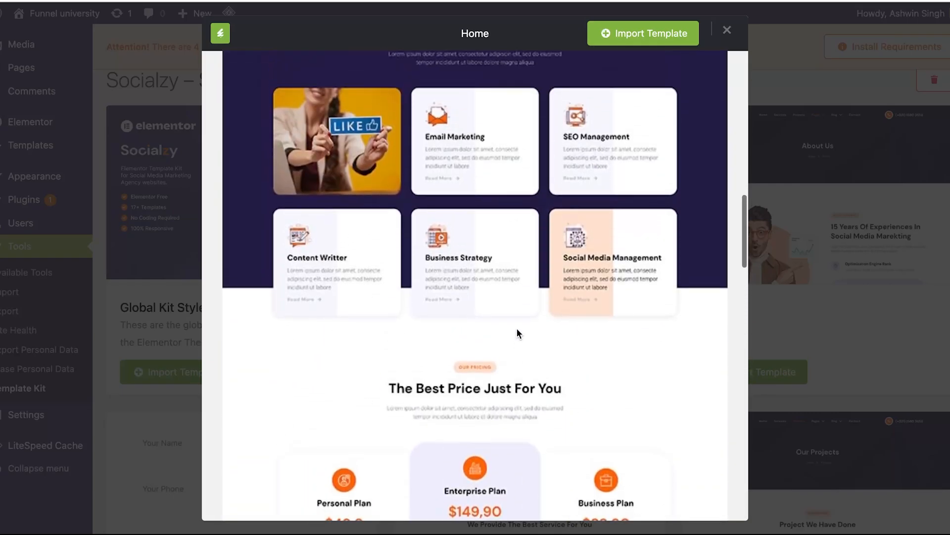
scroll(518, 317, up, 5)
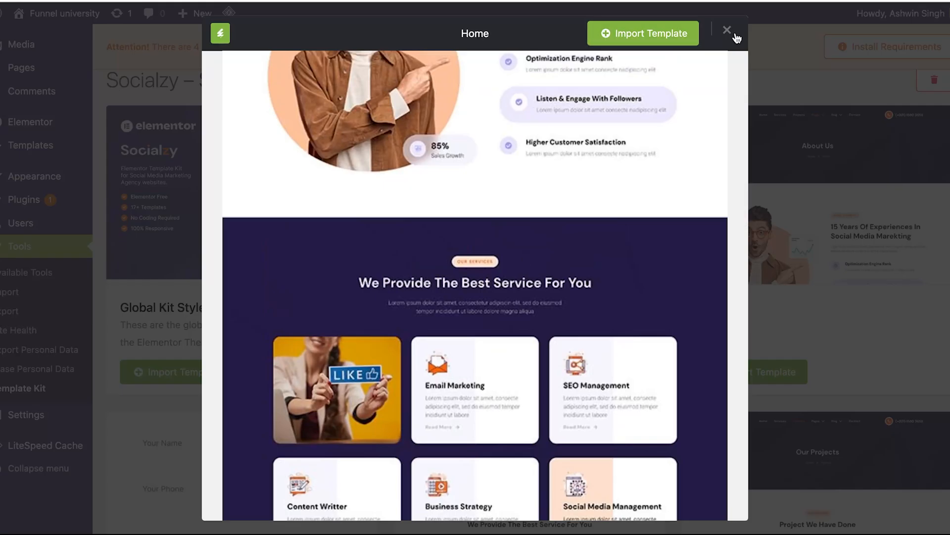
click(732, 31)
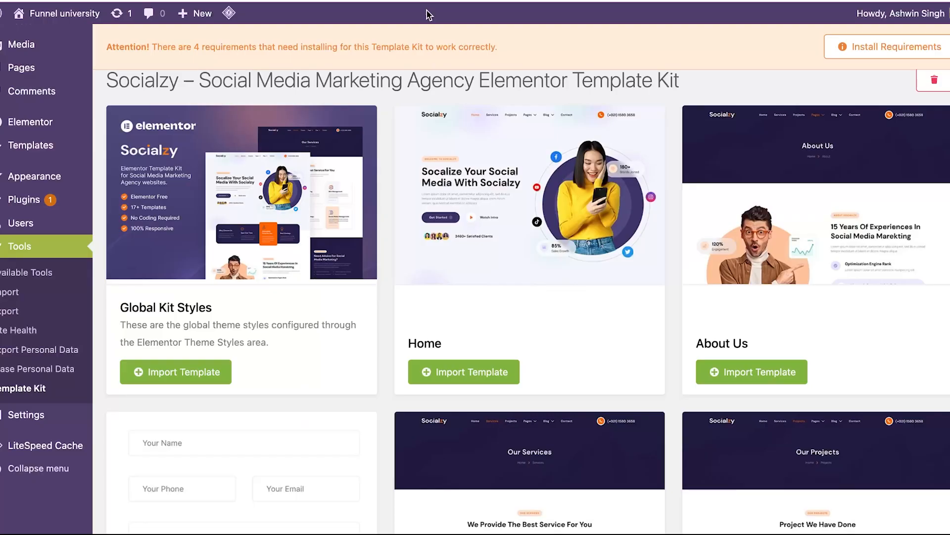
mouse_move(318, 240)
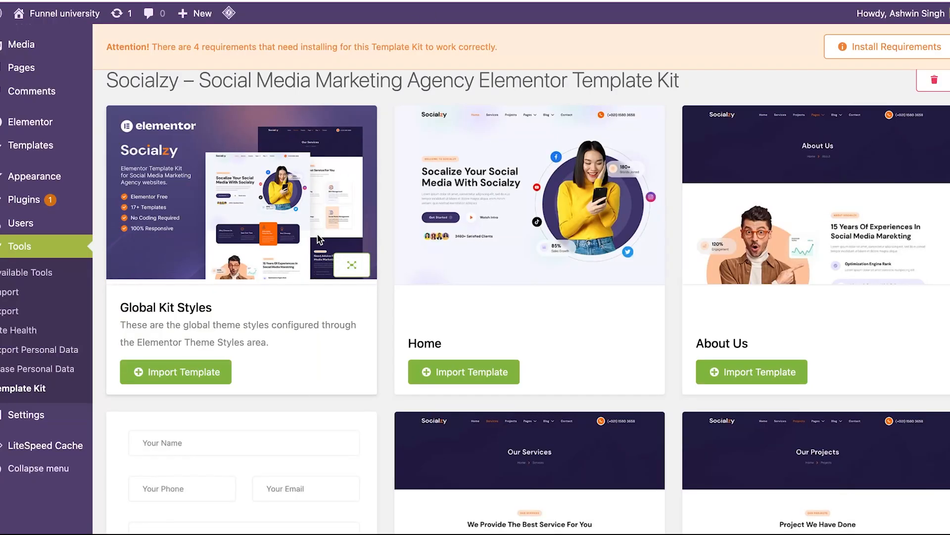